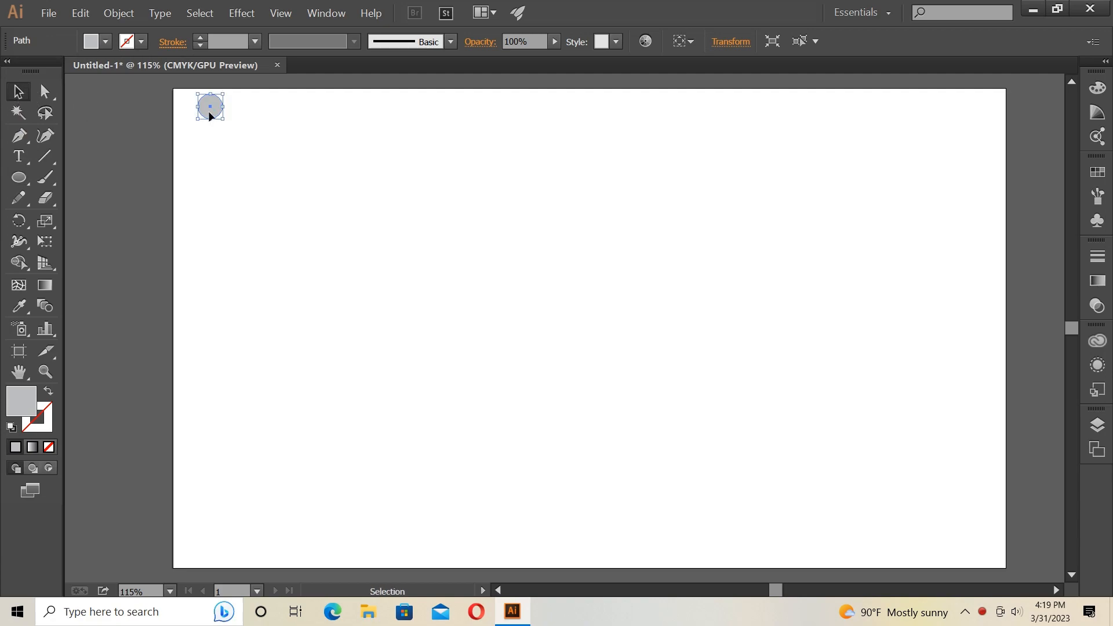
Step: Duplicate the small grey circle horizontally and repeat the copy to build an evenly spaced row of 22 circles along the artboard's upper edge
left_click_drag(210, 109, 244, 112)
key("ctrl+d")
key("ctrl+d")
key("ctrl+d")
key("ctrl+d")
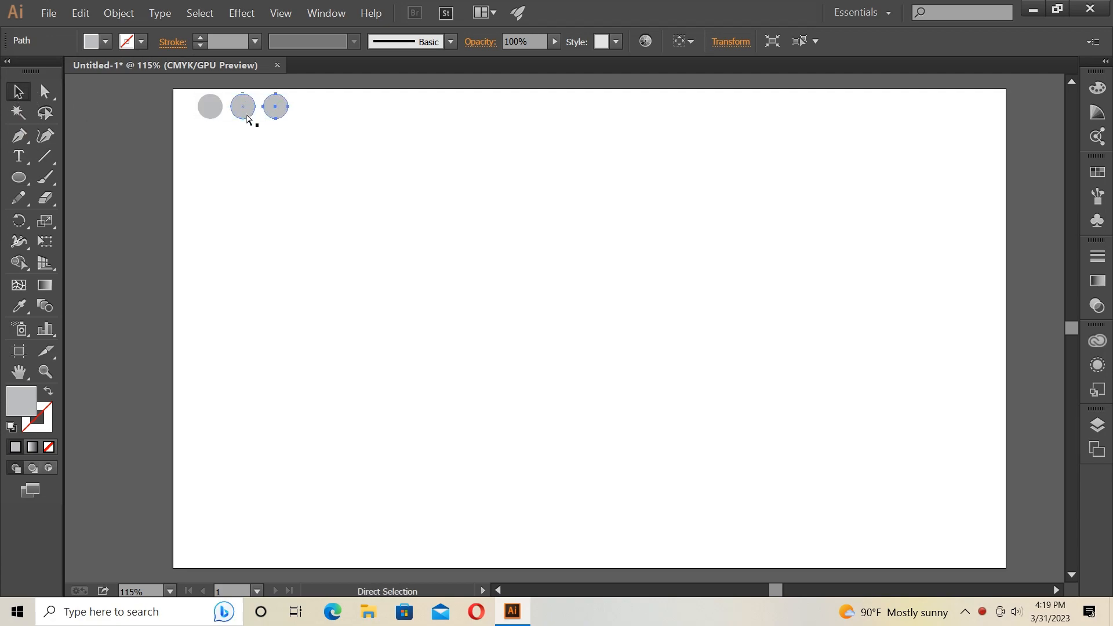
key("ctrl+d")
key("ctrl+d")
key("ctrl+d")
key("ctrl+d")
key("ctrl+d")
key("ctrl+d")
key("ctrl+d")
key("ctrl+d")
key("ctrl+d")
key("ctrl+d")
key("ctrl+d")
key("ctrl+d")
key("ctrl+d")
key("ctrl+d")
key("ctrl+d")
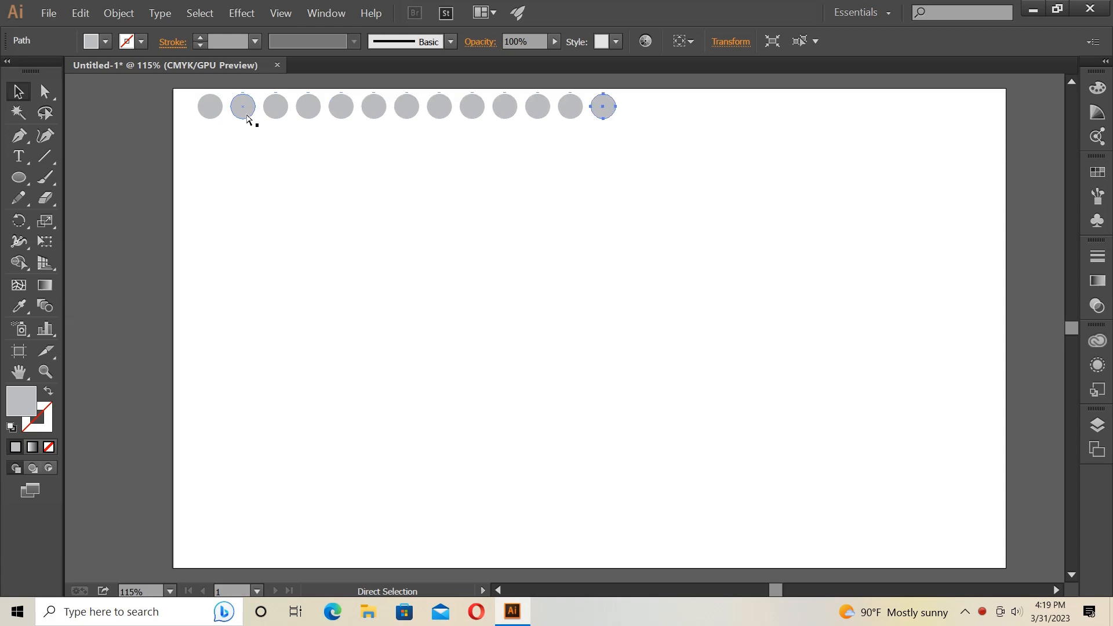
key("ctrl+d")
Step: Duplicate the circle row diagonally below itself, offset by half a spacing, and repeat the copy to make 16 staggered rows
left_click_drag(184, 87, 1007, 142)
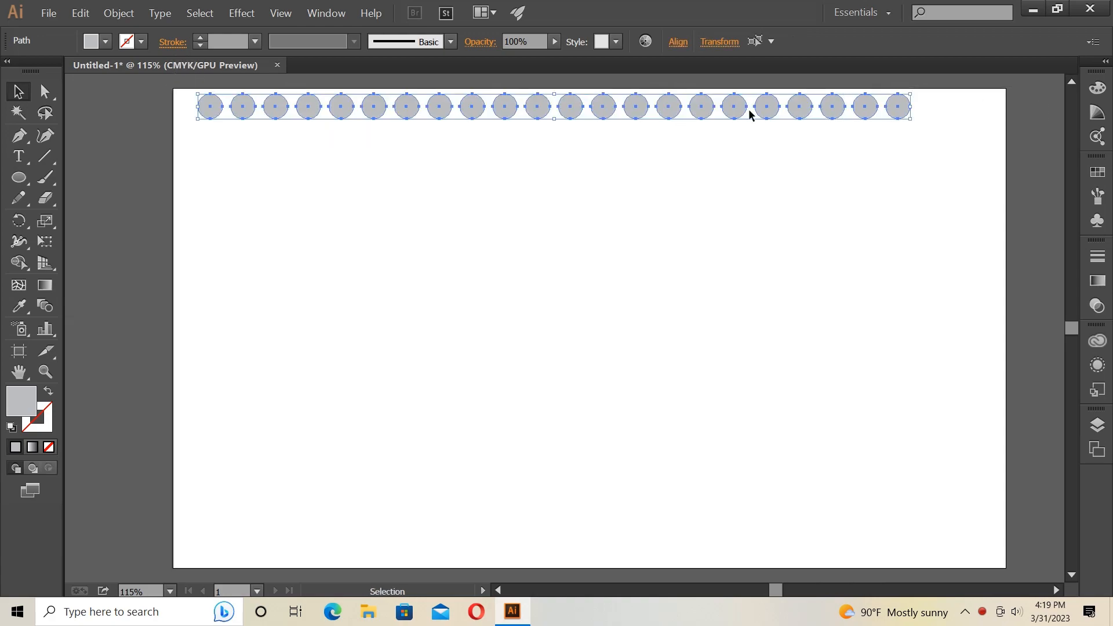
left_click(660, 113)
left_click_drag(602, 137, 929, 154)
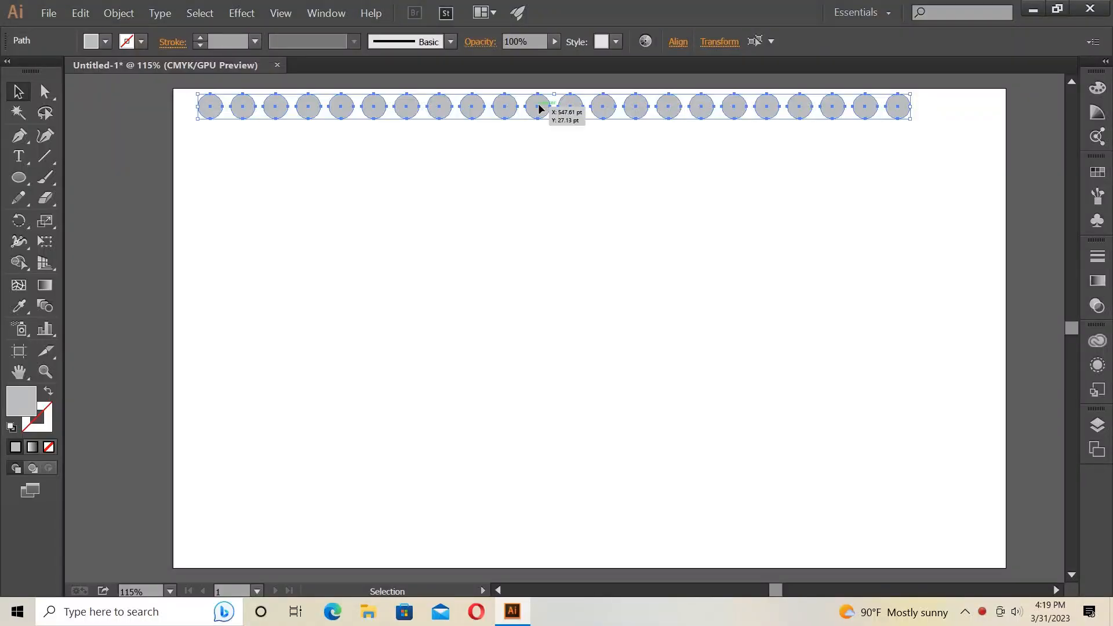
left_click_drag(539, 108, 555, 133)
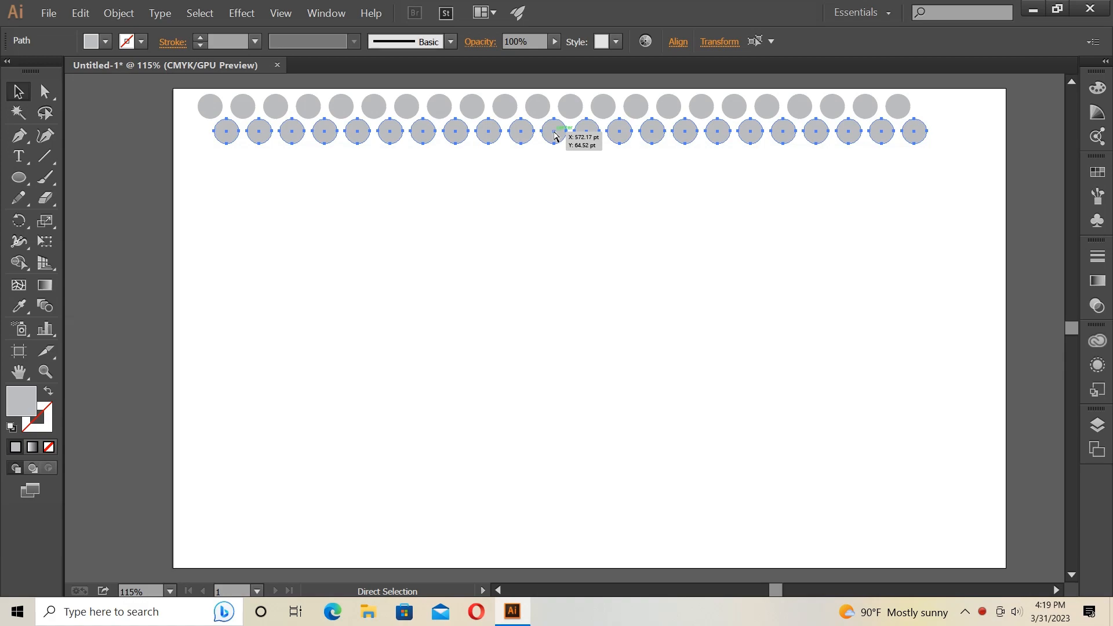
key("ctrl+d")
key("ctrl+d")
key("ctrl+d")
key("ctrl+d")
key("ctrl+d")
key("ctrl+d")
key("ctrl+d")
key("ctrl+d")
key("ctrl+d")
key("ctrl+d")
key("ctrl+d")
key("ctrl+d")
key("ctrl+d")
key("ctrl+d")
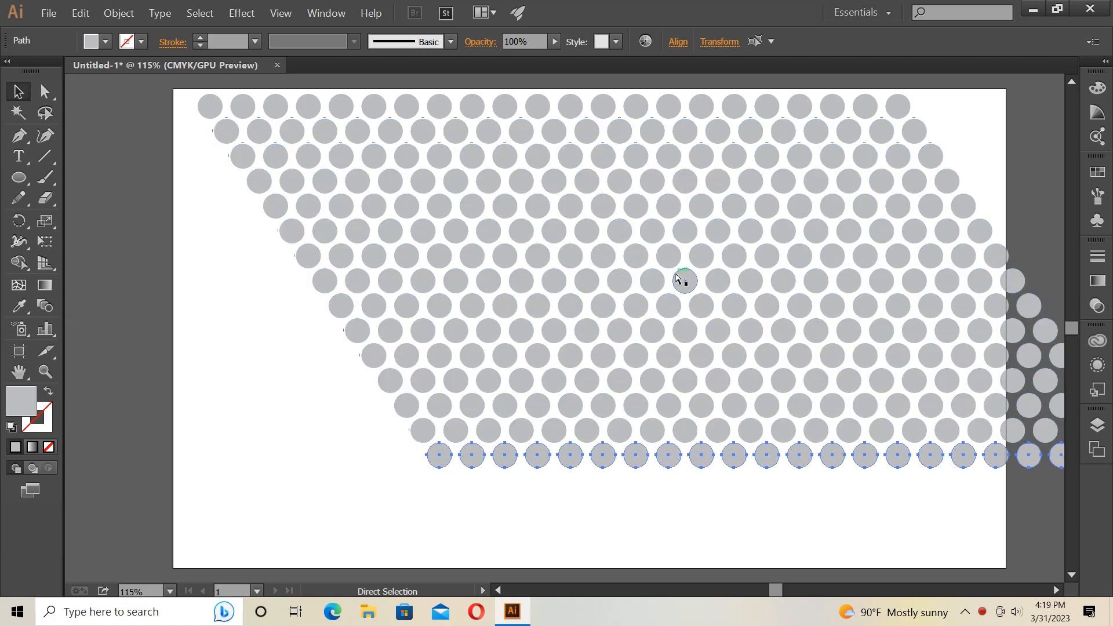
Step: Select all the circle rows and group them
left_click_drag(183, 97, 1043, 522)
right_click(751, 337)
left_click(783, 393)
mouse_move(779, 595)
left_mouse_down()
mouse_move(793, 593)
mouse_move(780, 583)
left_mouse_up()
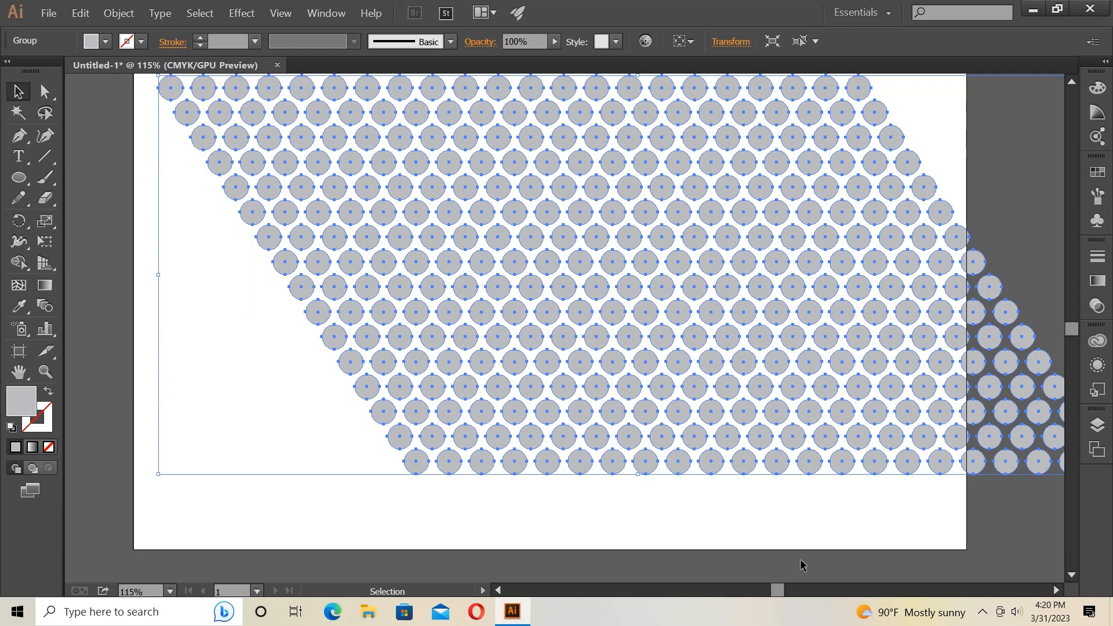
Step: Duplicate the dot group below the original to continue its rows, and copy the lower group to its right as a seamless extension
key("ctrl+minus")
key("ctrl+minus")
left_click(649, 383)
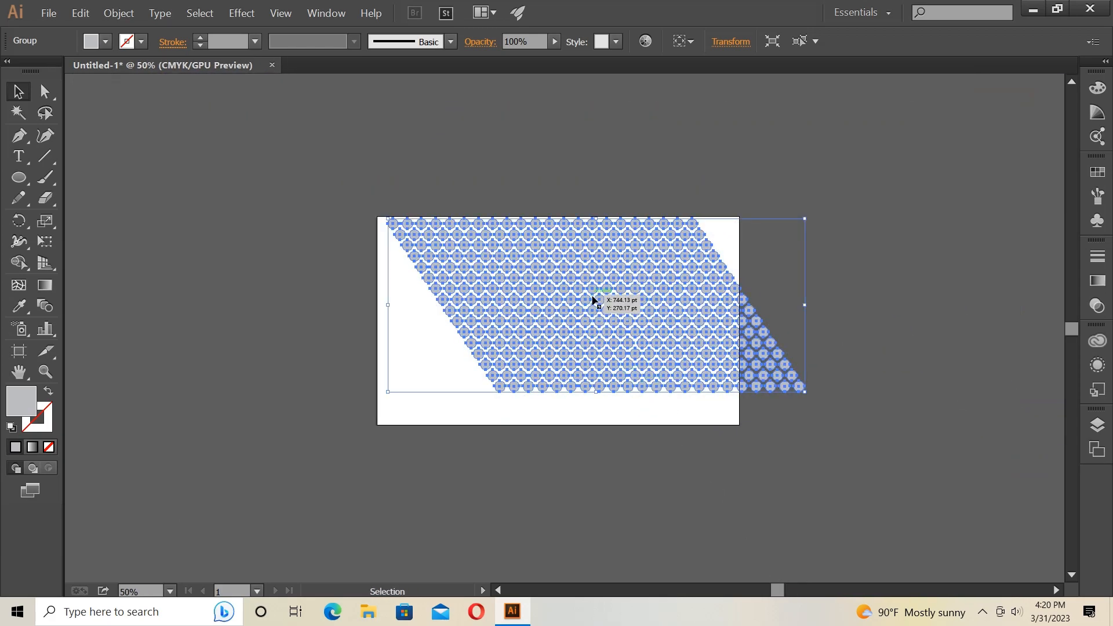
left_click_drag(592, 299, 569, 472)
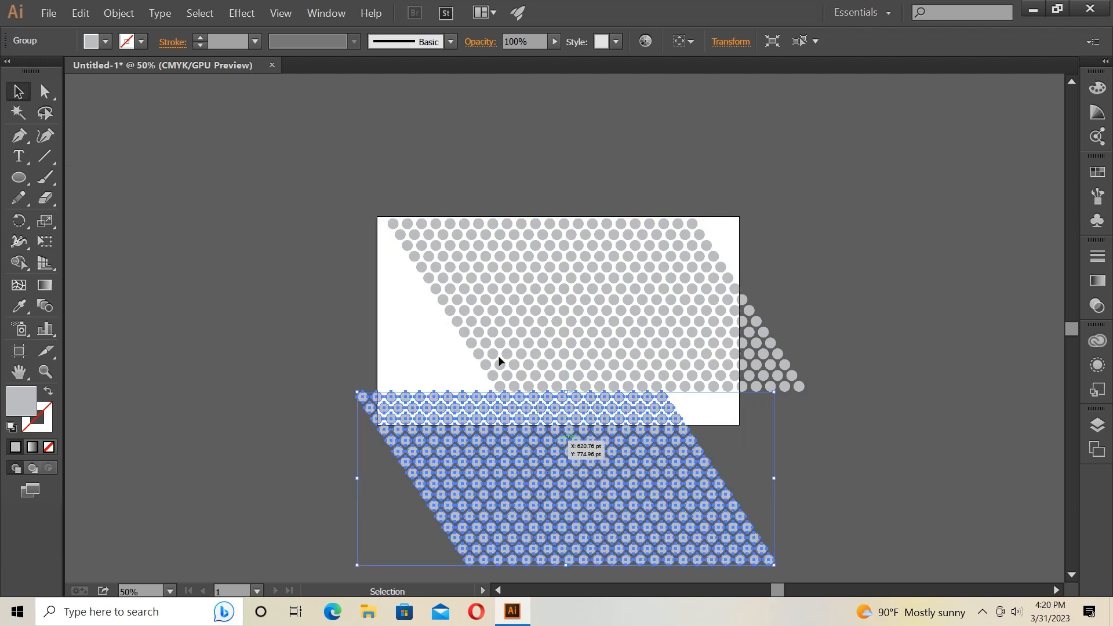
left_click(866, 330)
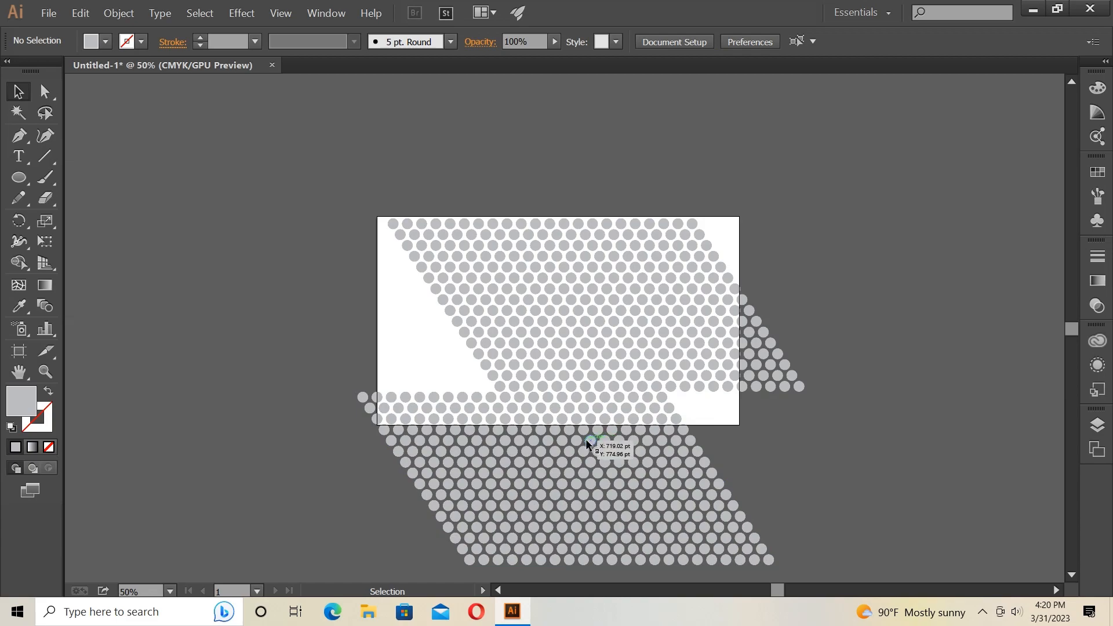
left_click_drag(525, 436, 839, 444)
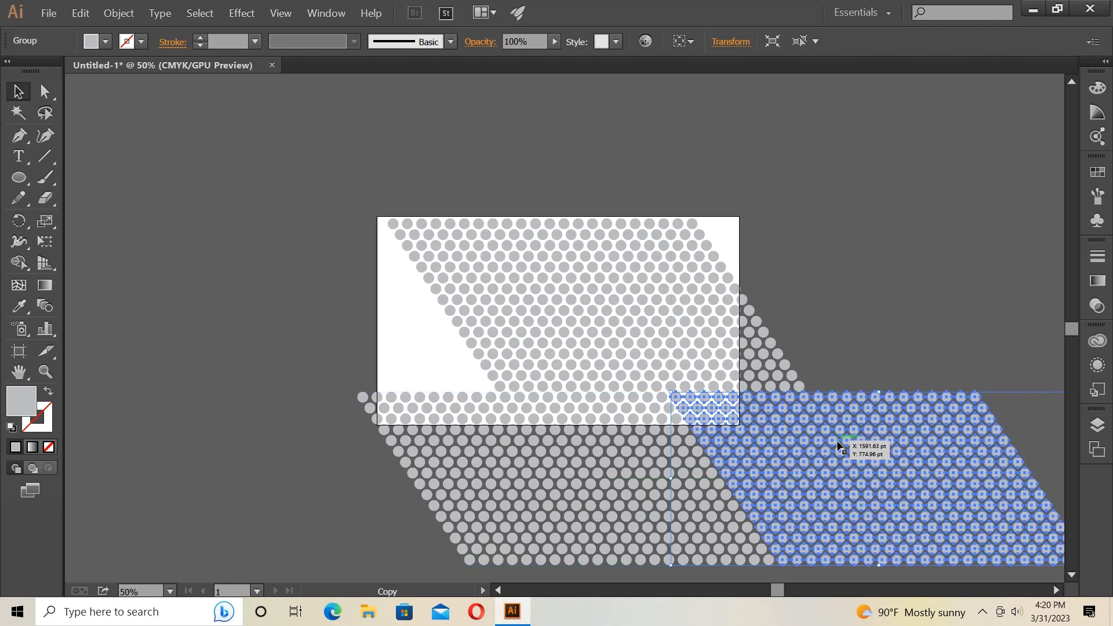
left_click(881, 304)
Step: Duplicate the lower-right dot group upward so the copy fits seamlessly against the original group's right side
scroll(939, 304, "down", 2)
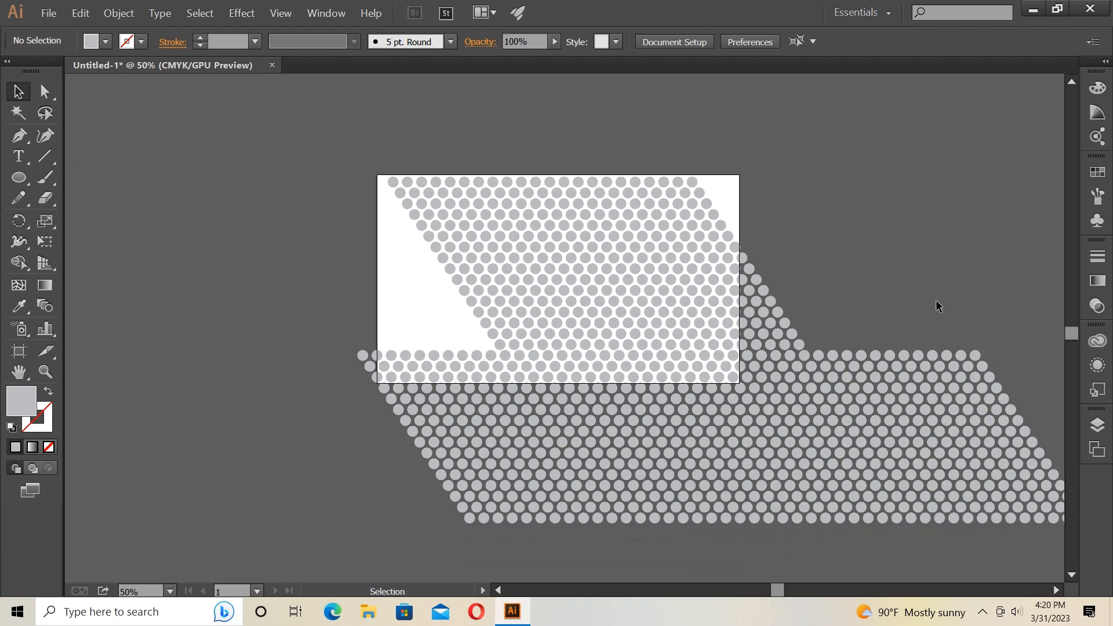
left_click_drag(778, 590, 790, 590)
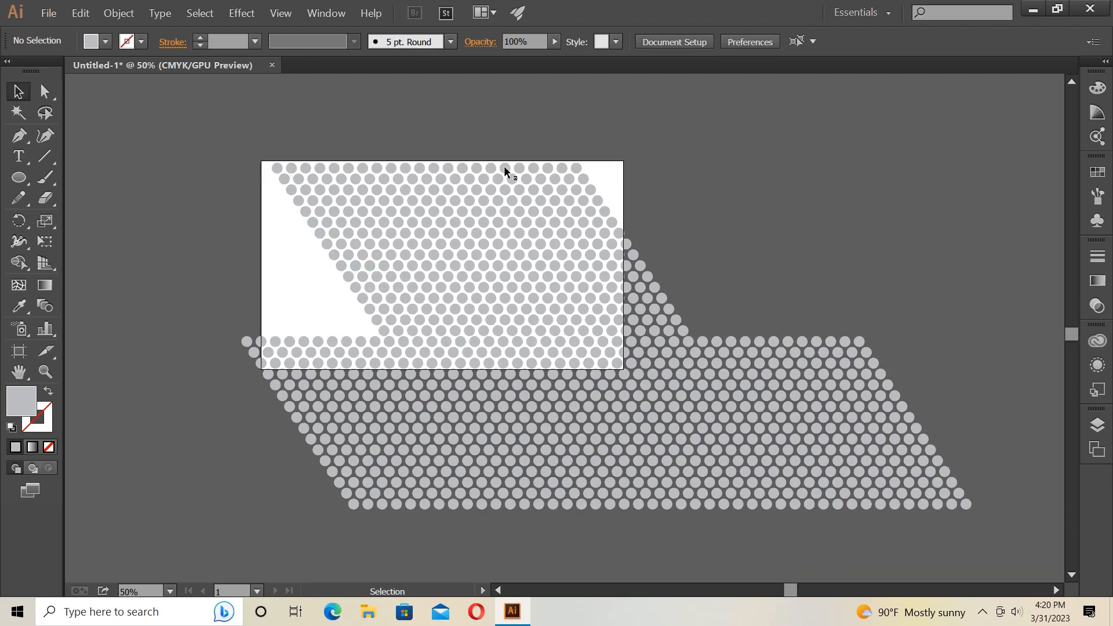
left_click(719, 410)
left_click_drag(719, 414, 731, 221)
right_click(705, 393)
left_click(712, 399)
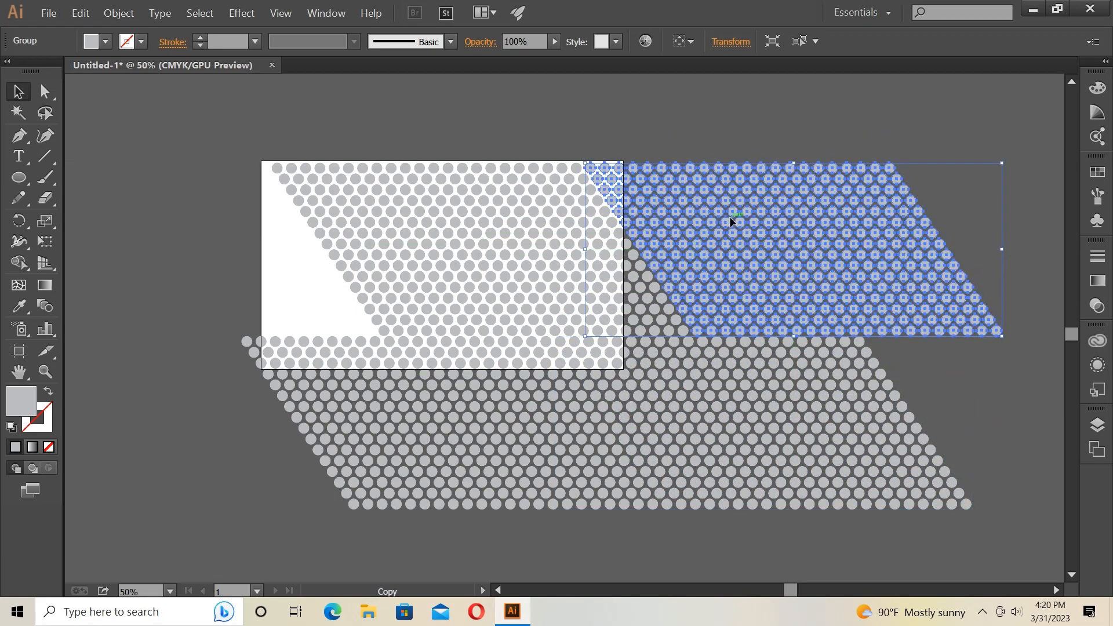
left_click(961, 381)
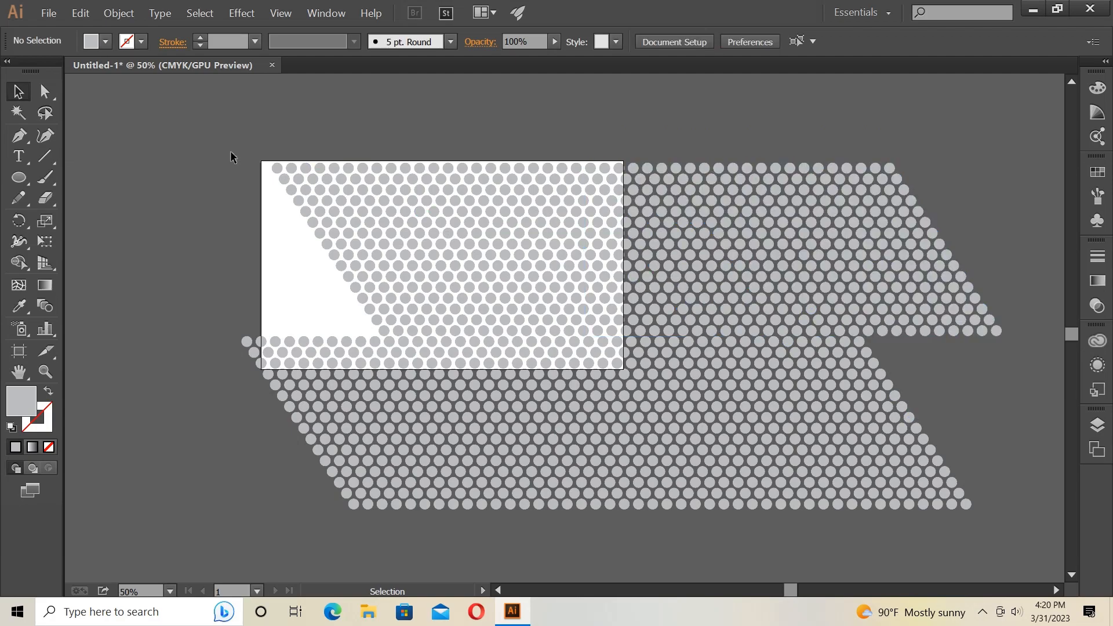
Step: Save all the dot groups as a Movie Clip symbol named New Symbol, and delete the artwork from the artboard
scroll(756, 402, "right", 1)
key("ctrl+a")
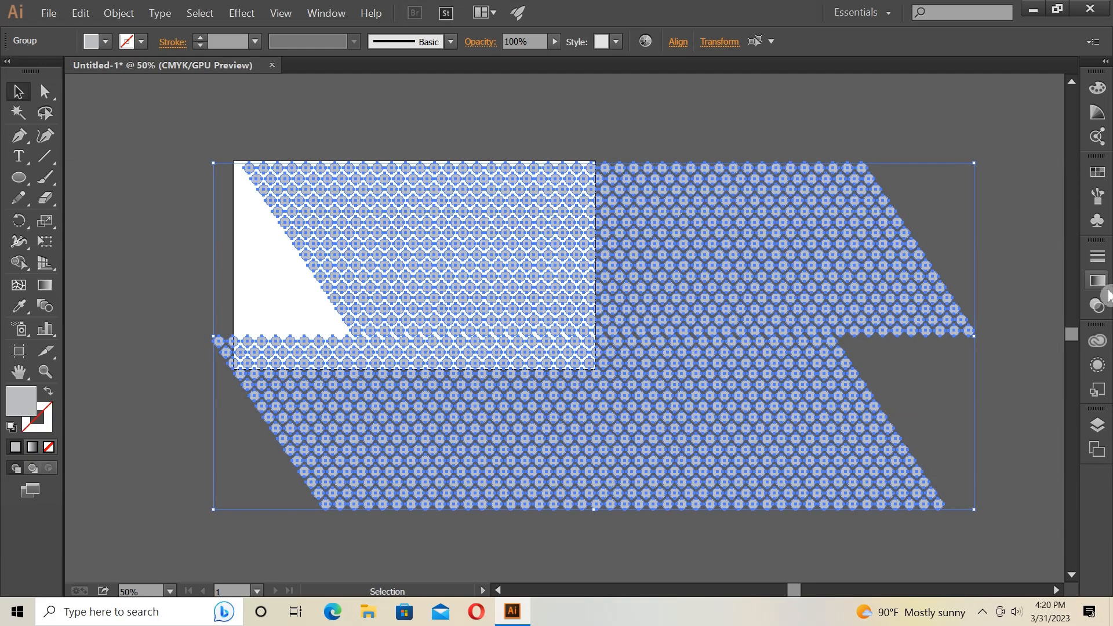
left_click(1104, 309)
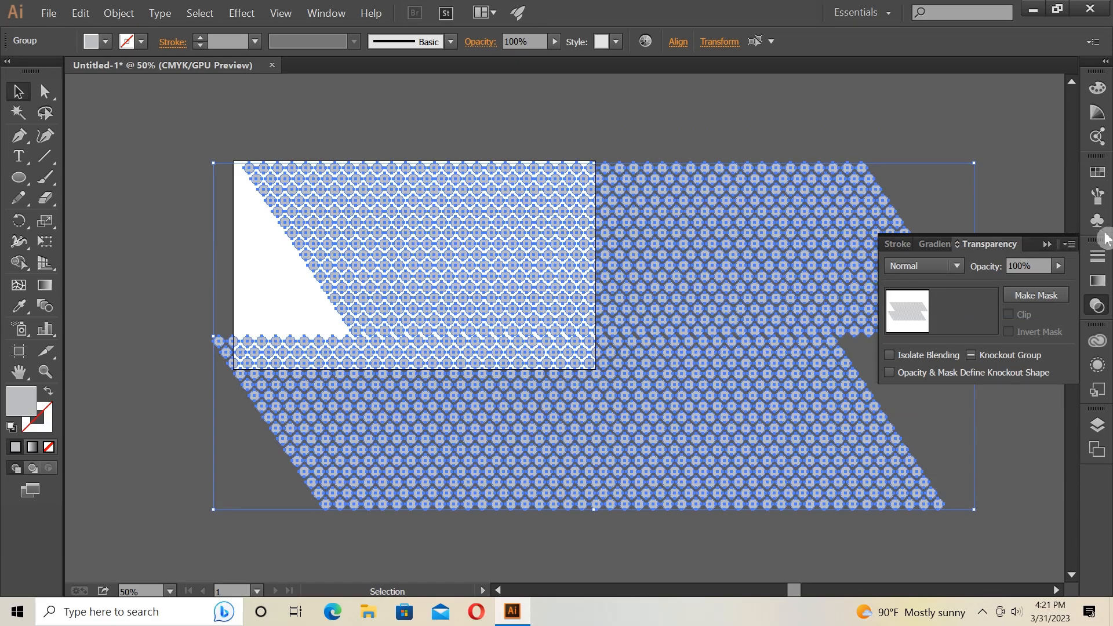
left_click(1102, 231)
left_click_drag(690, 350, 917, 224)
left_click(558, 424)
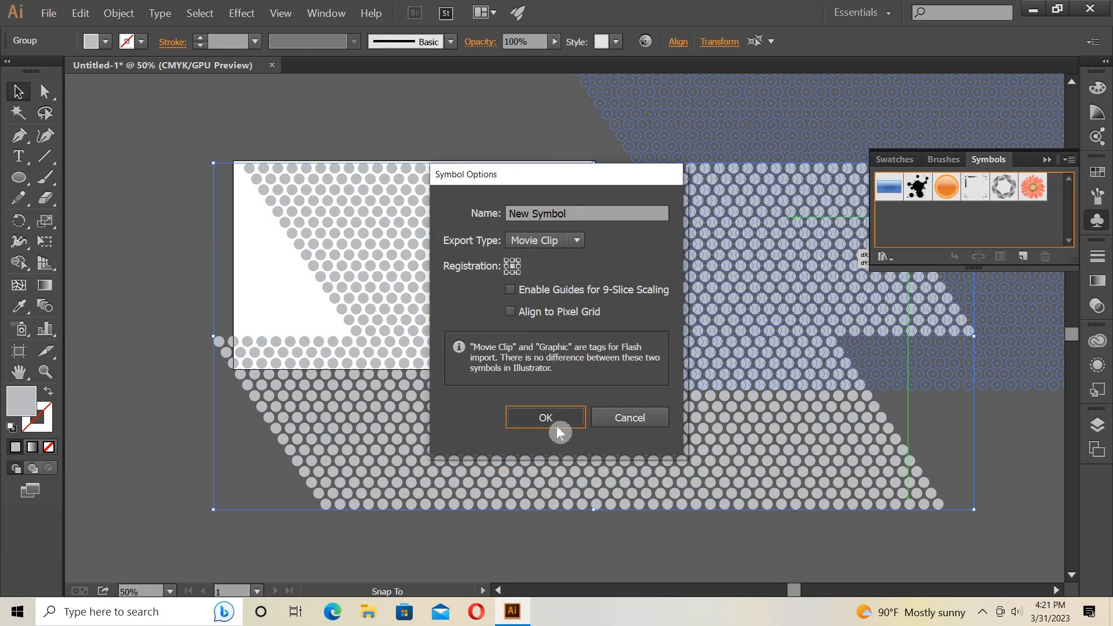
key("Delete")
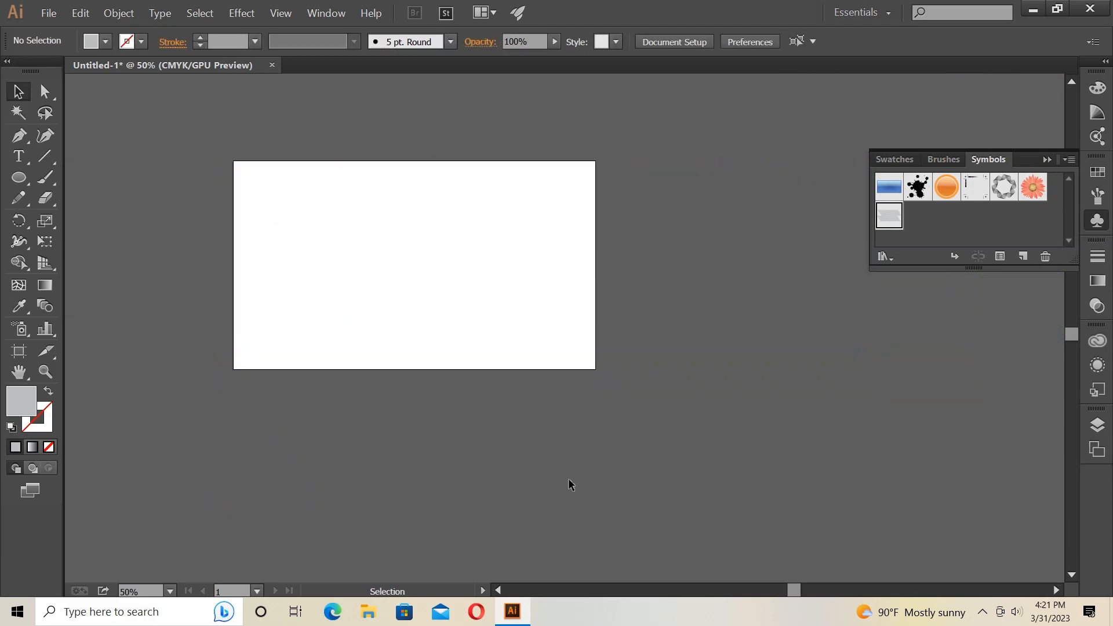
scroll(563, 479, "up", 1)
left_click_drag(794, 590, 793, 590)
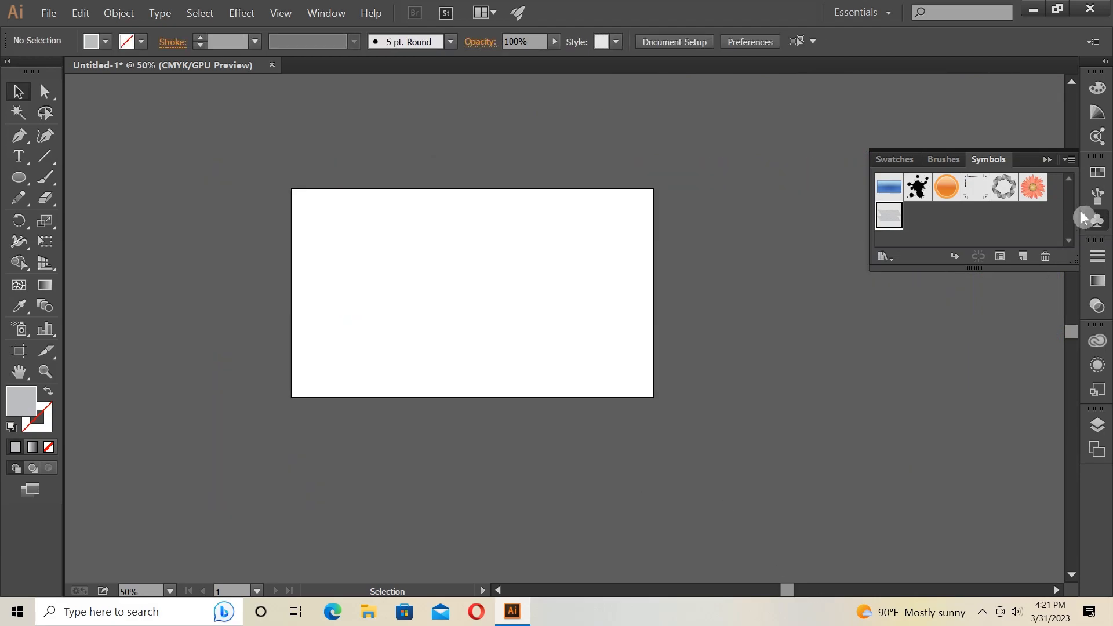
left_click(1047, 160)
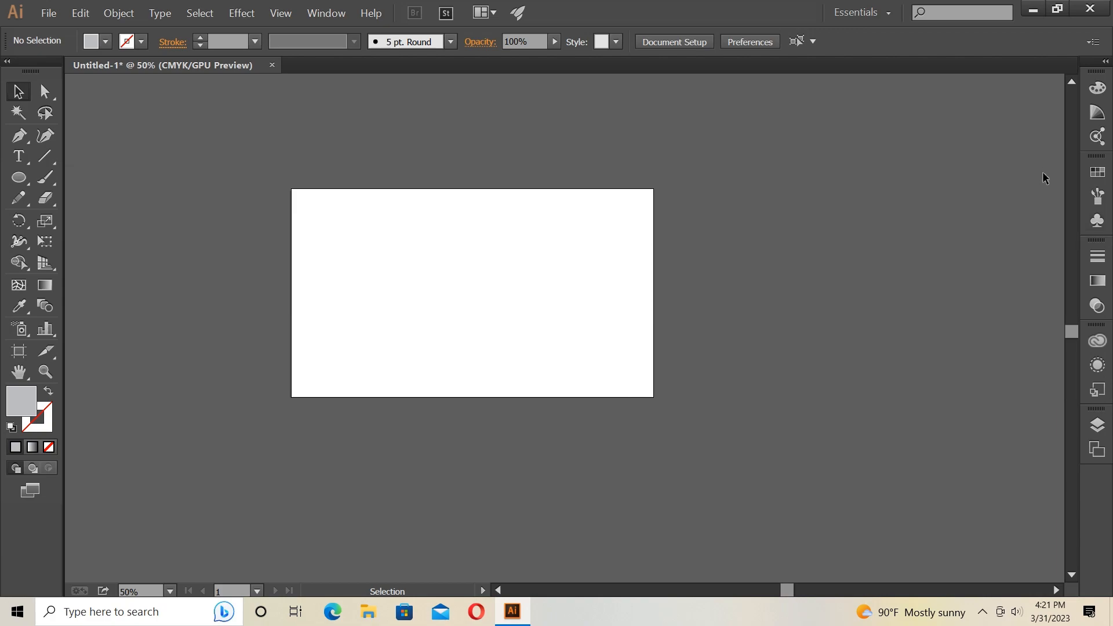
Step: Draw a large grey circle in the middle of the artboard
key("ctrl+equal")
key("ctrl+equal")
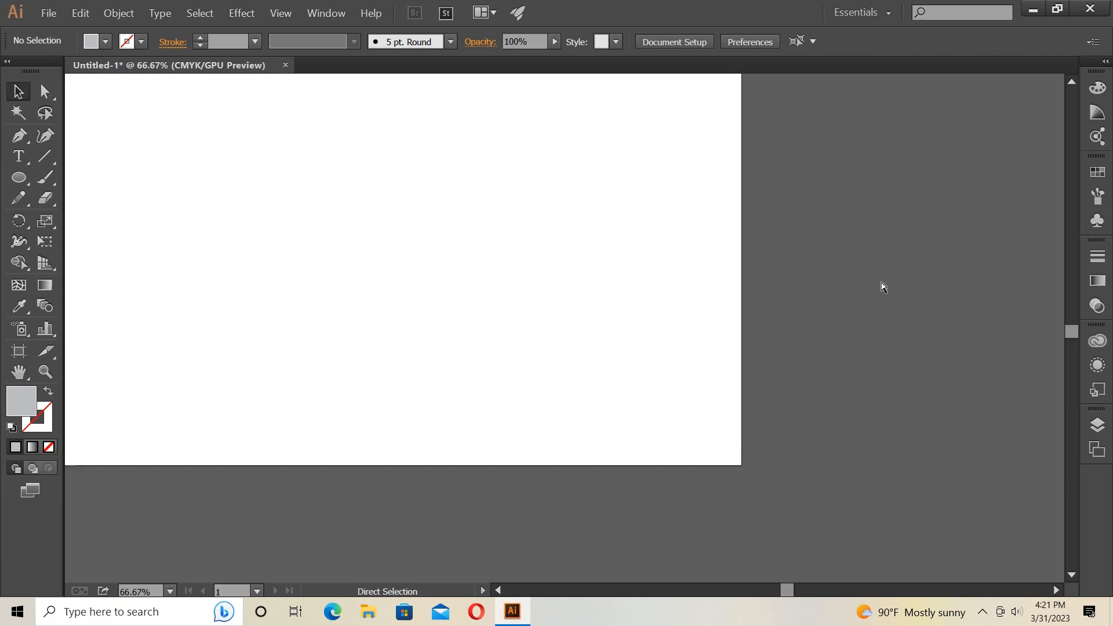
key("ctrl+equal")
left_click_drag(782, 595, 779, 590)
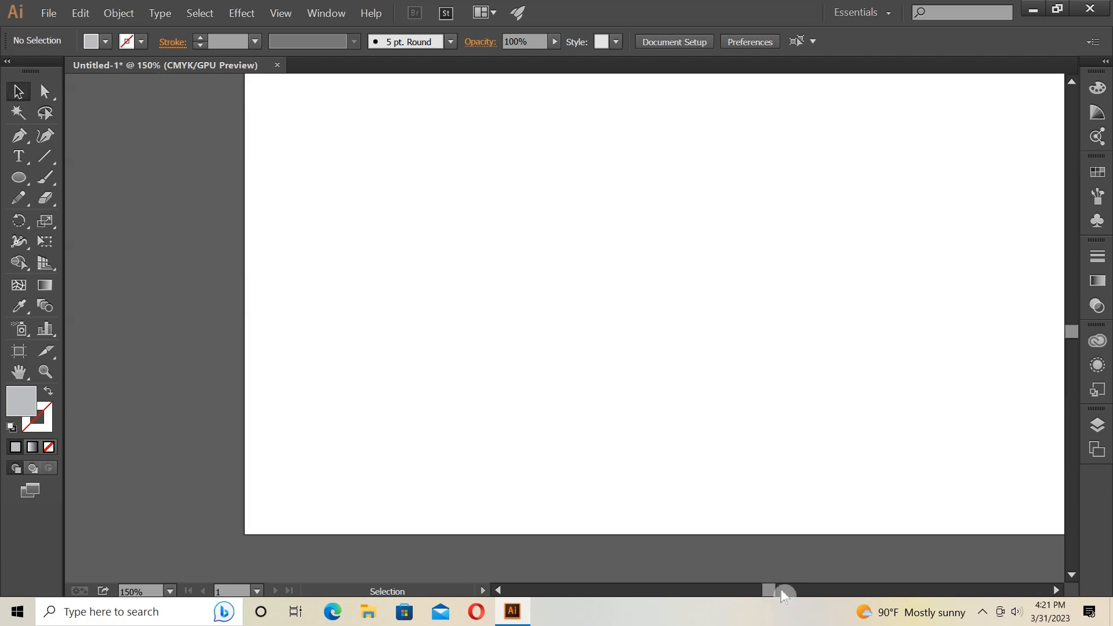
key("ctrl+minus")
scroll(833, 377, "down", 2)
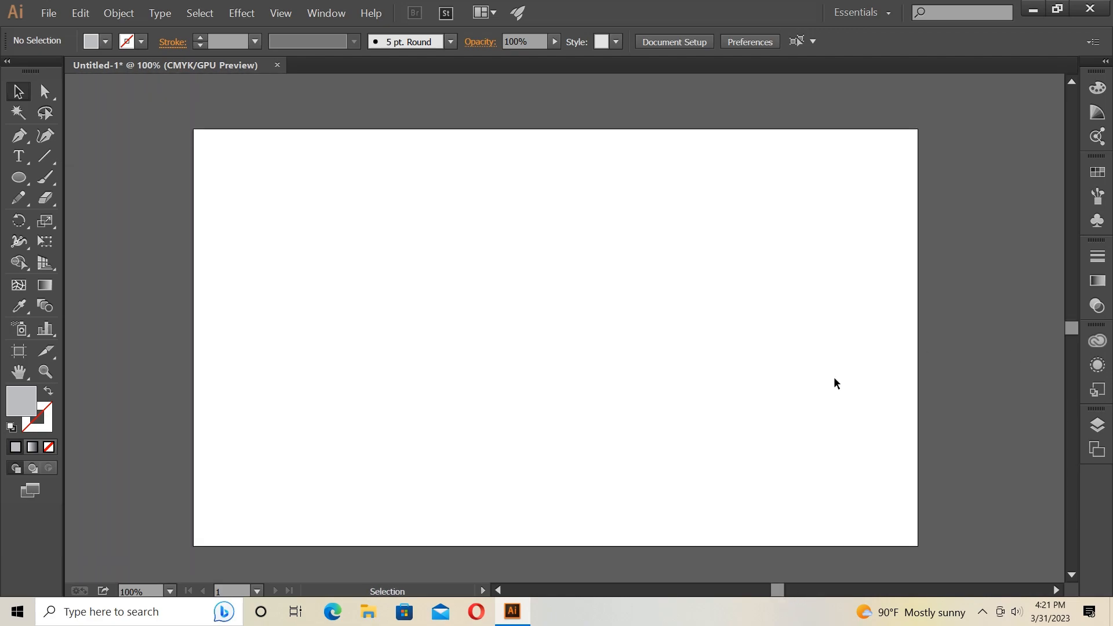
left_click(19, 178)
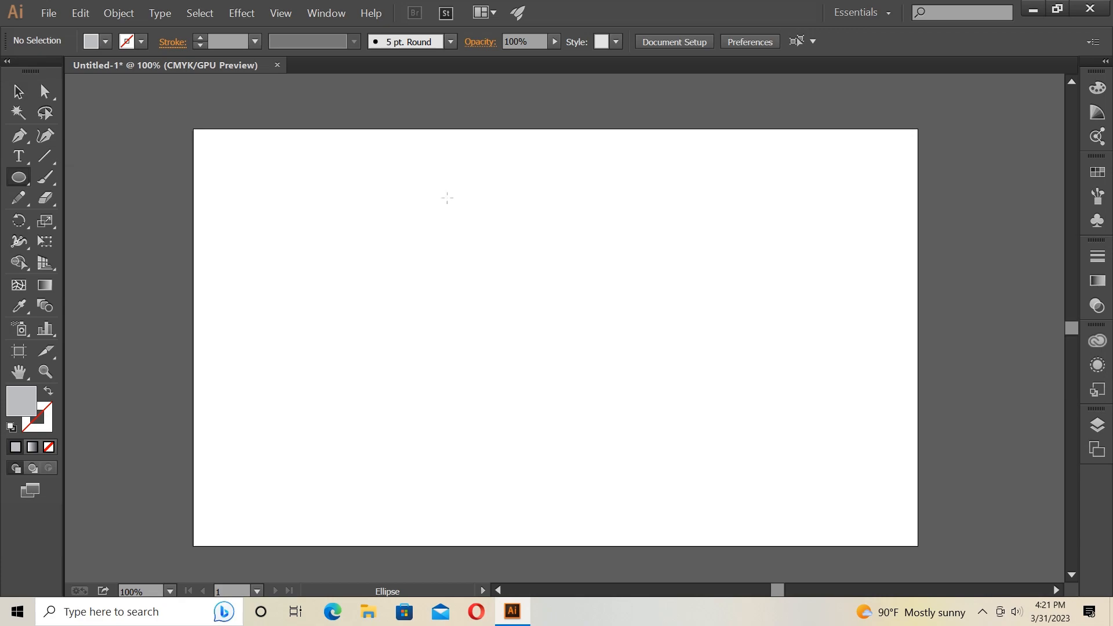
left_click_drag(418, 187, 702, 471)
Step: Cut the circle at its uppermost and lowermost anchor points with Scissors, and delete its left half
left_click(47, 199)
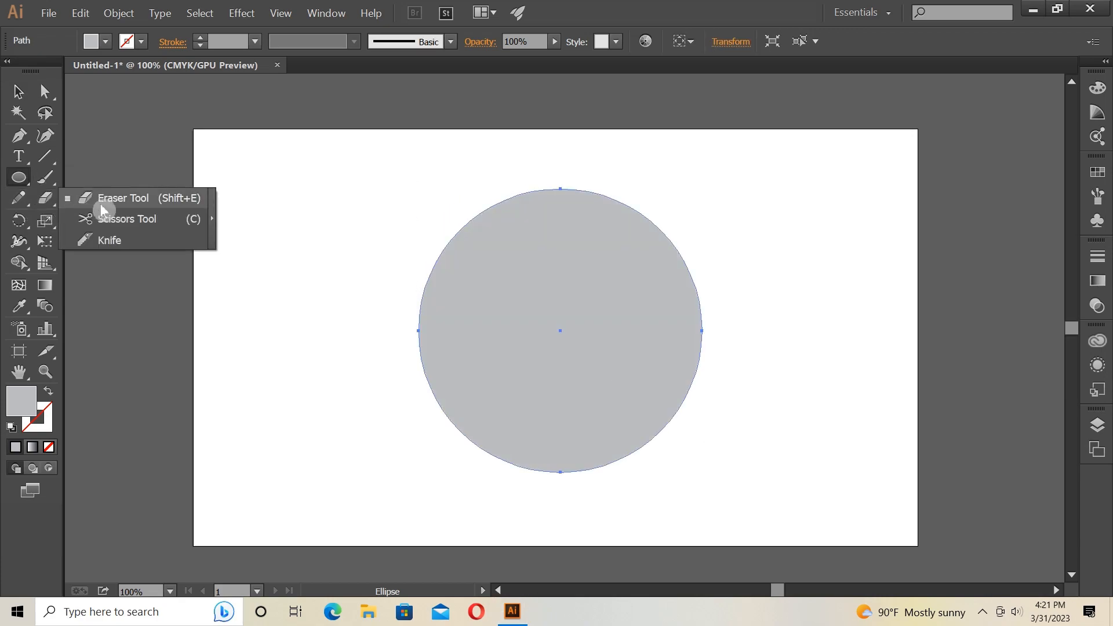
left_click(106, 218)
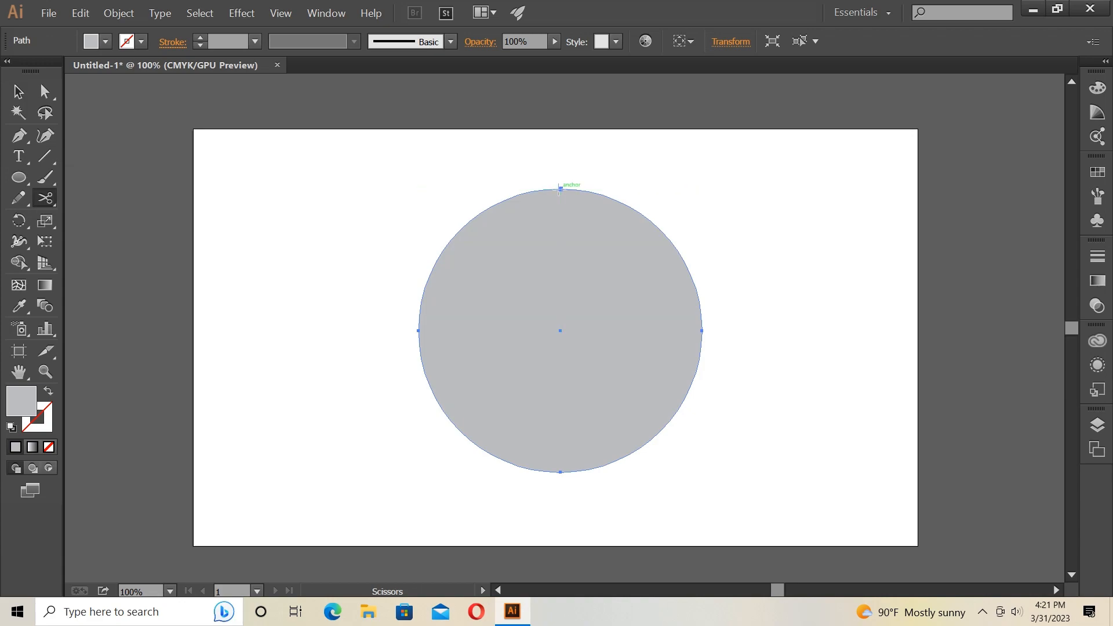
left_click(560, 188)
left_click(560, 472)
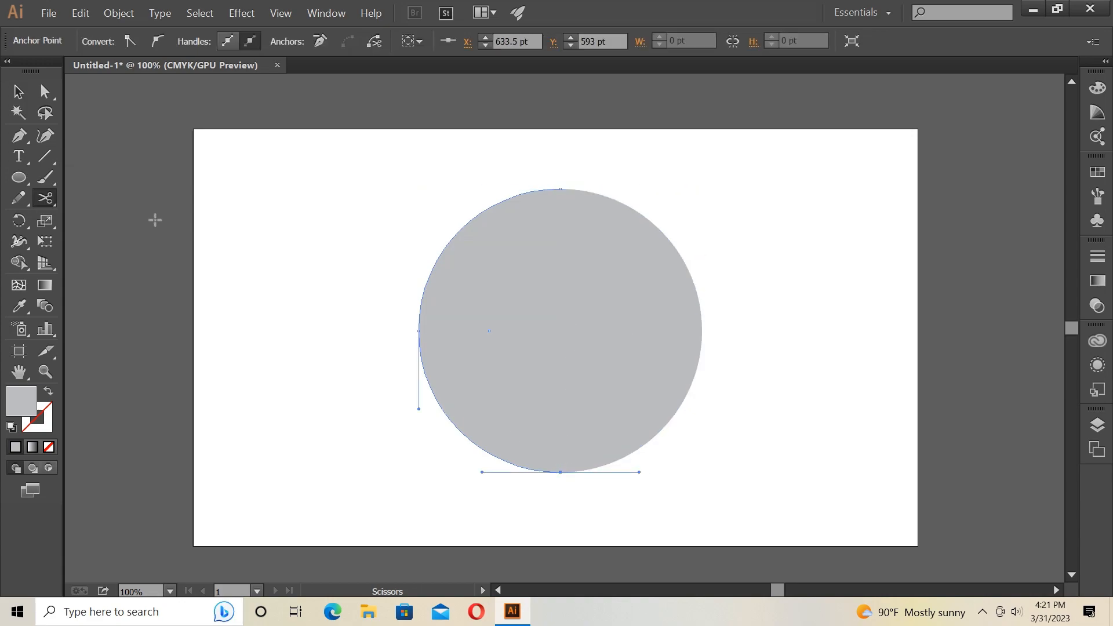
left_click(18, 91)
left_click(455, 303)
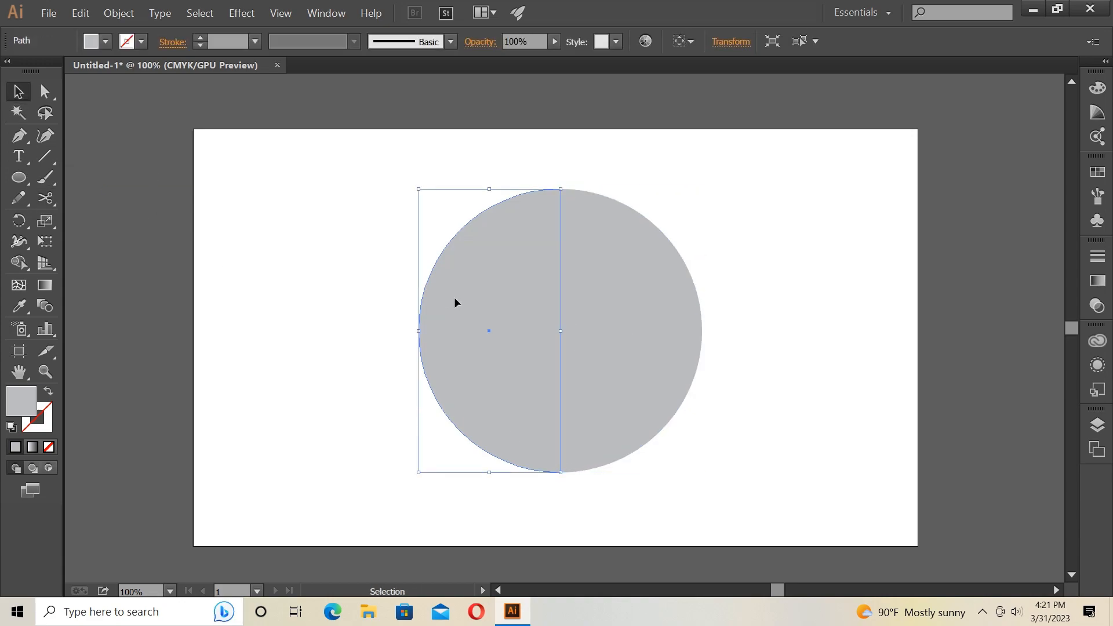
key("Delete")
Step: Apply a 3D Revolve effect to the remaining half circle with the preview enabled
left_click_drag(423, 164, 718, 375)
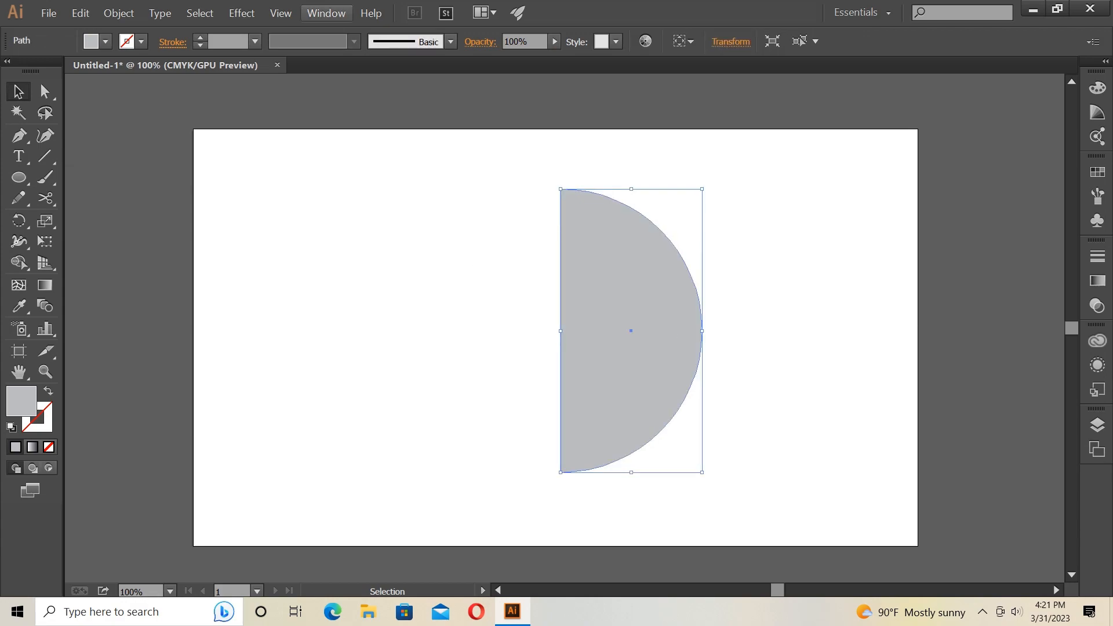
left_click(242, 13)
mouse_move(280, 102)
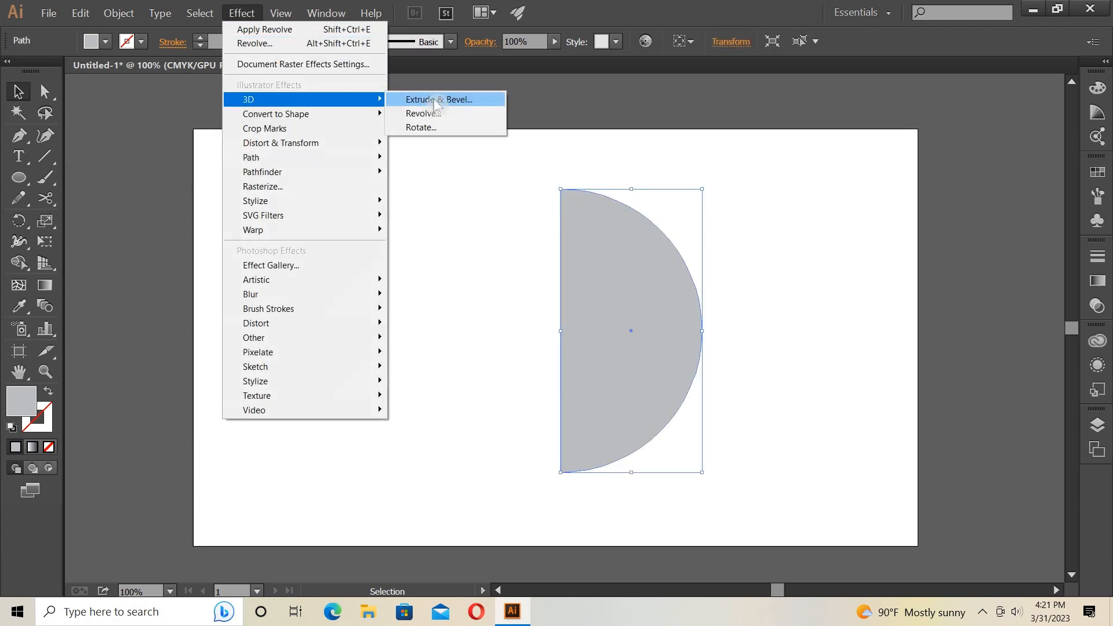
left_click(439, 114)
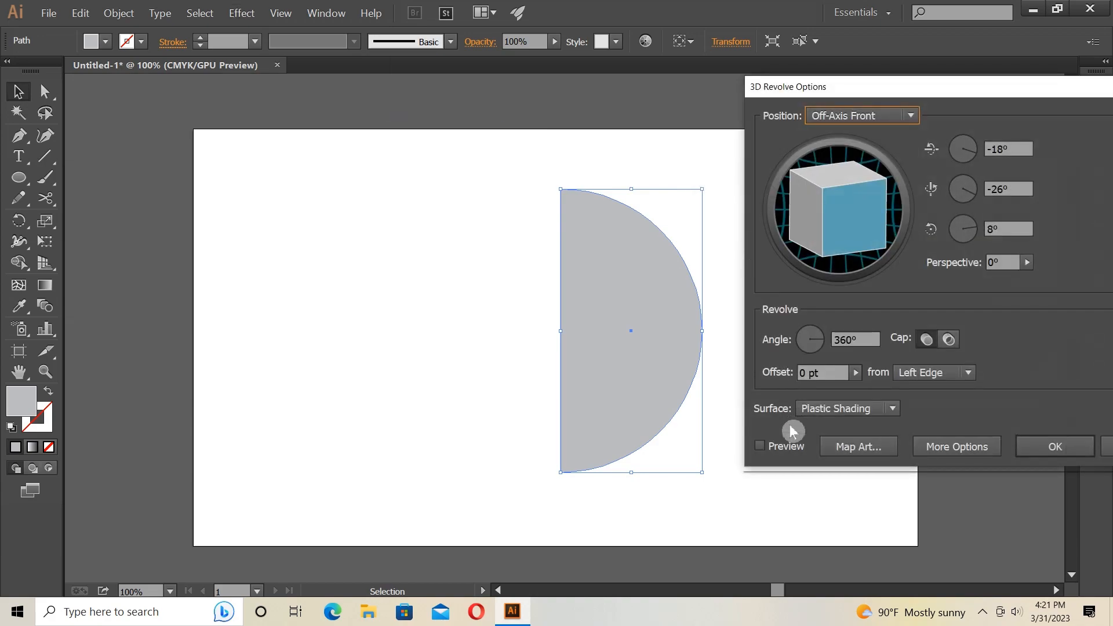
left_click(771, 447)
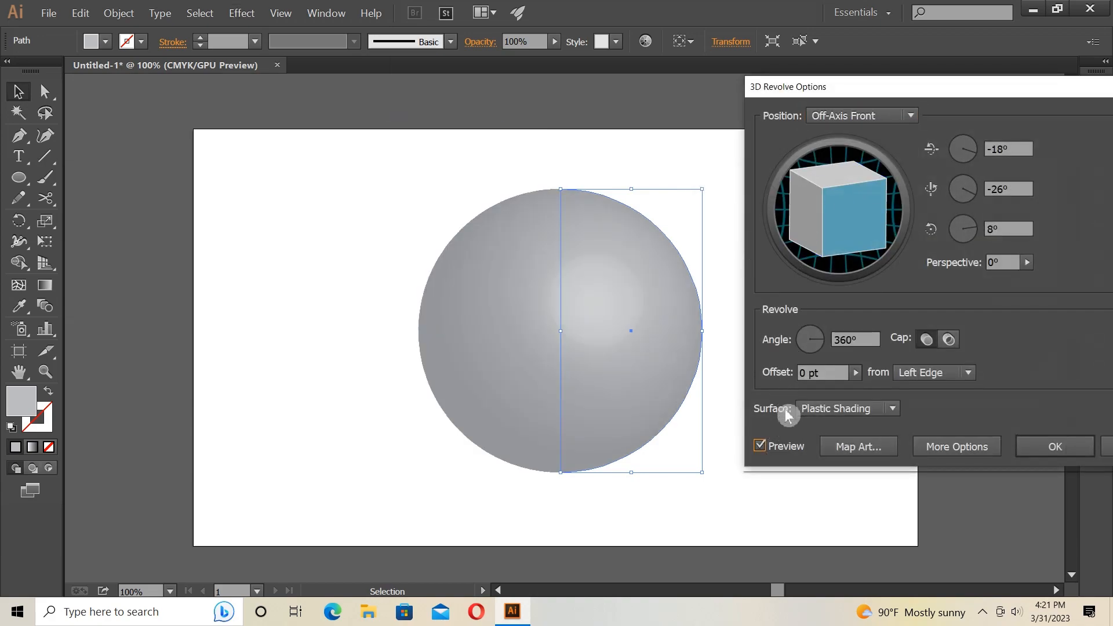
Step: Map New Symbol onto the revolved sphere's surface, enlarge the mapped artwork slightly, and accept the mapping
left_click(859, 447)
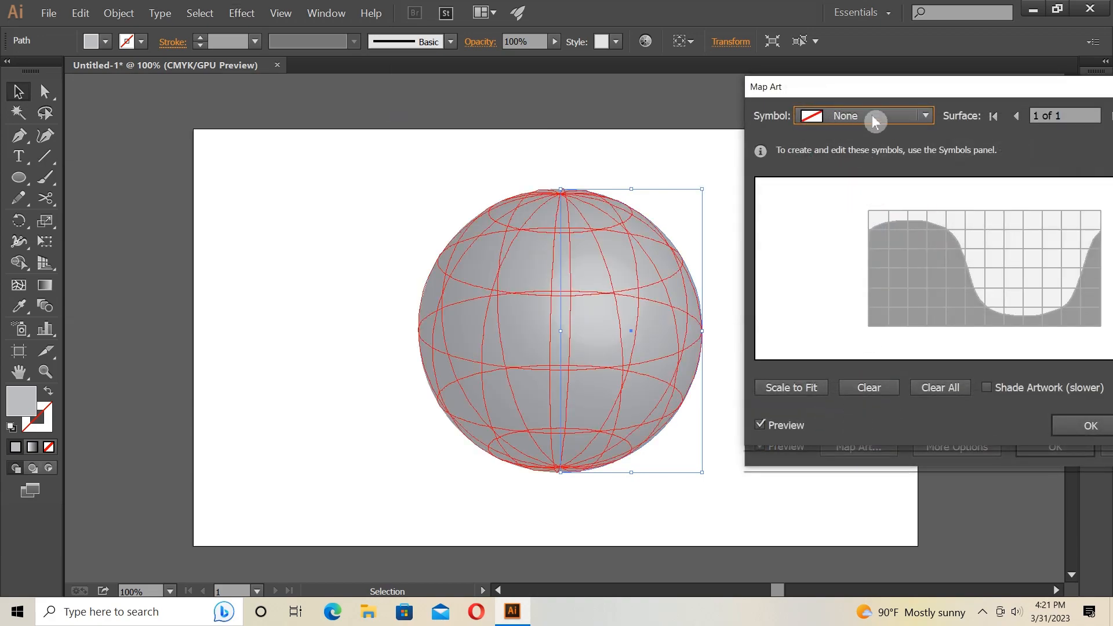
left_click(870, 119)
left_click(866, 266)
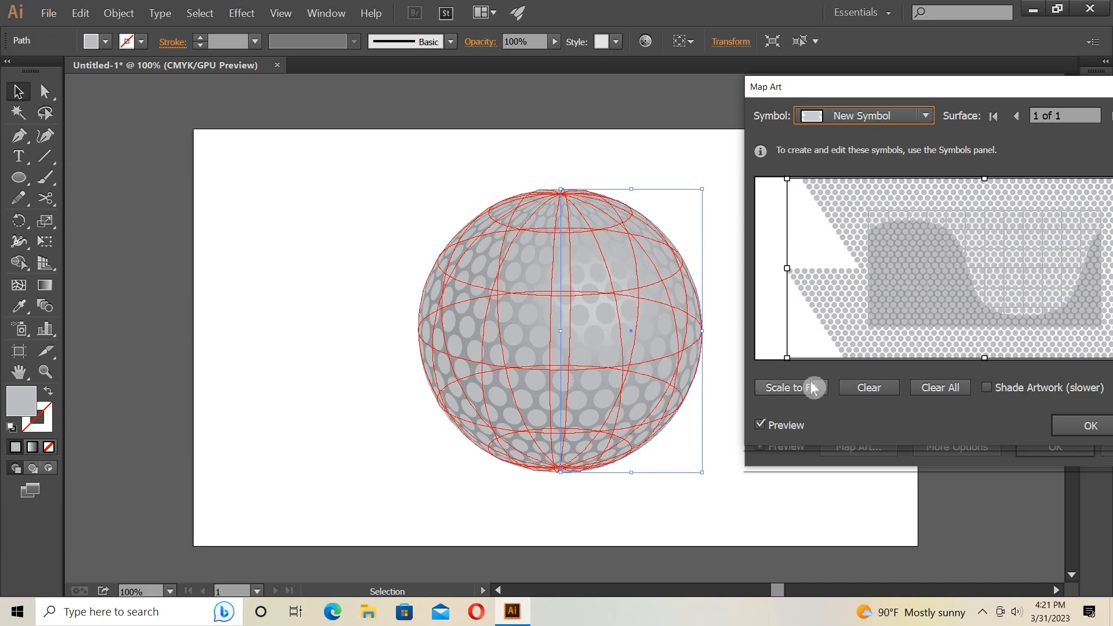
left_click_drag(787, 356, 753, 351)
left_click(776, 388)
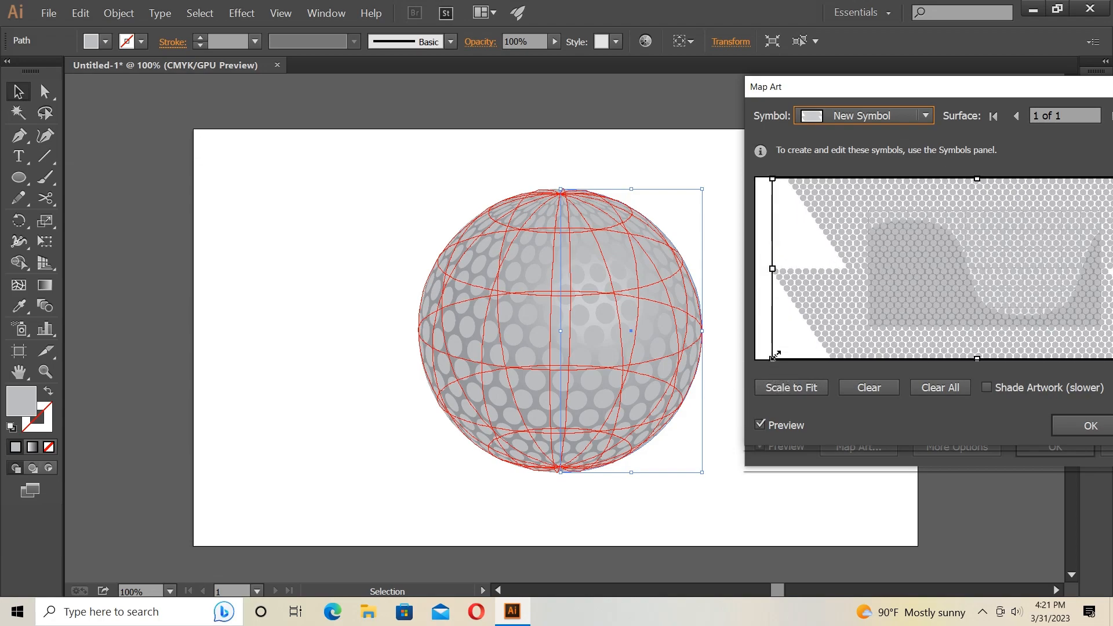
mouse_move(771, 360)
left_mouse_down()
mouse_move(828, 333)
mouse_move(759, 355)
left_mouse_up()
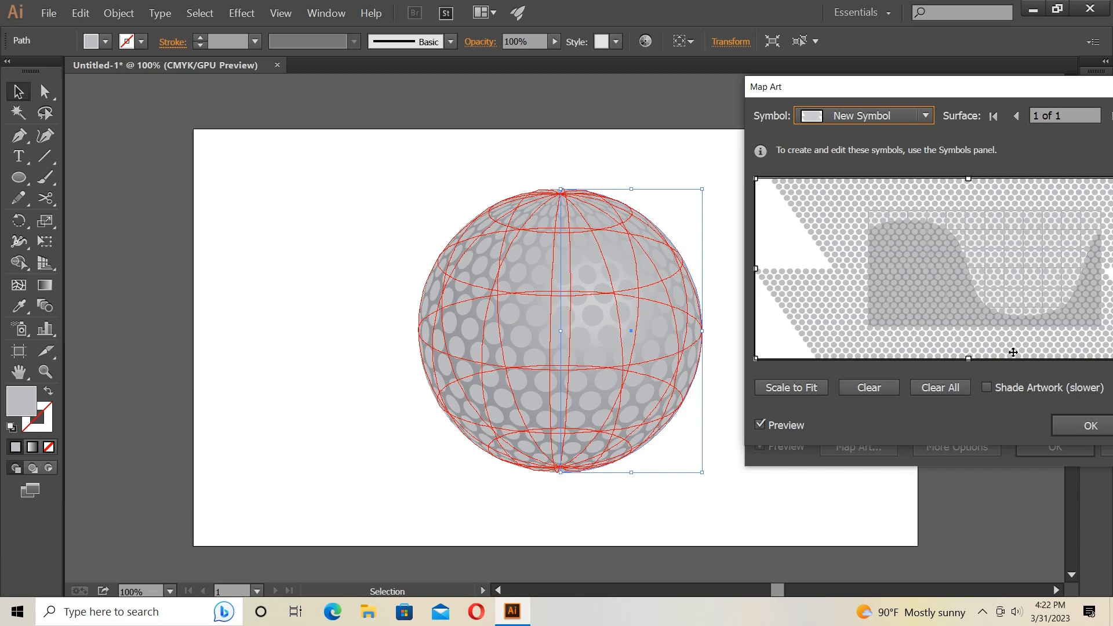
left_click(1076, 424)
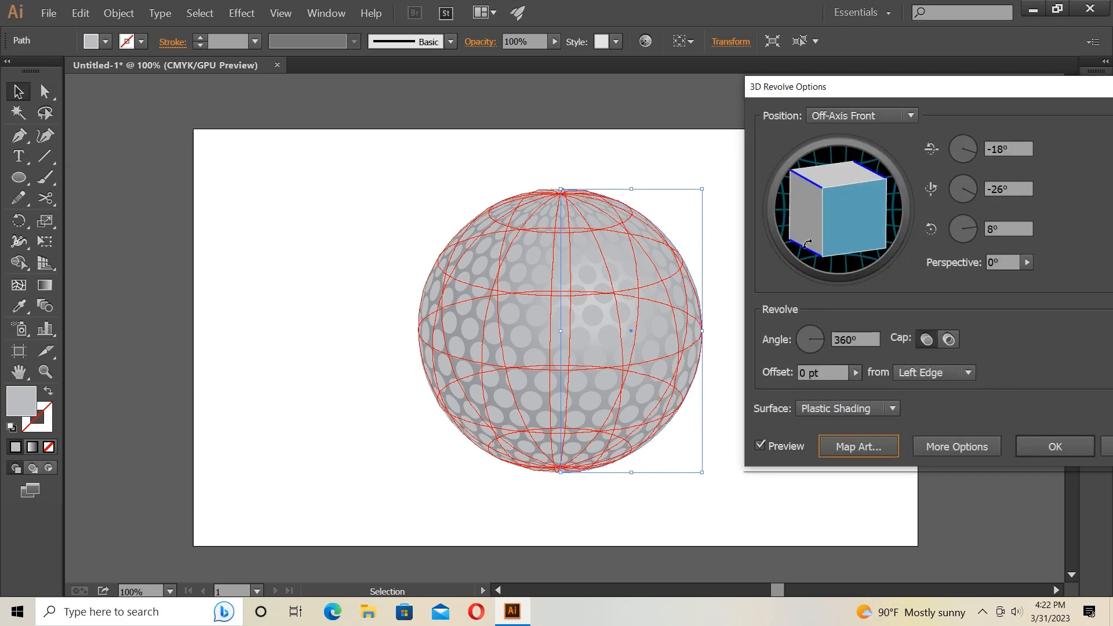
Step: Rotate the revolved sphere to 5°, -50° and -7°, and apply the 3D Revolve effect
left_click_drag(832, 210, 848, 192)
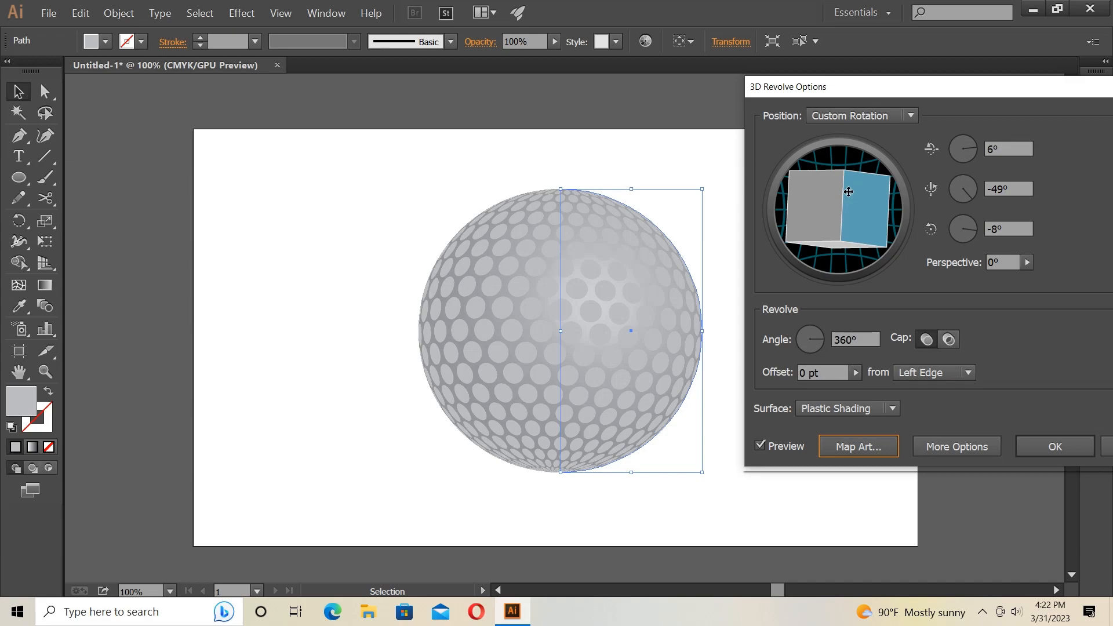
left_click_drag(848, 192, 849, 193)
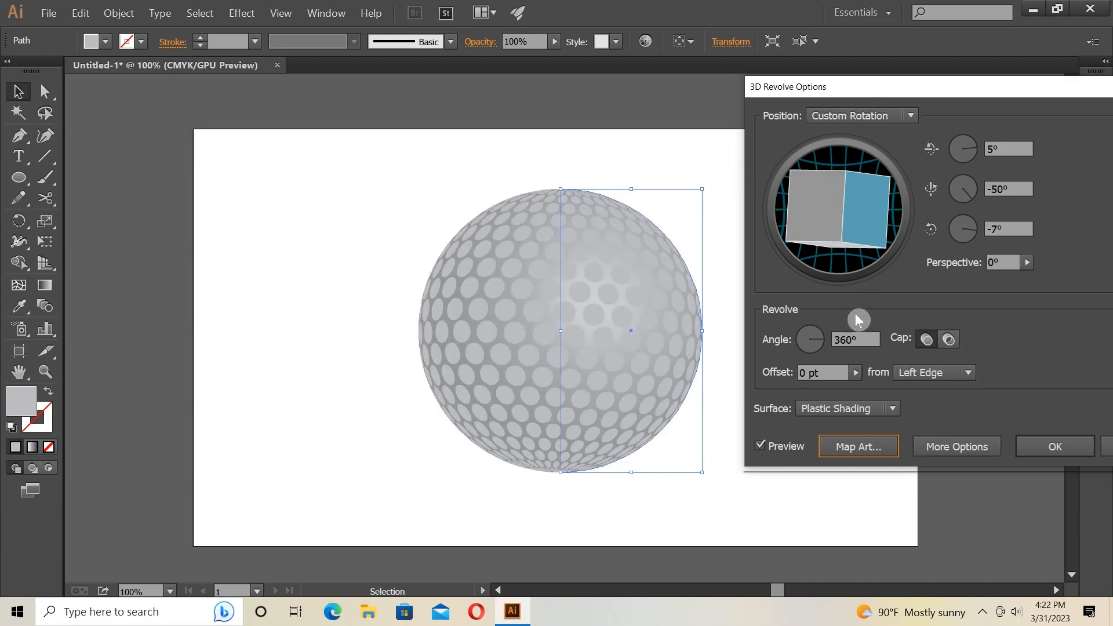
left_click(1042, 456)
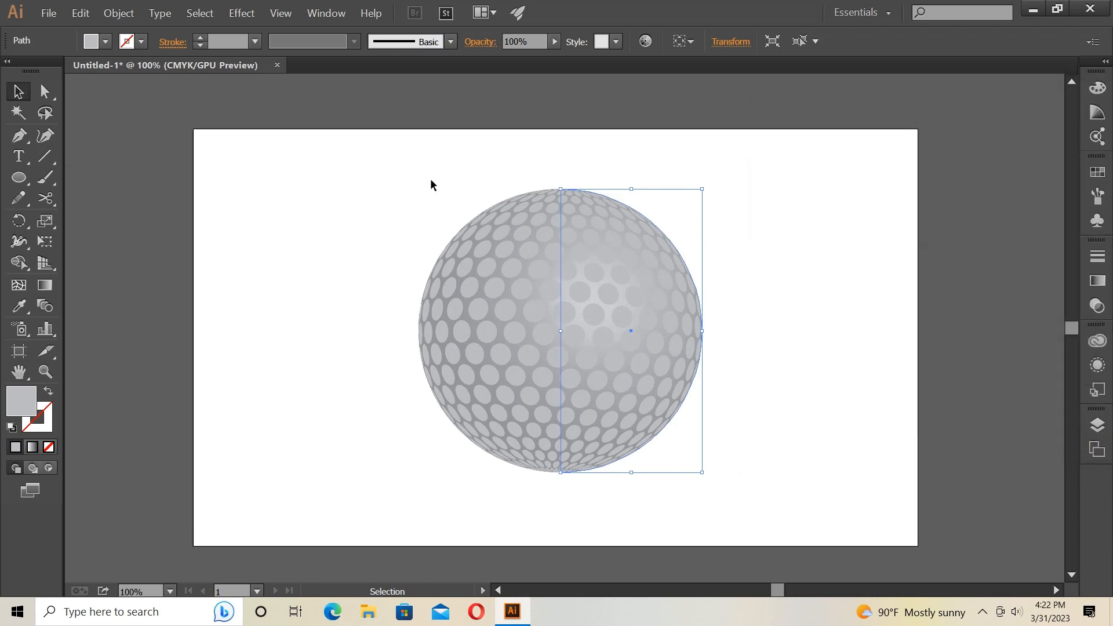
Step: Expand the appearance of the dotted sphere, ungroup the result, and clear the selection
left_click(118, 16)
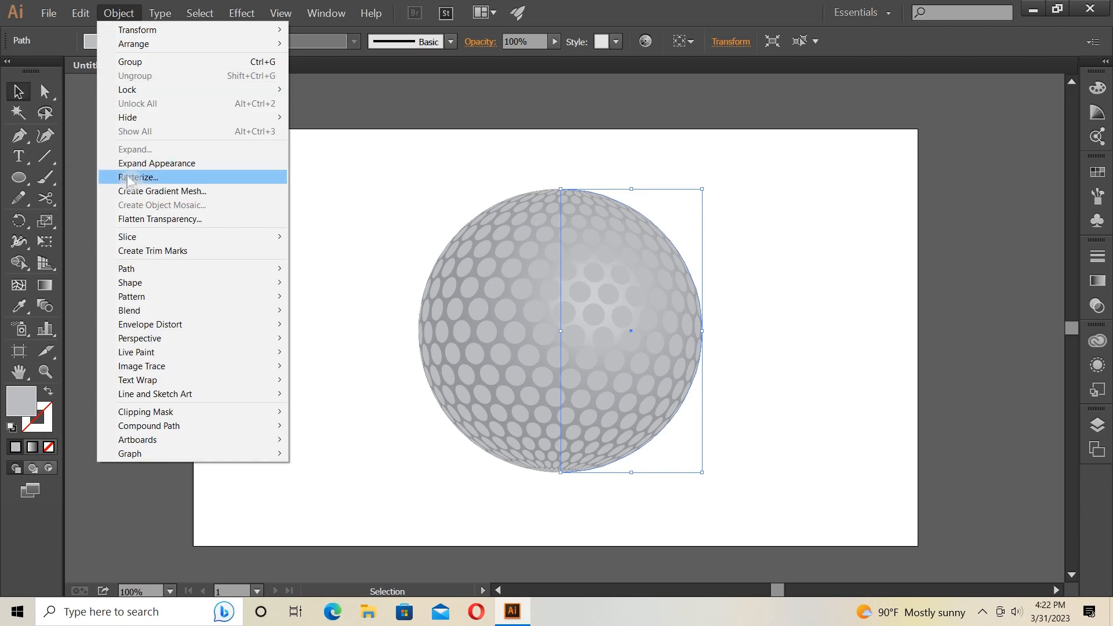
left_click(138, 164)
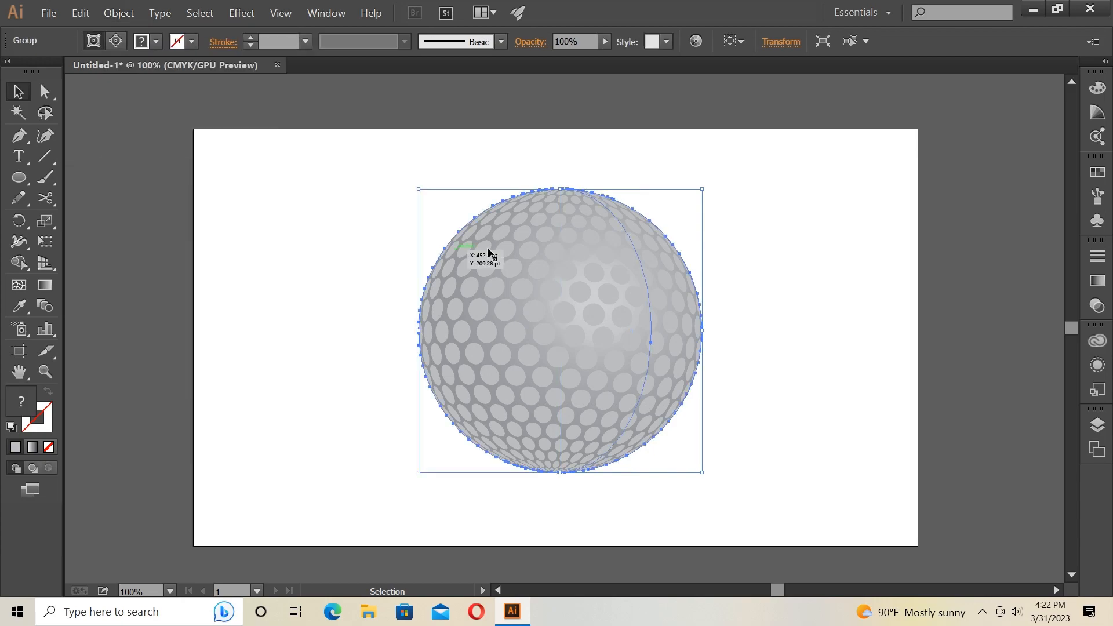
right_click(497, 249)
left_click(543, 323)
right_click(514, 300)
left_click(565, 371)
left_click(328, 256)
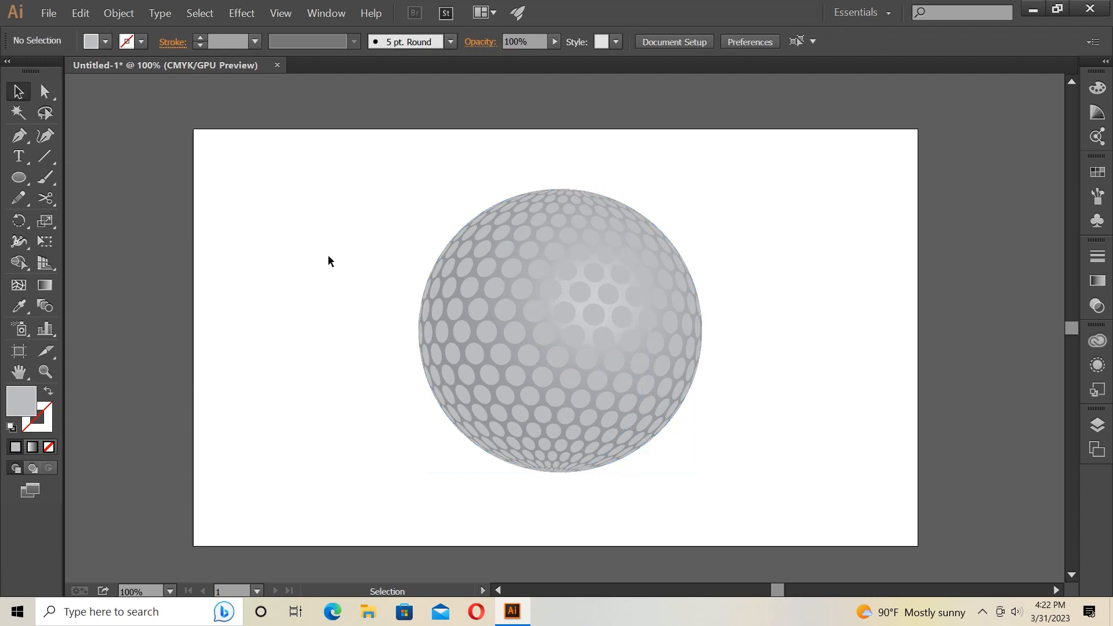
Step: Release the clipping mask on the expanded sphere
left_click(503, 280)
right_click(504, 281)
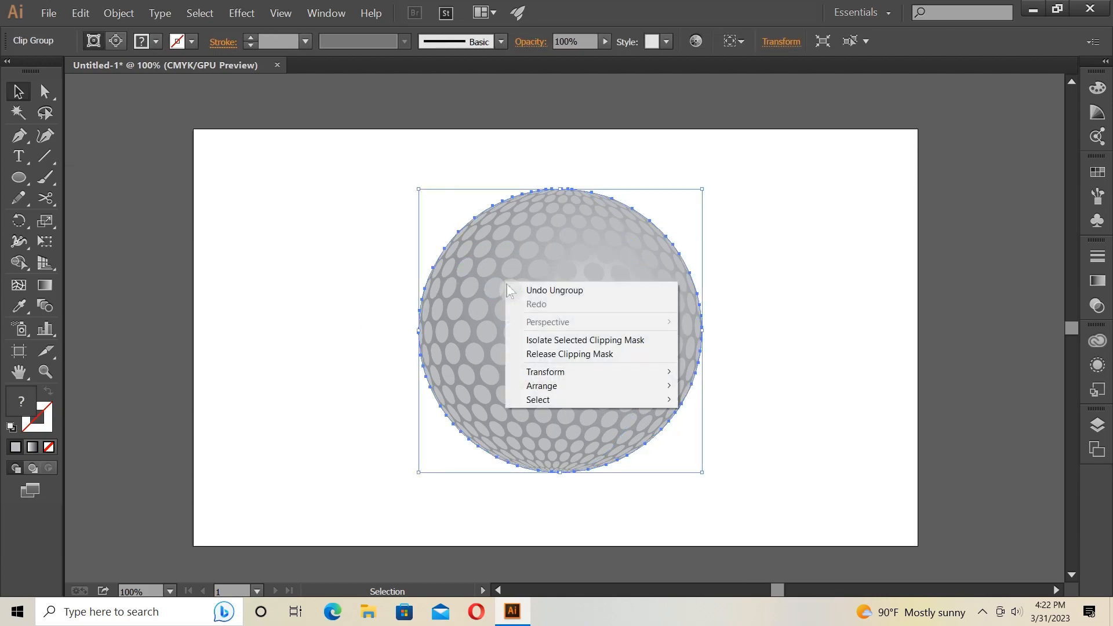
left_click(538, 354)
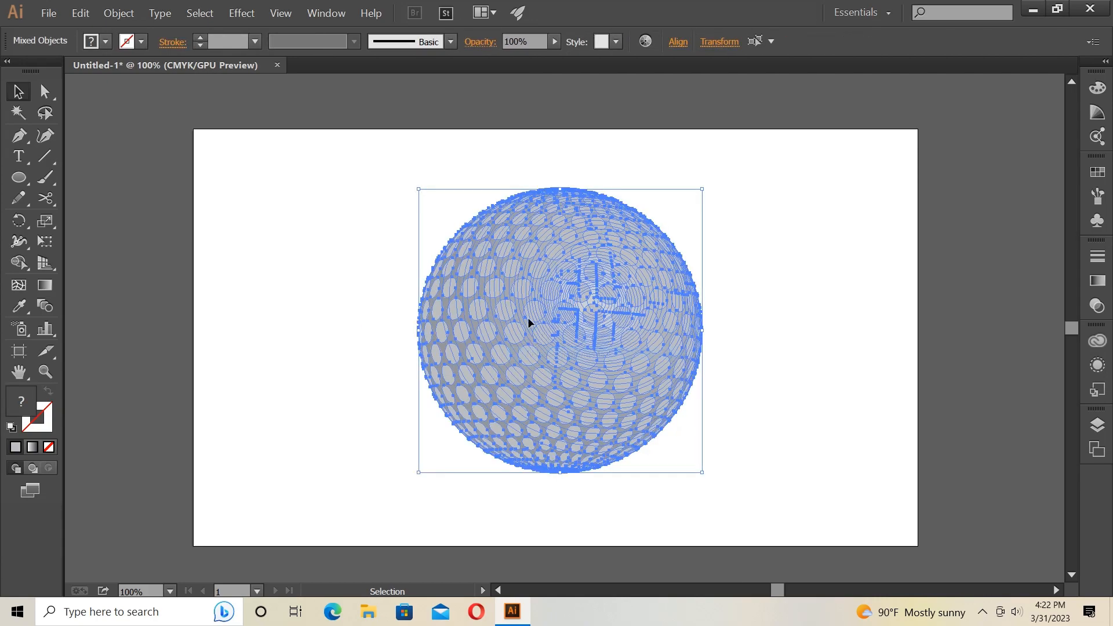
Step: Move the dots off to the right of the shaded base sphere, and delete the base sphere
left_click(819, 305)
left_click(557, 314)
left_click_drag(556, 313, 880, 313)
left_click_drag(384, 193, 589, 406)
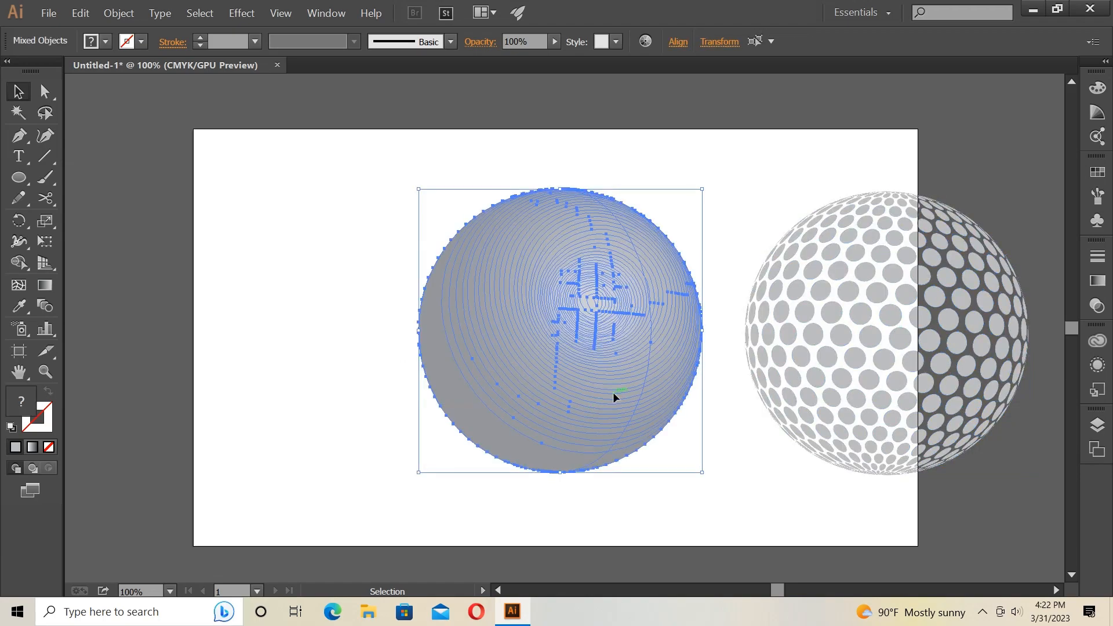
key("Delete")
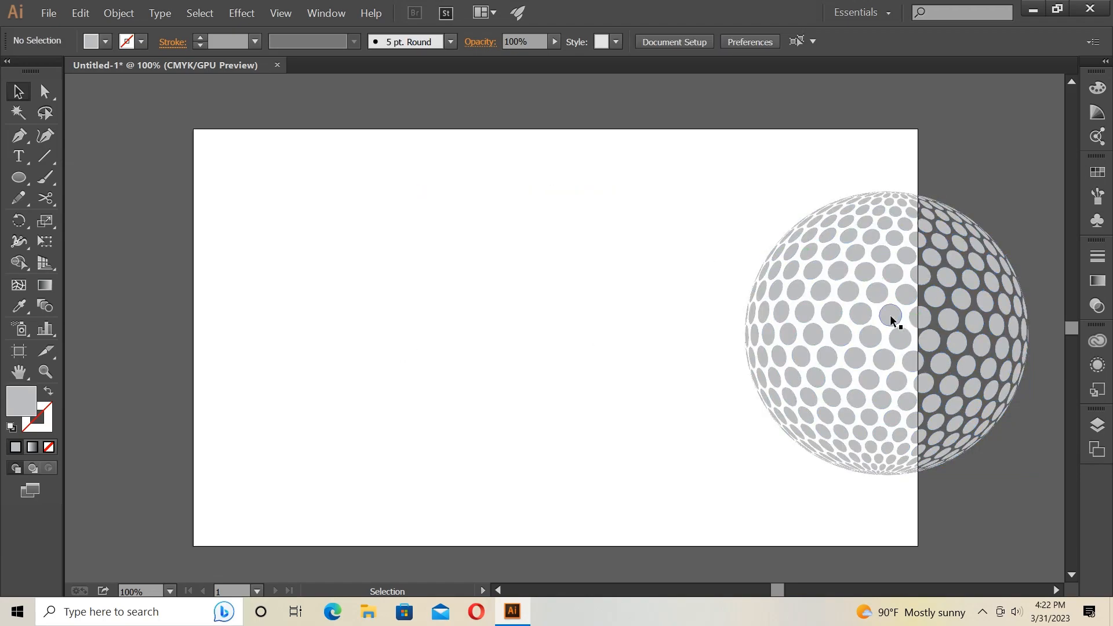
Step: Ungroup the remaining dotted sphere and clear the selection
left_click_drag(718, 215, 948, 385)
right_click(842, 318)
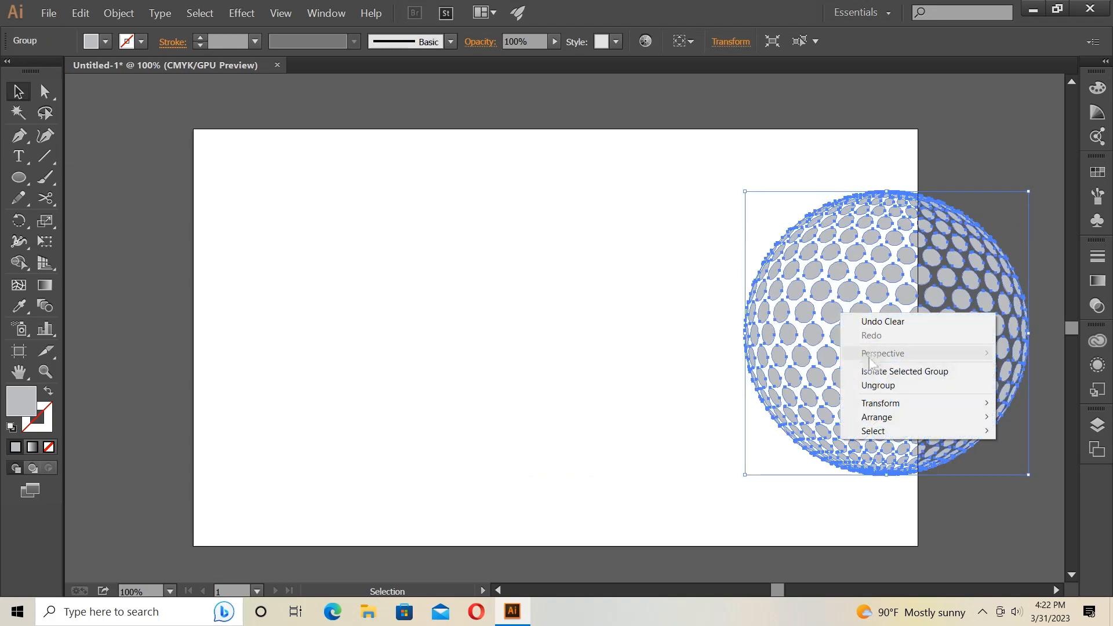
left_click(878, 385)
left_click(659, 292)
Step: Duplicate the dotted sphere and arrange the two spheres side by side on the artboard
left_click_drag(706, 219, 1014, 473)
left_click_drag(865, 333, 458, 319)
left_click_drag(386, 321, 376, 320)
left_click_drag(857, 314, 694, 298)
Step: Fill the left dotted sphere with the light grey swatch C=0 M=0 Y=0 K=10
left_click_drag(241, 163, 487, 406)
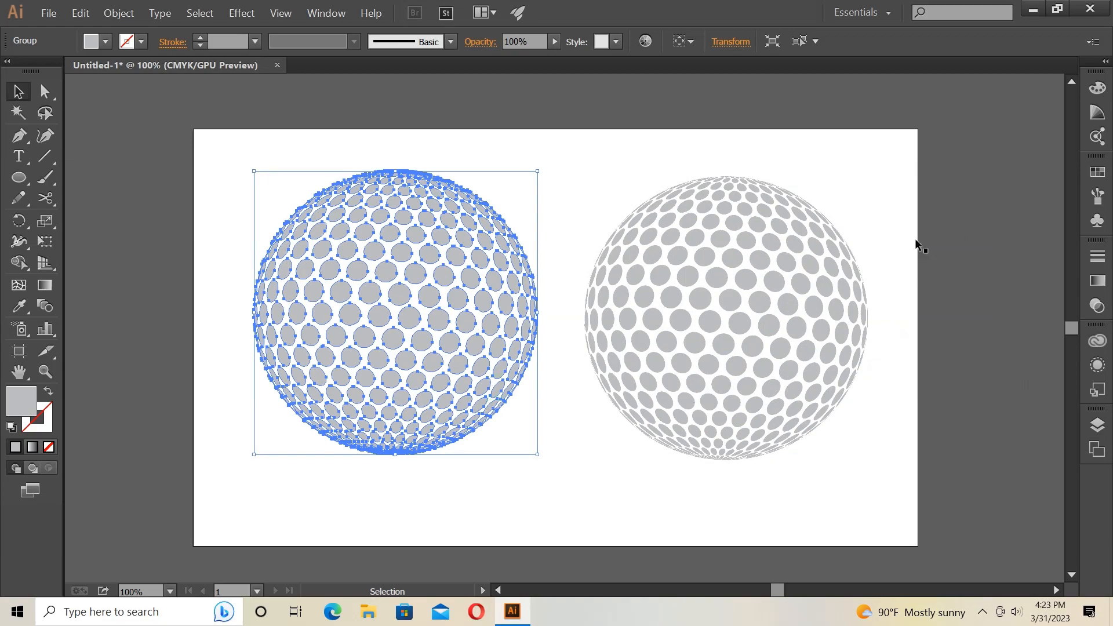
left_click(1097, 172)
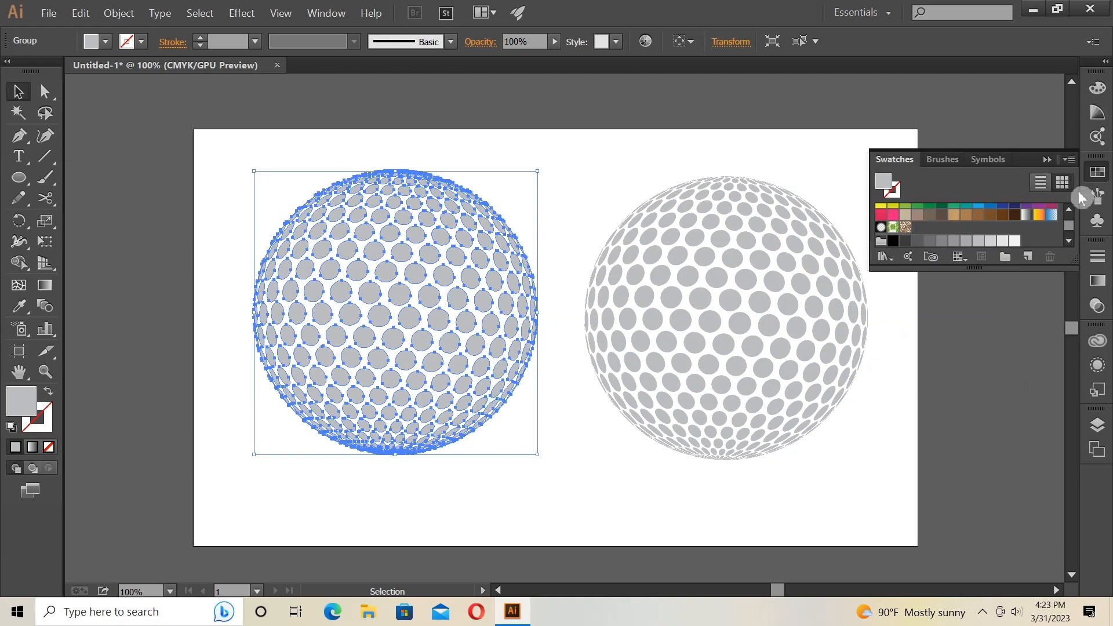
left_click(1001, 241)
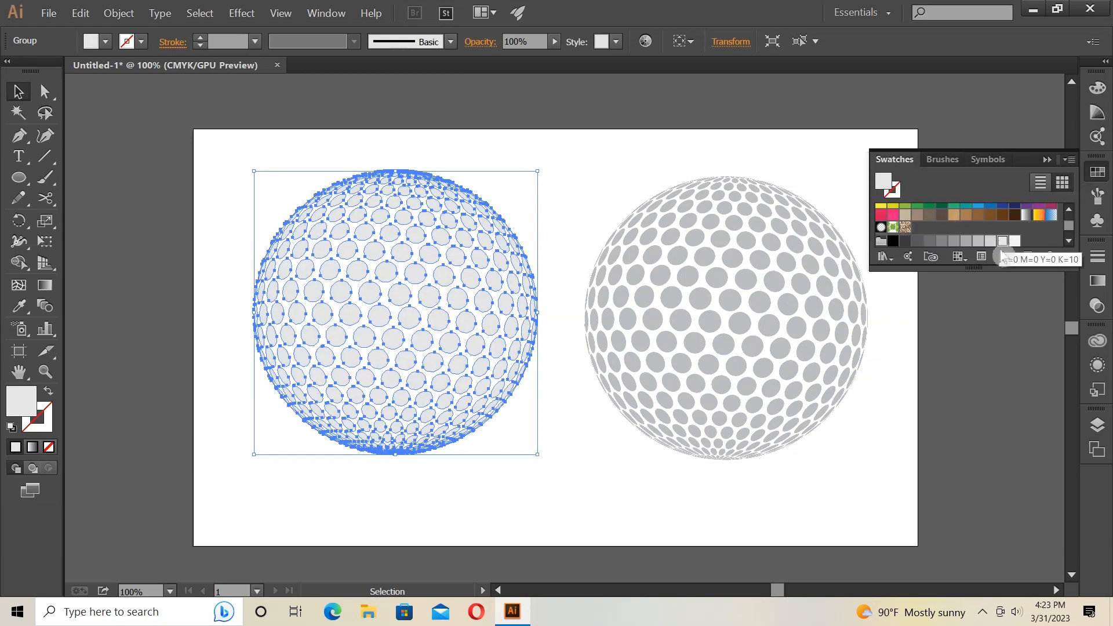
left_click(816, 322)
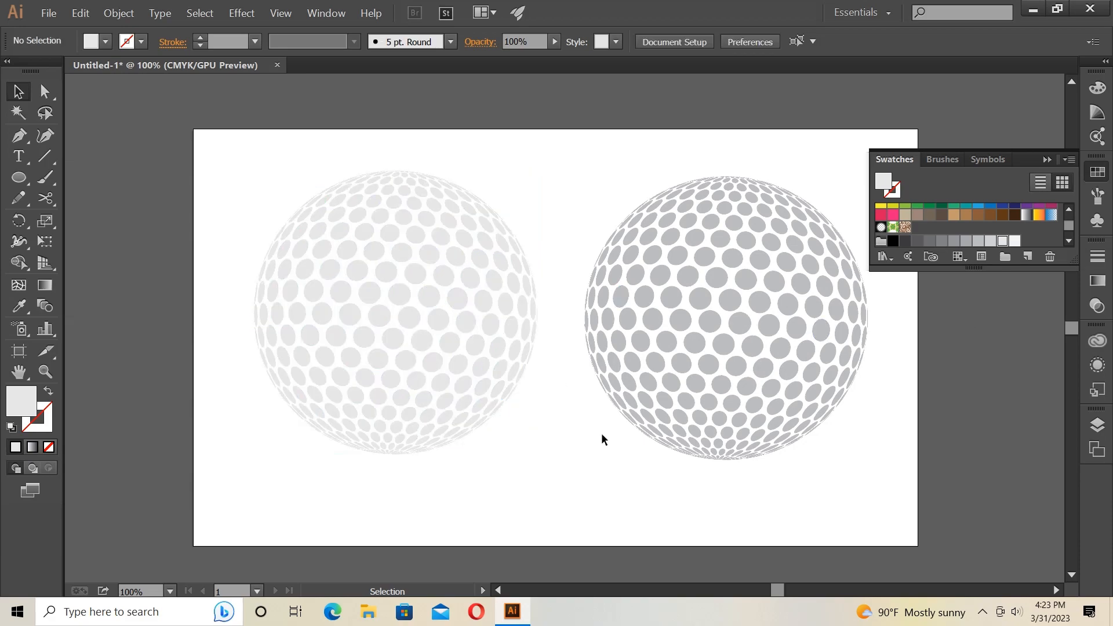
left_click(1047, 162)
Step: Ungroup the right dotted sphere into individual dots and clear the selection
left_click_drag(604, 156, 645, 215)
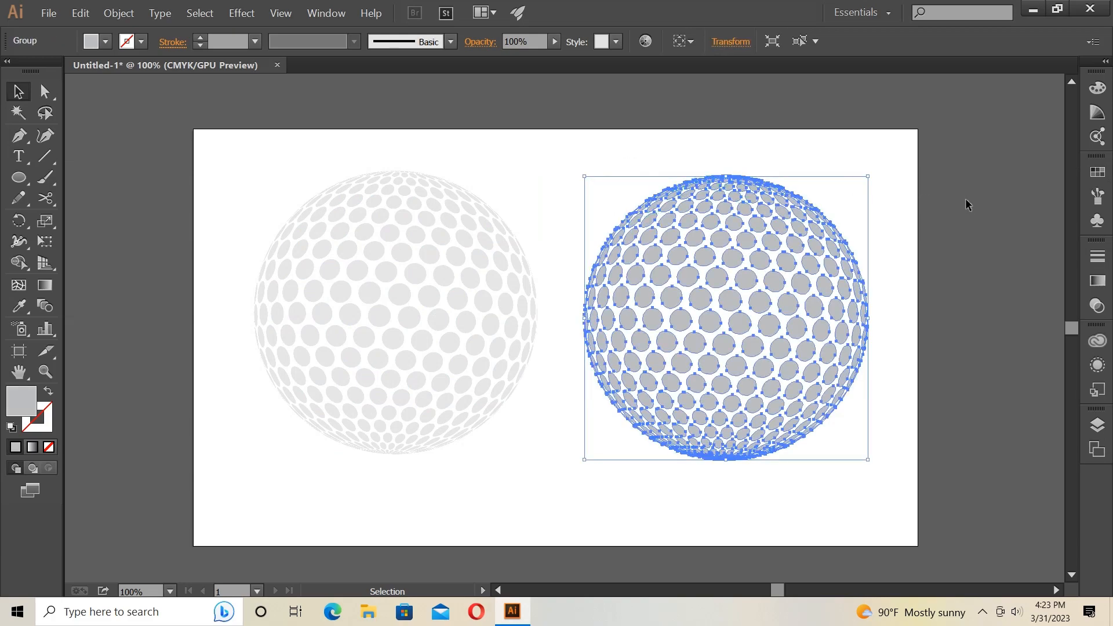
left_click(955, 217)
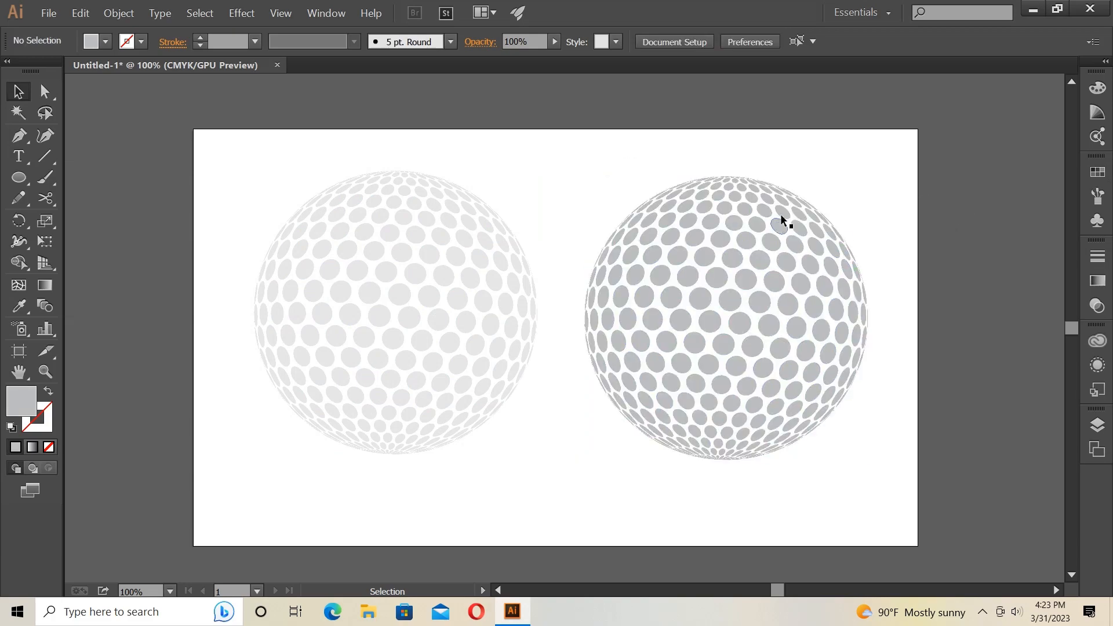
key("ctrl")
key("ctrl+plus")
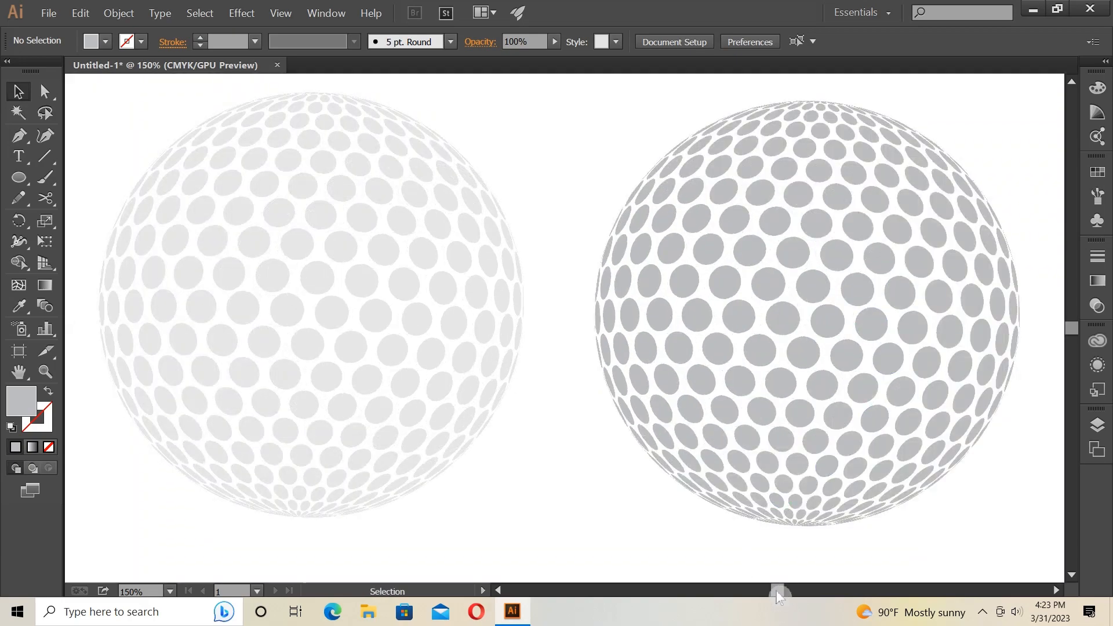
left_click_drag(778, 591, 784, 591)
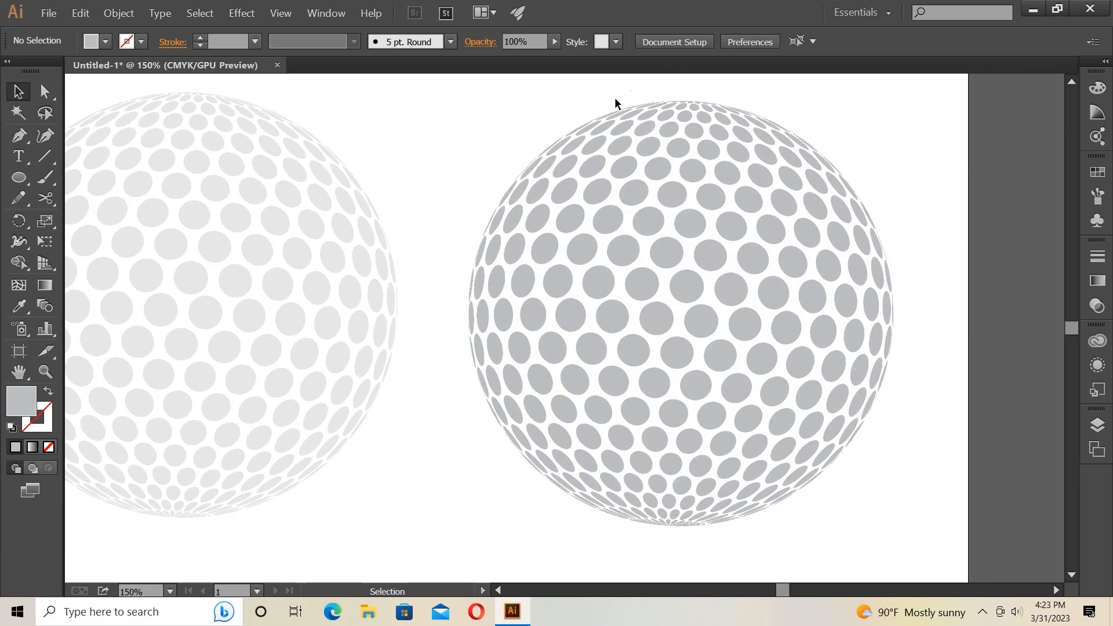
left_click_drag(587, 120, 565, 130)
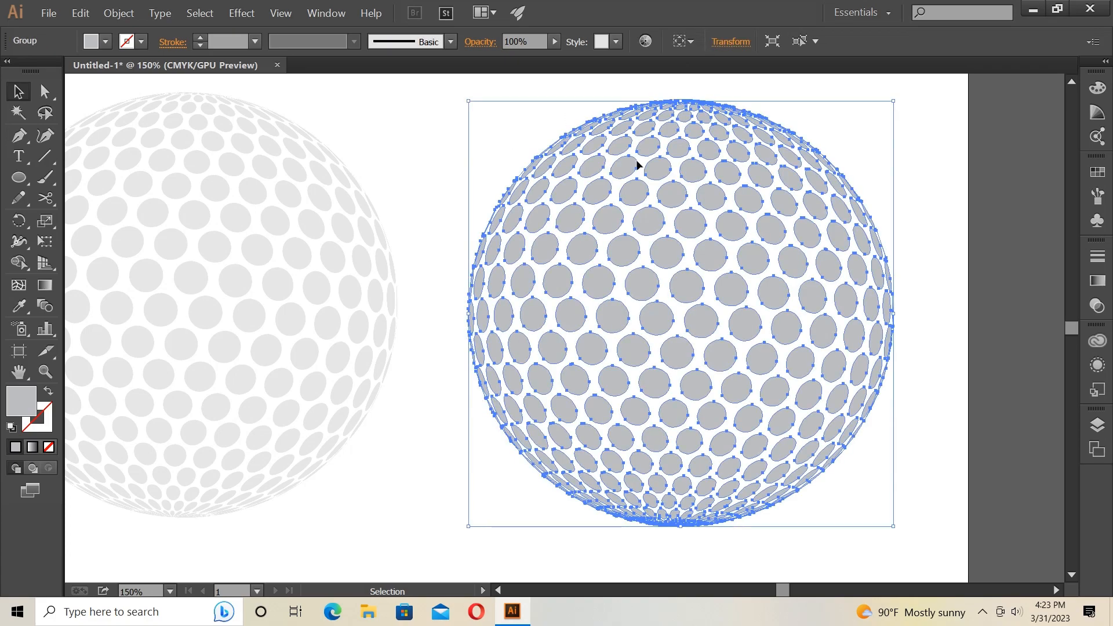
right_click(691, 231)
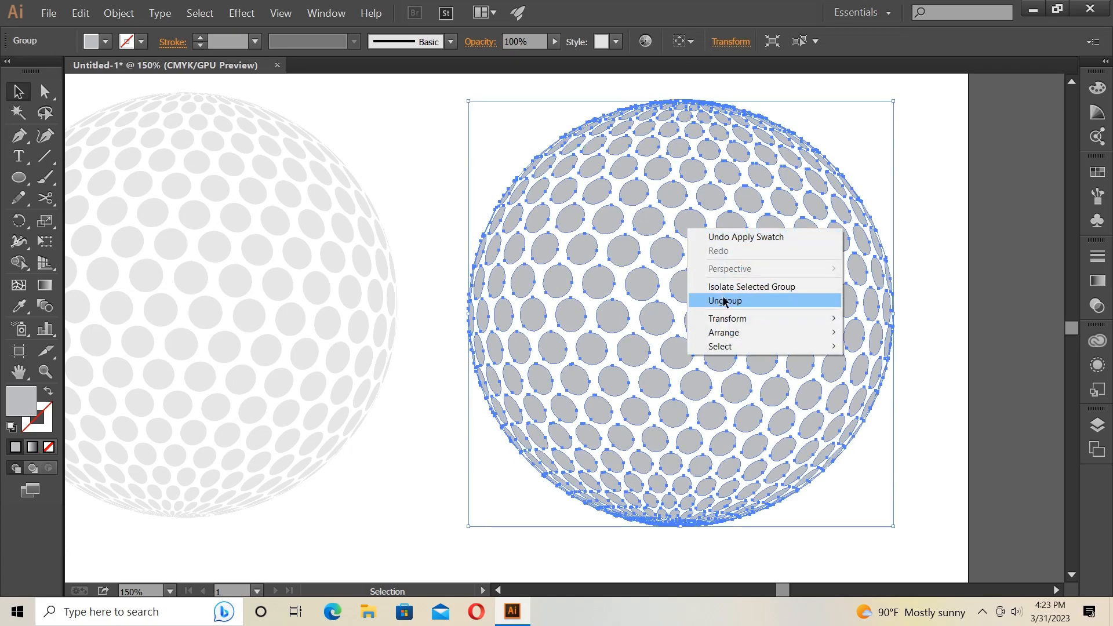
left_click(724, 301)
right_click(662, 197)
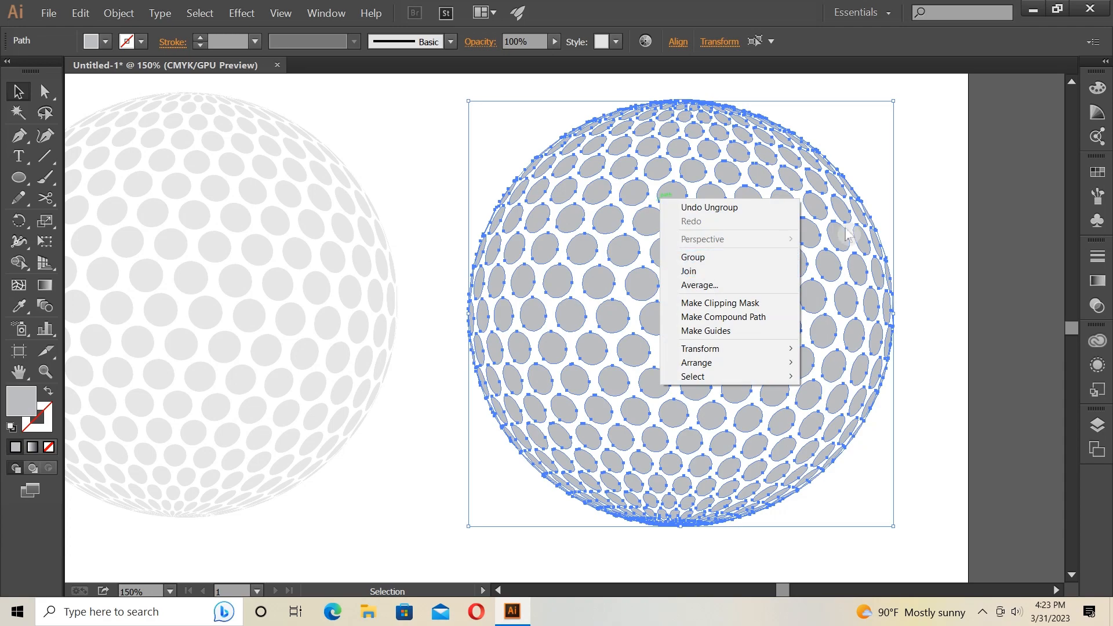
left_click(932, 196)
Step: Select the individual dots along the upper-left rim of the right sphere
left_click_drag(601, 120, 567, 113)
left_click(620, 75)
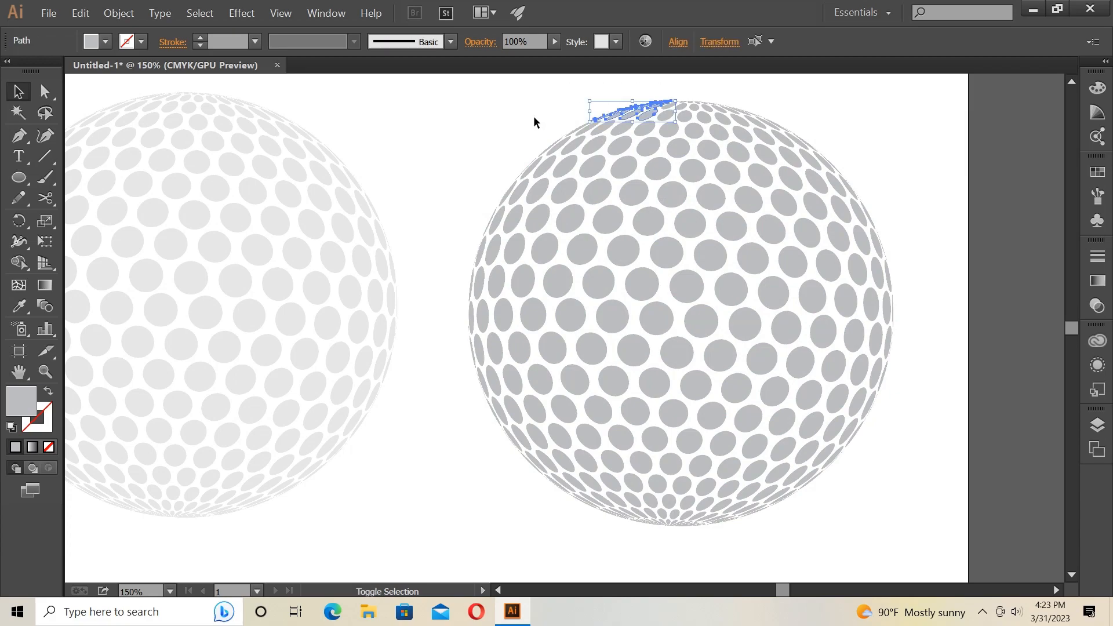
left_click_drag(633, 139, 553, 145)
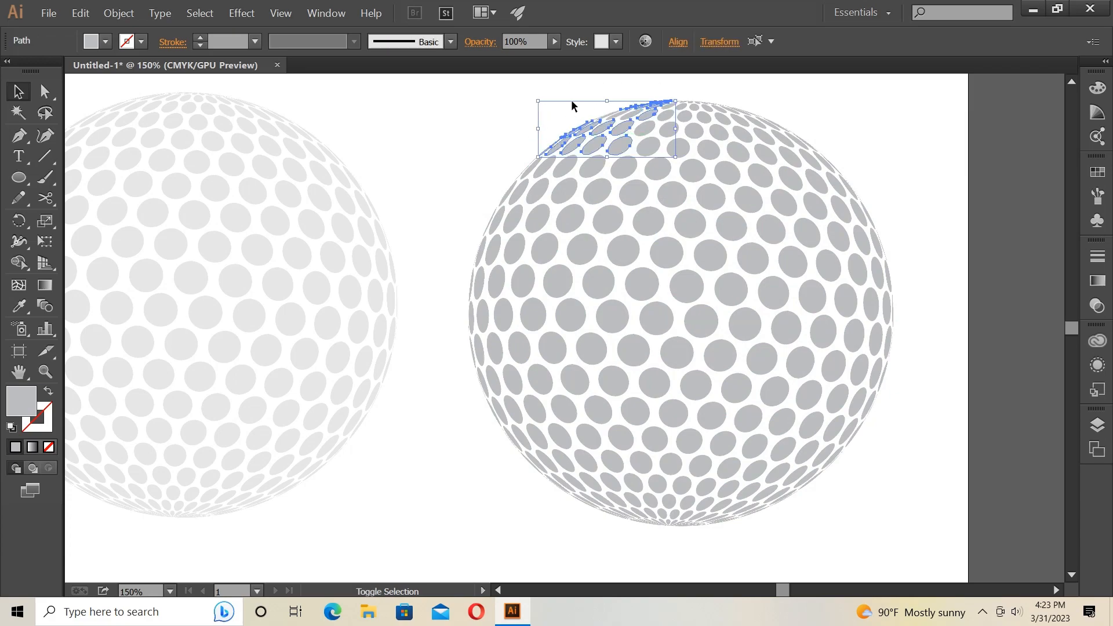
left_click_drag(566, 87, 655, 116)
left_click_drag(535, 170, 547, 179)
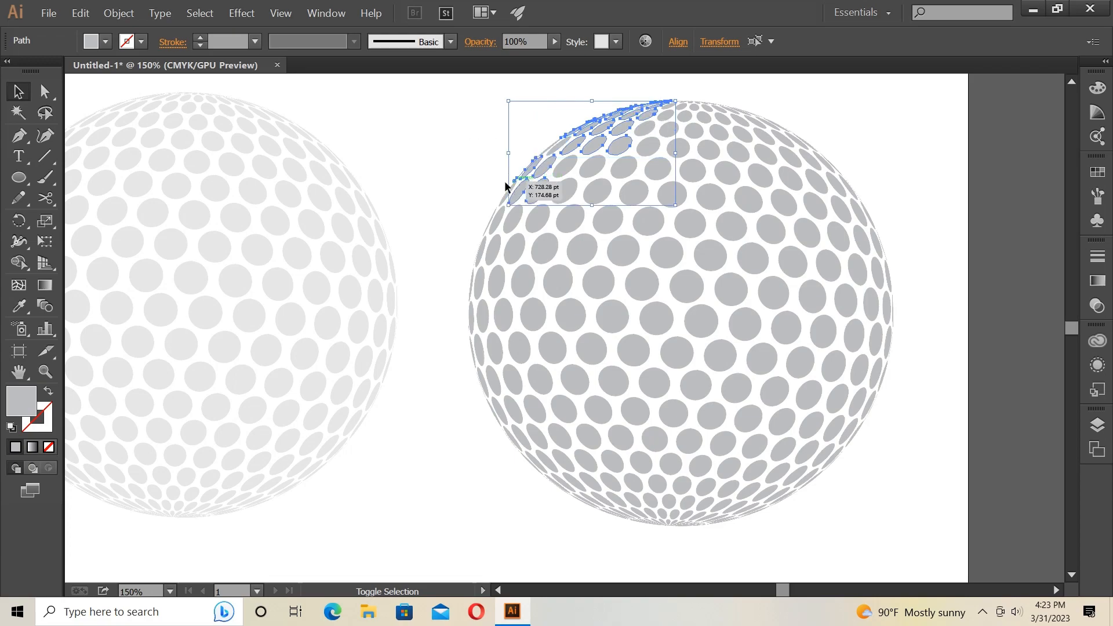
left_click_drag(497, 137, 615, 160)
left_click_drag(475, 156, 635, 144)
left_click_drag(476, 123, 607, 174)
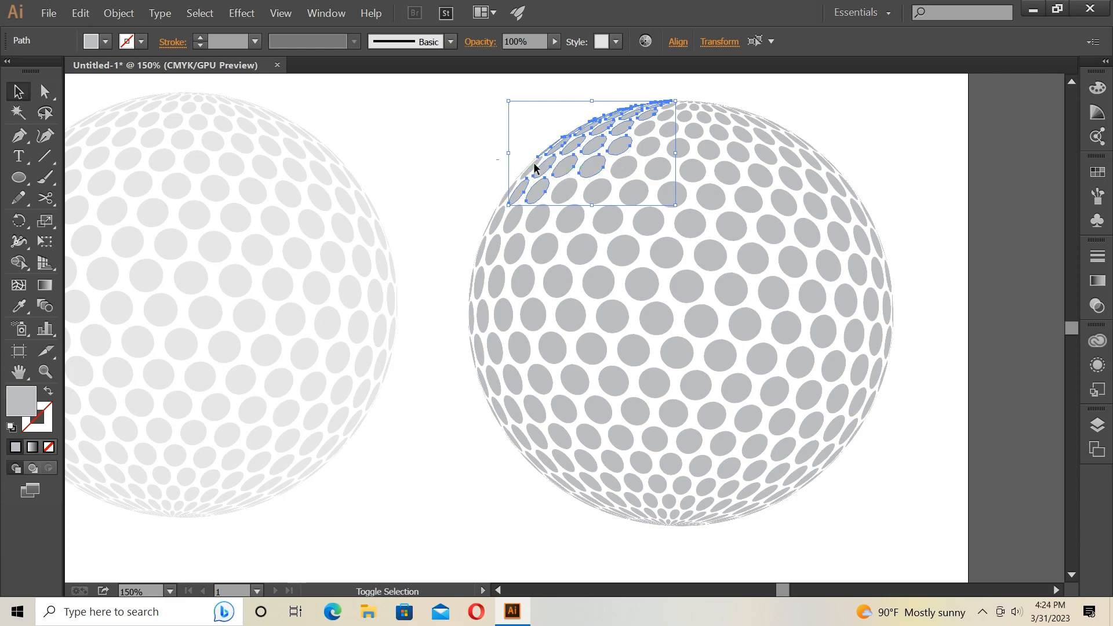
Step: Extend the selection to the dots along the right sphere's left rim, from the upper left down to the lower left
left_click_drag(538, 169, 536, 169)
left_click_drag(438, 190, 503, 254)
left_click_drag(436, 301, 516, 266)
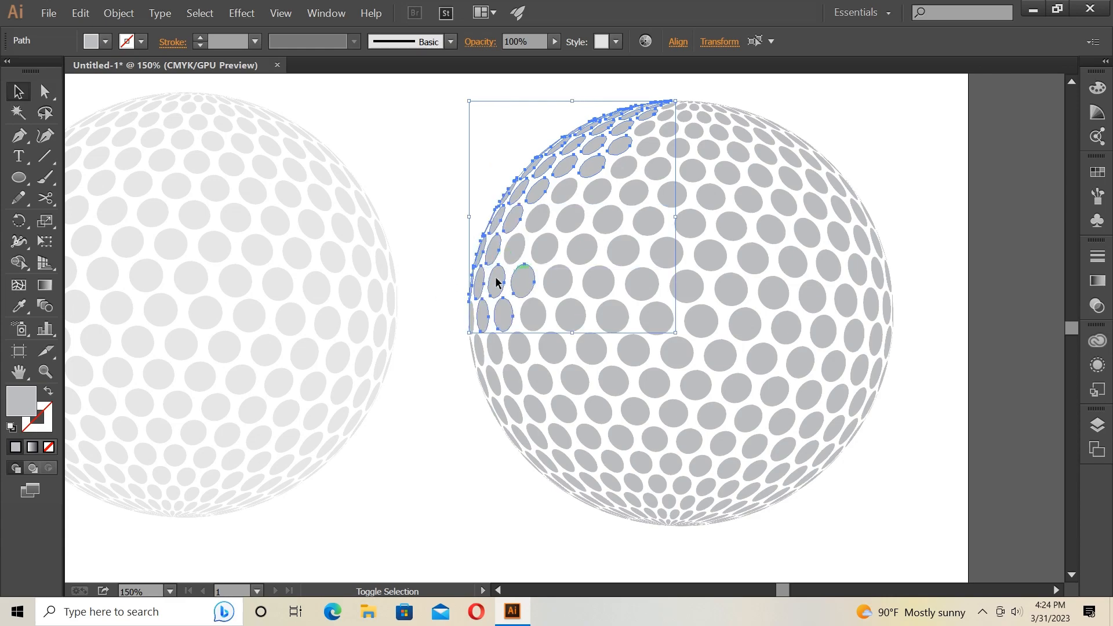
left_click_drag(435, 243, 493, 254)
mouse_move(489, 374)
left_mouse_down()
mouse_move(505, 341)
mouse_move(470, 316)
left_mouse_up()
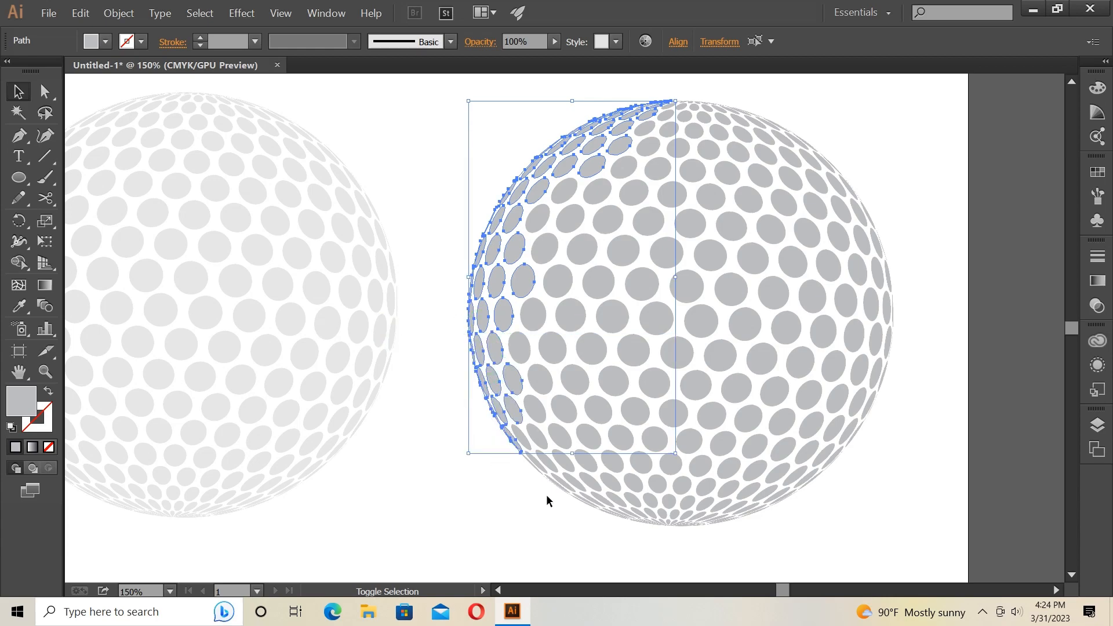
left_click_drag(532, 461, 500, 485)
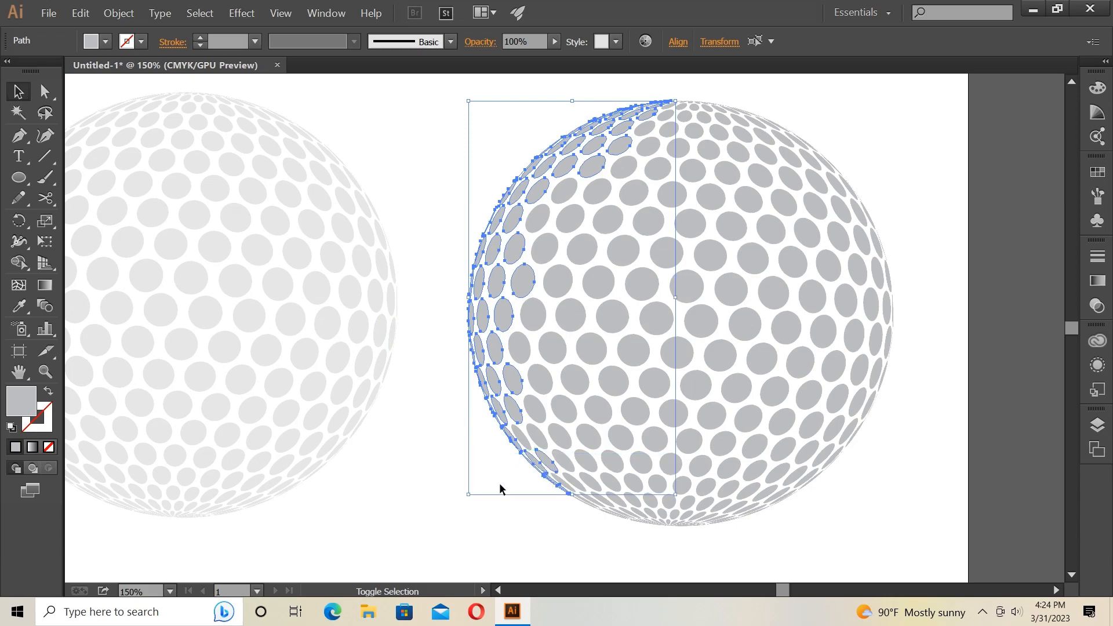
left_click_drag(438, 442, 511, 436)
left_click_drag(581, 500, 578, 502)
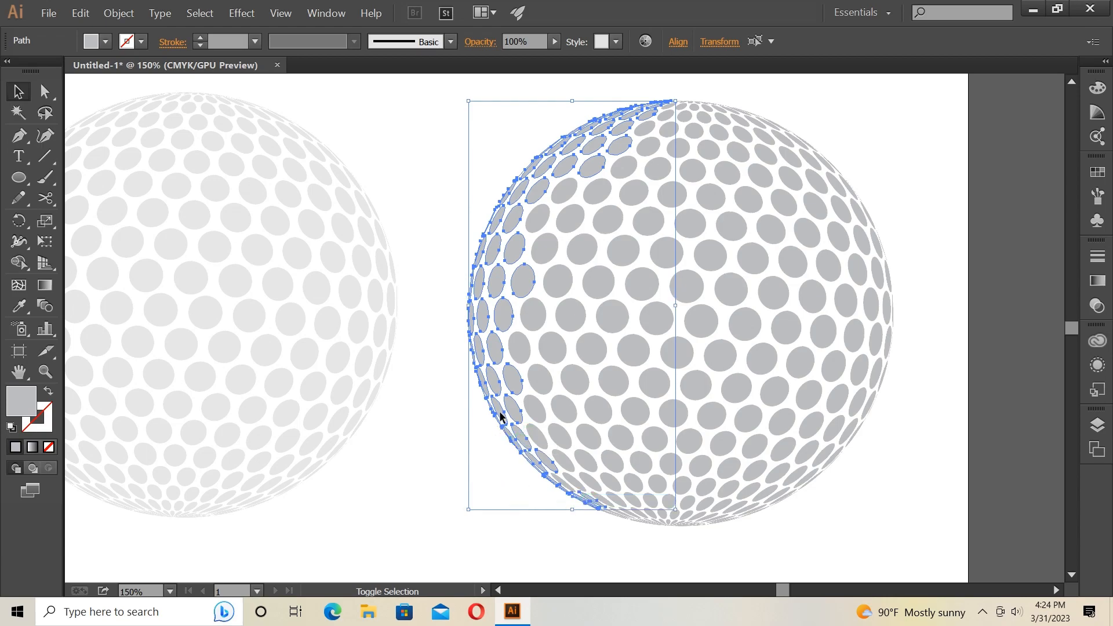
Step: Group the selected left-rim dots and fill them with the light orange swatch
right_click(499, 278)
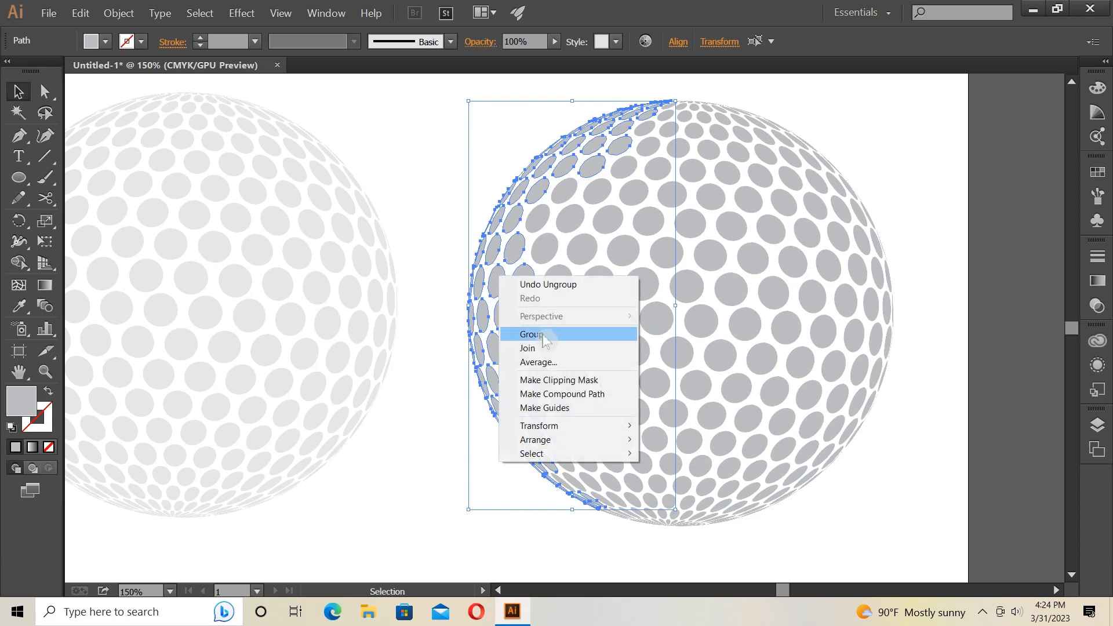
left_click(544, 335)
left_click(1094, 176)
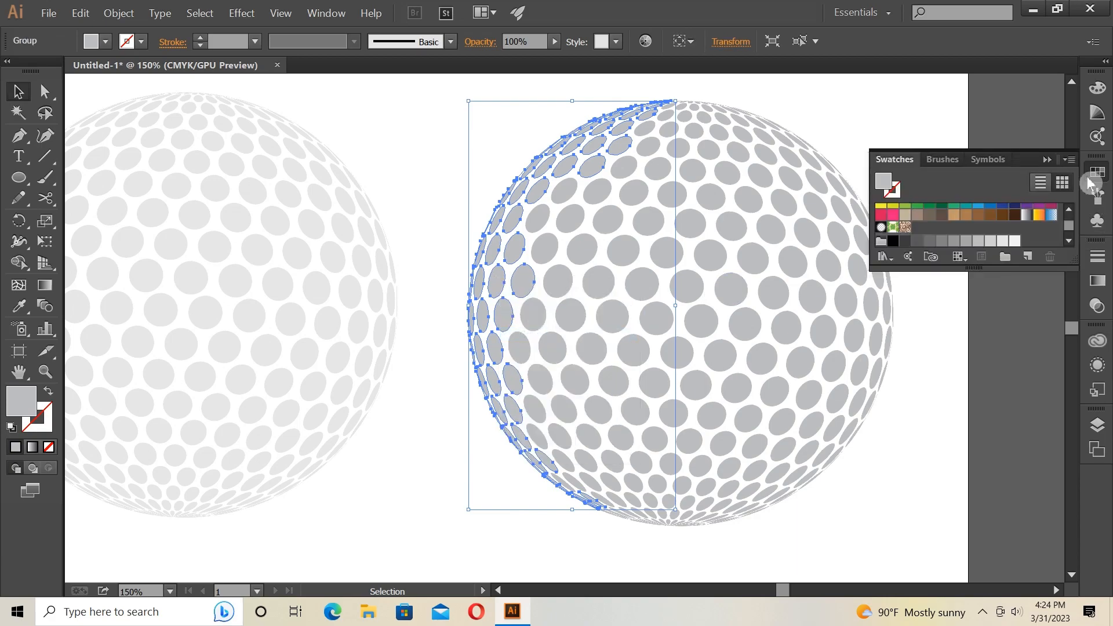
scroll(1010, 208, "up", 1)
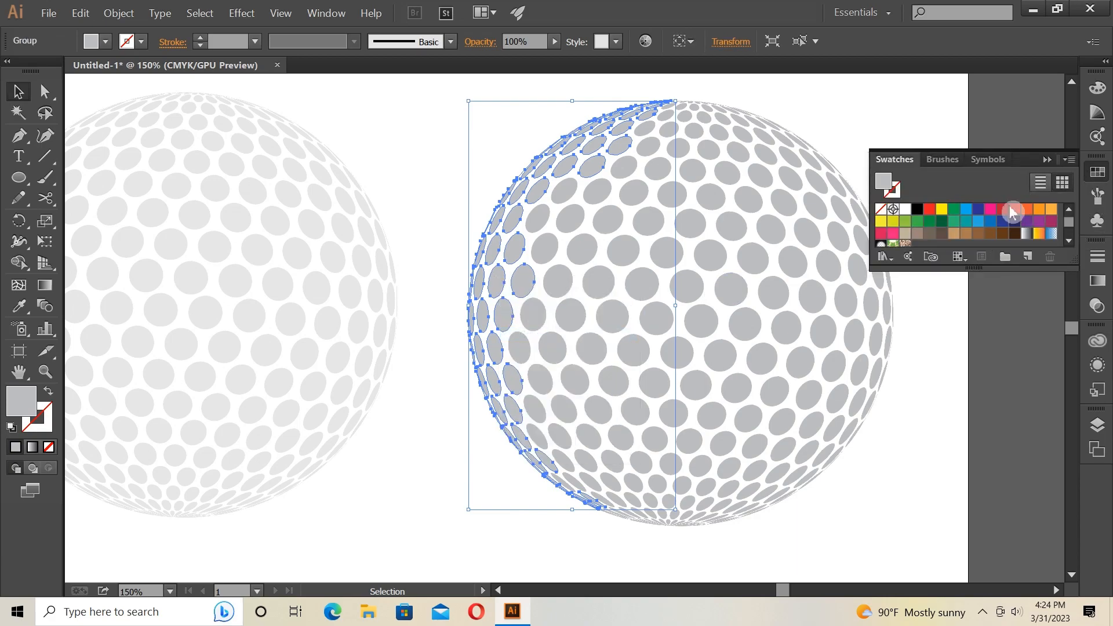
left_click(1050, 210)
left_click(958, 448)
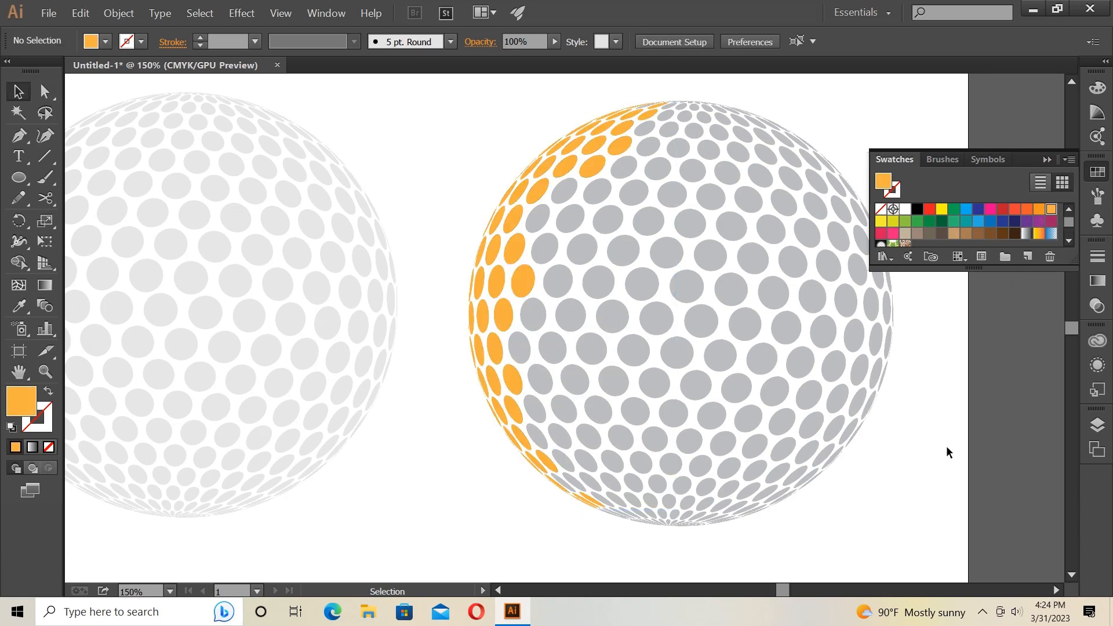
Step: Fill the missed grey dots at the lower-left rim and the inner upper-left edge of the band with the same light orange
left_click(579, 481)
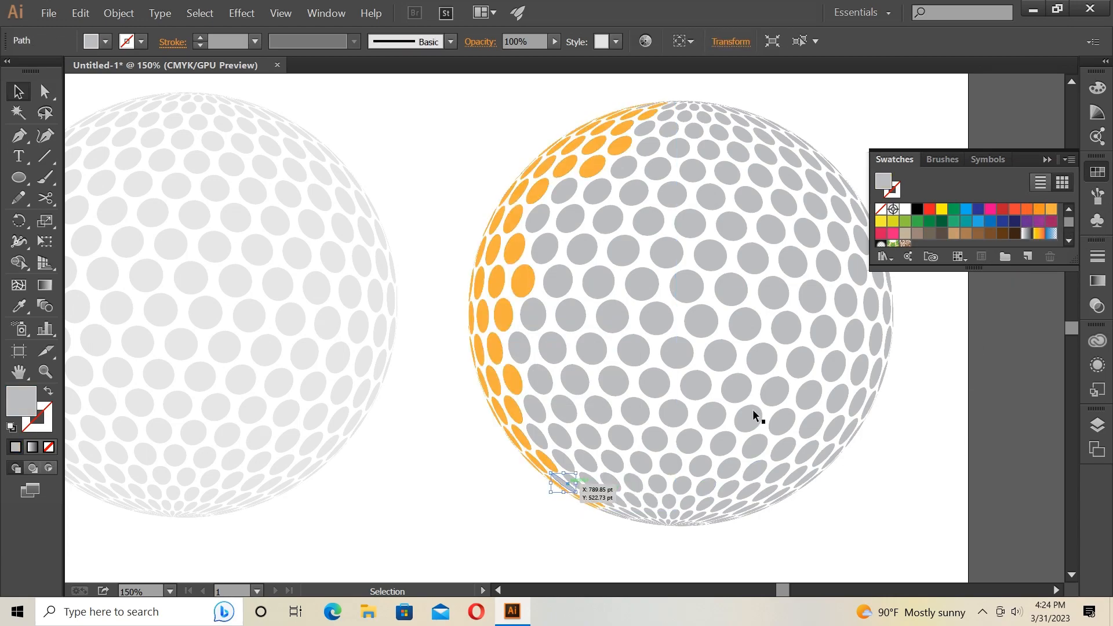
left_click(1050, 209)
left_click(922, 444)
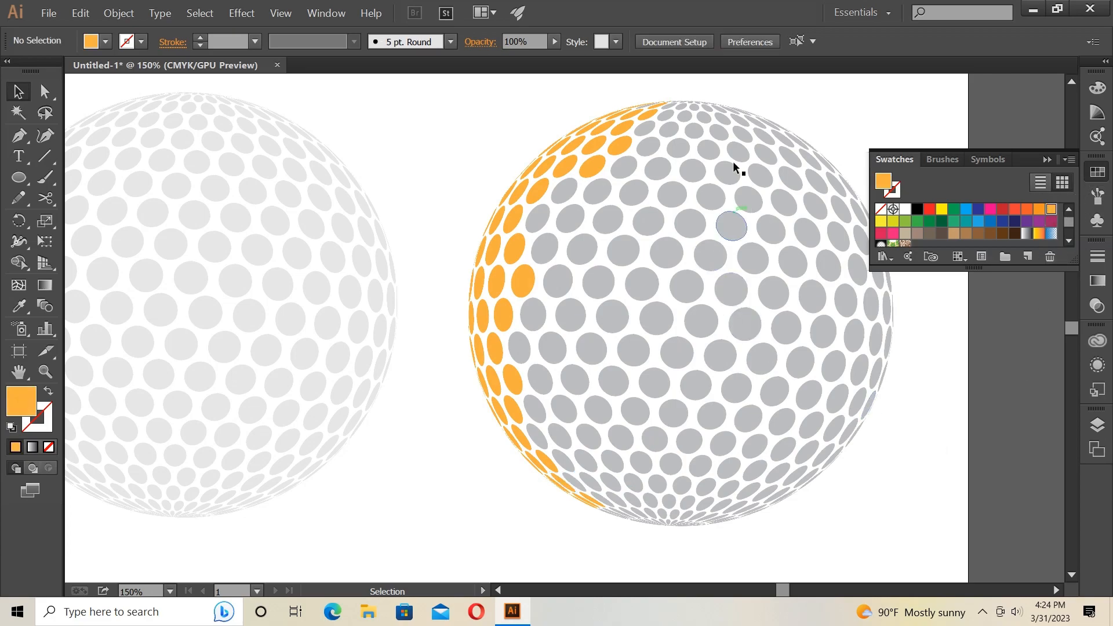
left_click(534, 213)
left_click(1052, 210)
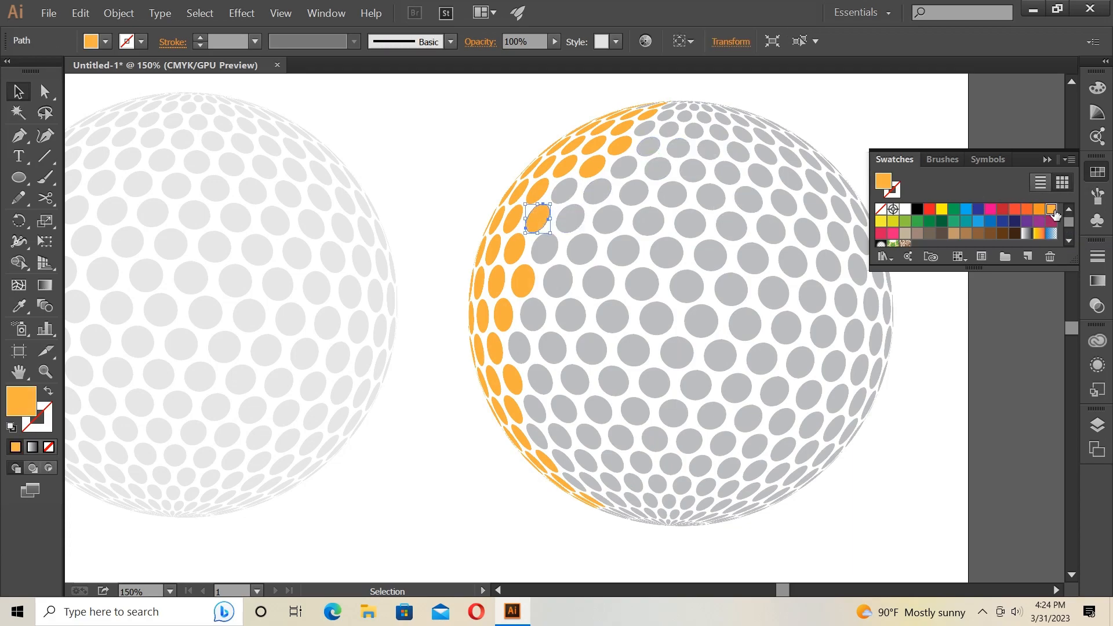
left_click(565, 189)
left_click(1051, 208)
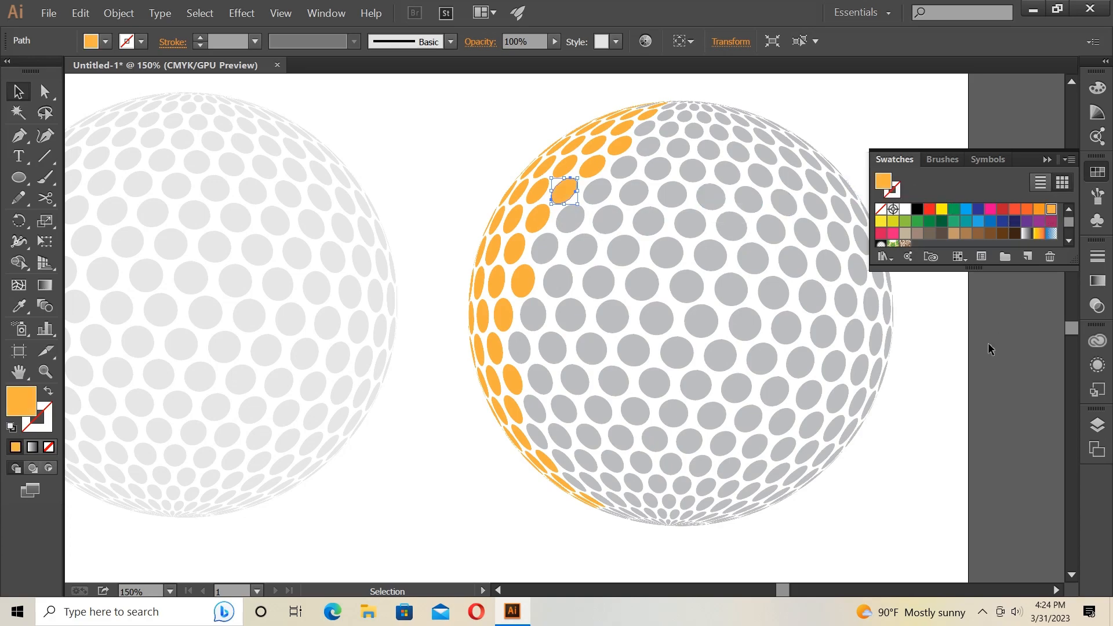
left_click(975, 350)
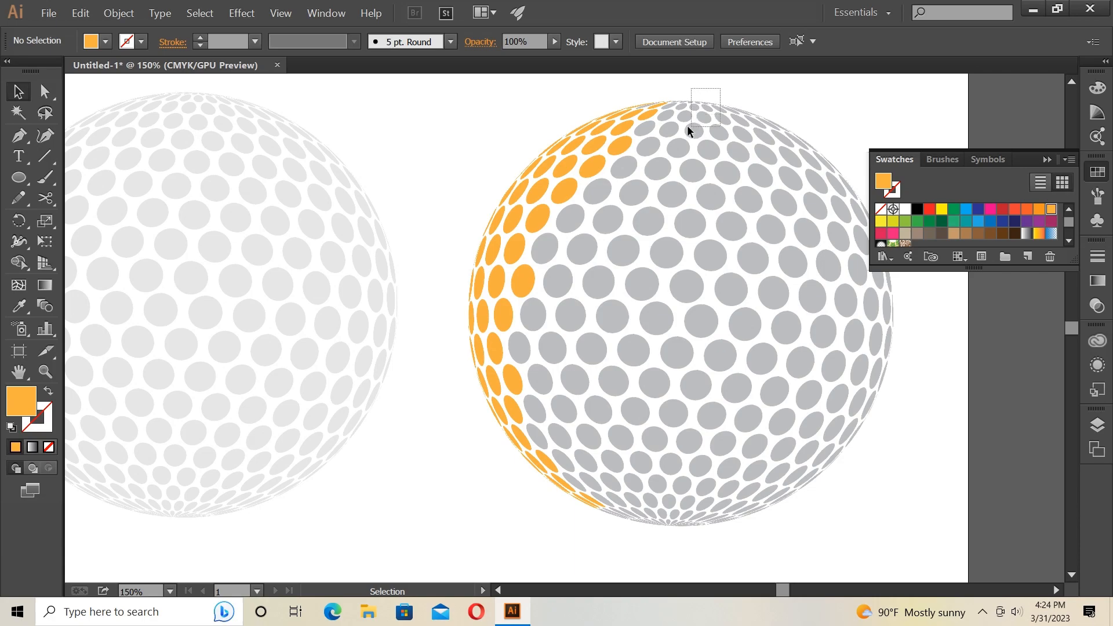
left_click_drag(675, 118, 669, 120)
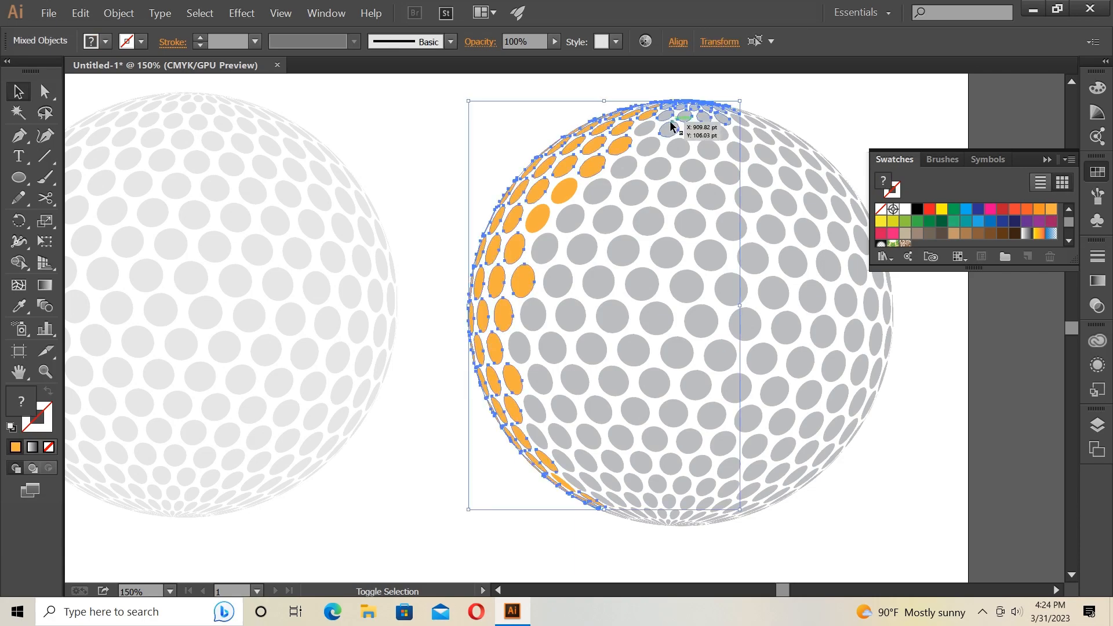
right_click(428, 146)
left_click(415, 141)
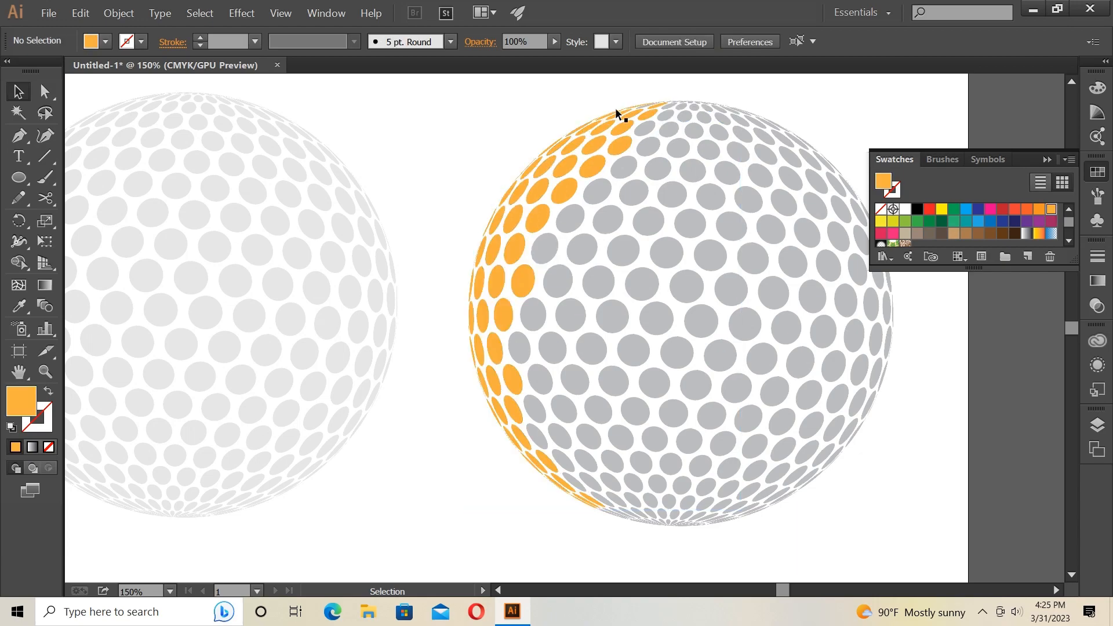
Step: Fill the missed dot on the sphere's upper rim with light orange and clear the selection
left_click(645, 106)
left_click(1051, 209)
left_click(842, 112)
Step: Select a second band of grey dots beside the light orange ones, from the sphere's top through its left middle to the lower left
left_click_drag(742, 87, 684, 115)
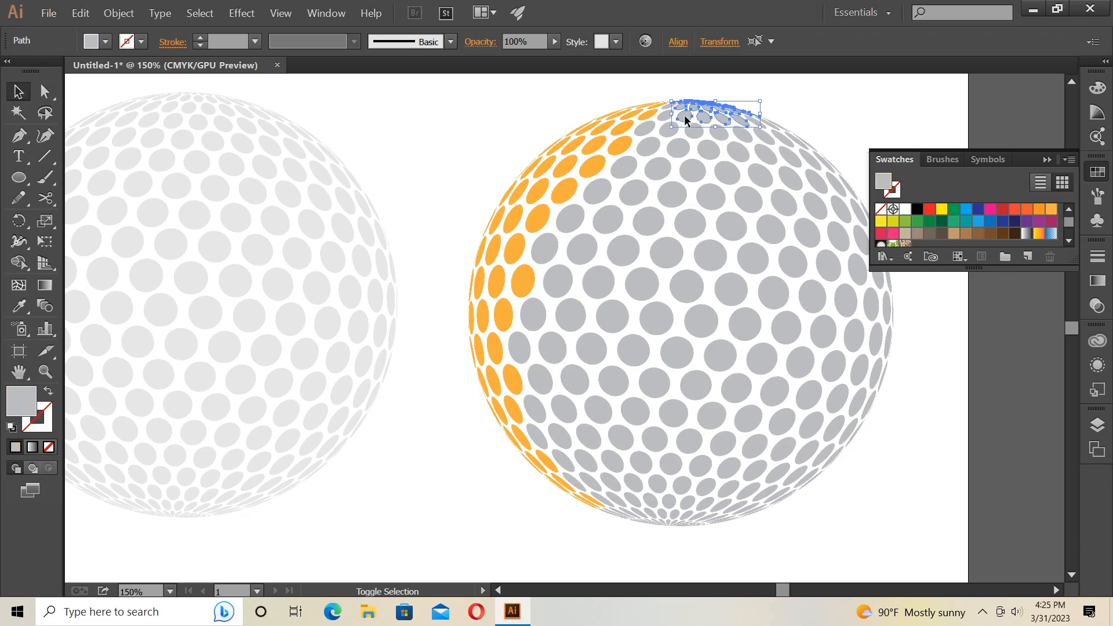
left_click_drag(675, 173, 650, 127)
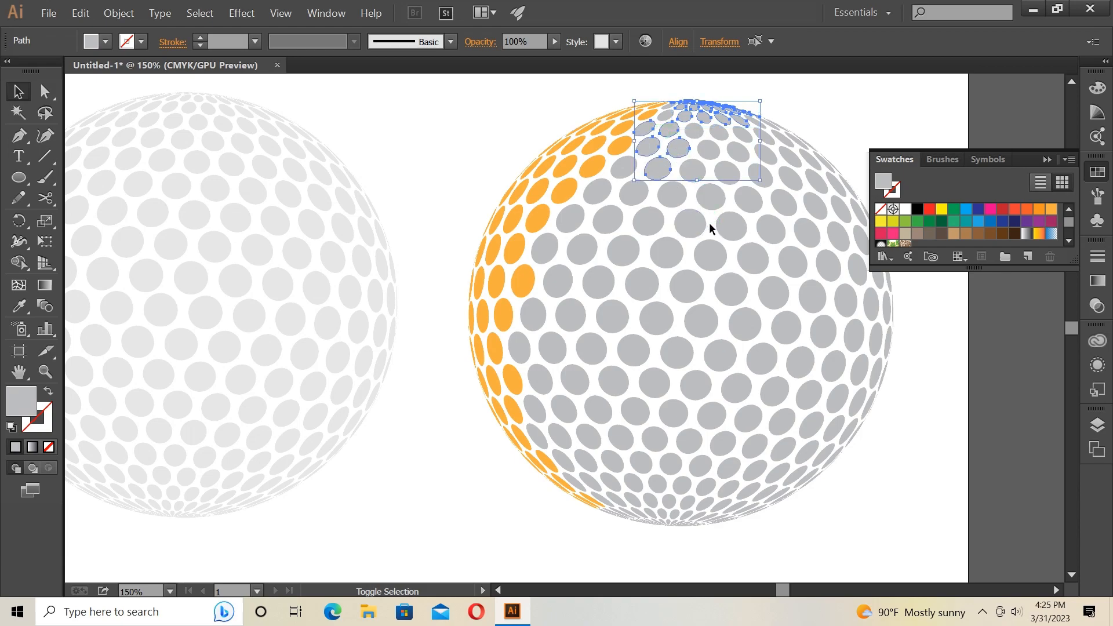
left_click_drag(711, 228, 702, 142)
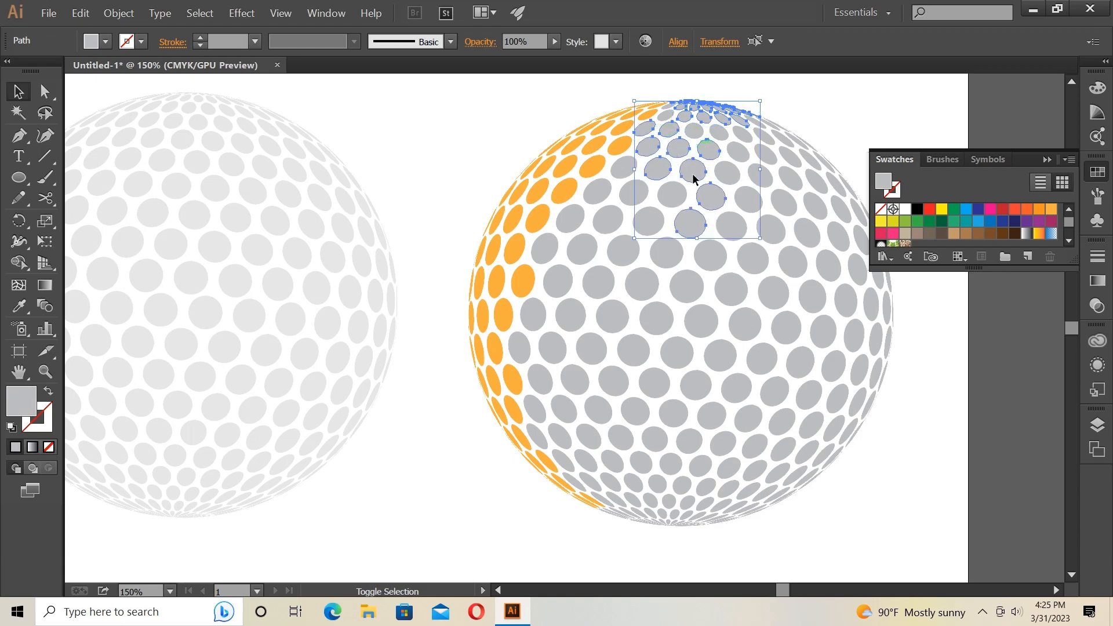
left_click_drag(560, 259, 626, 204)
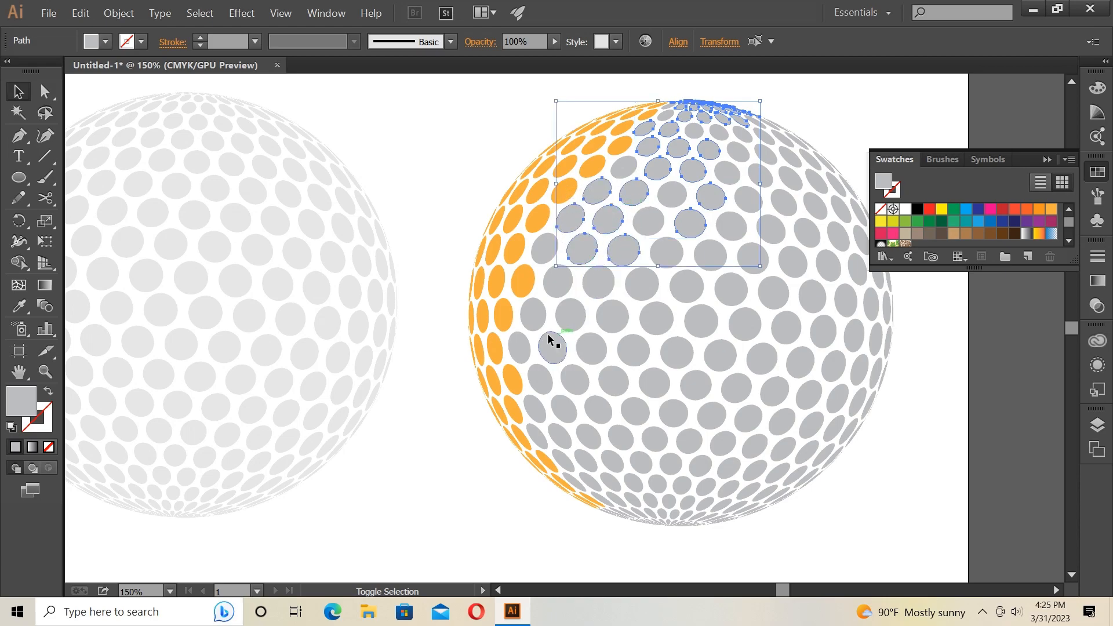
left_click_drag(533, 339, 582, 294)
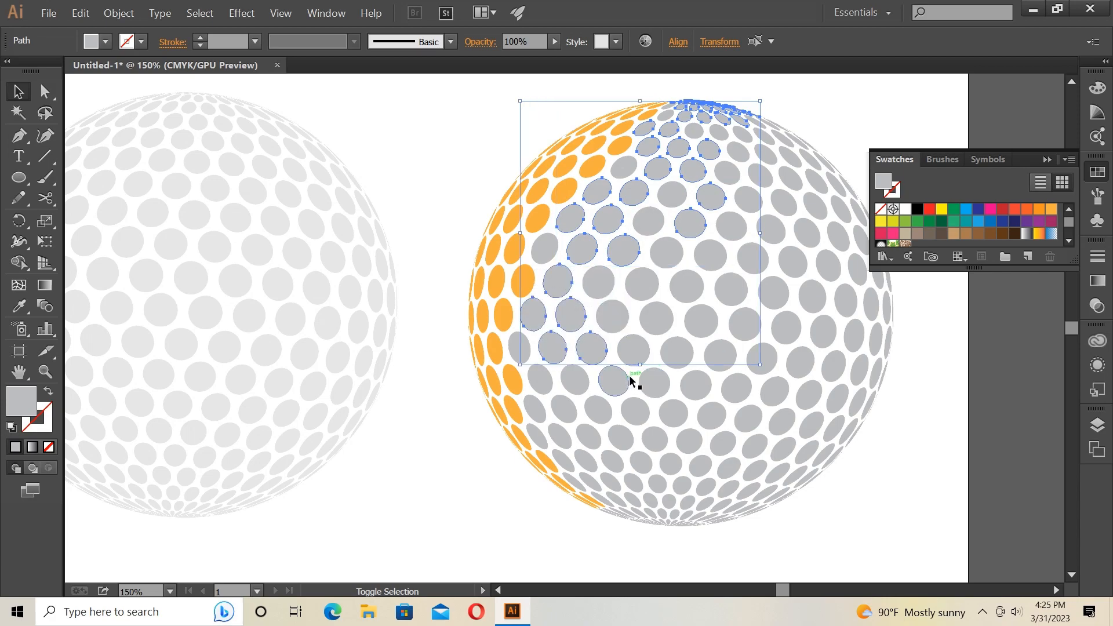
left_click_drag(631, 377, 612, 272)
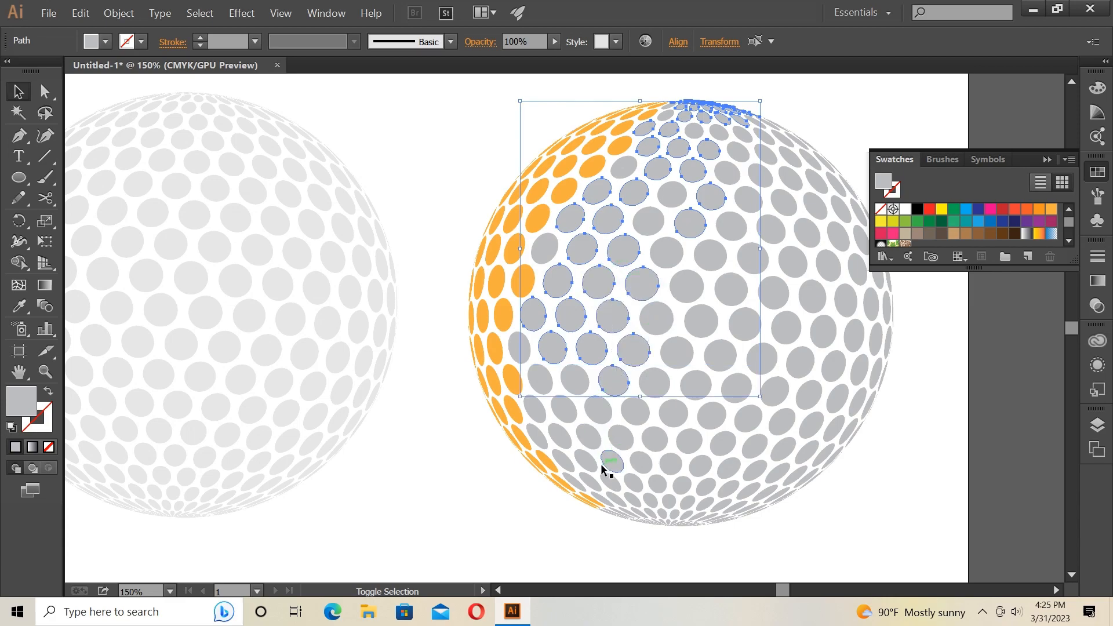
left_click_drag(600, 466, 568, 375)
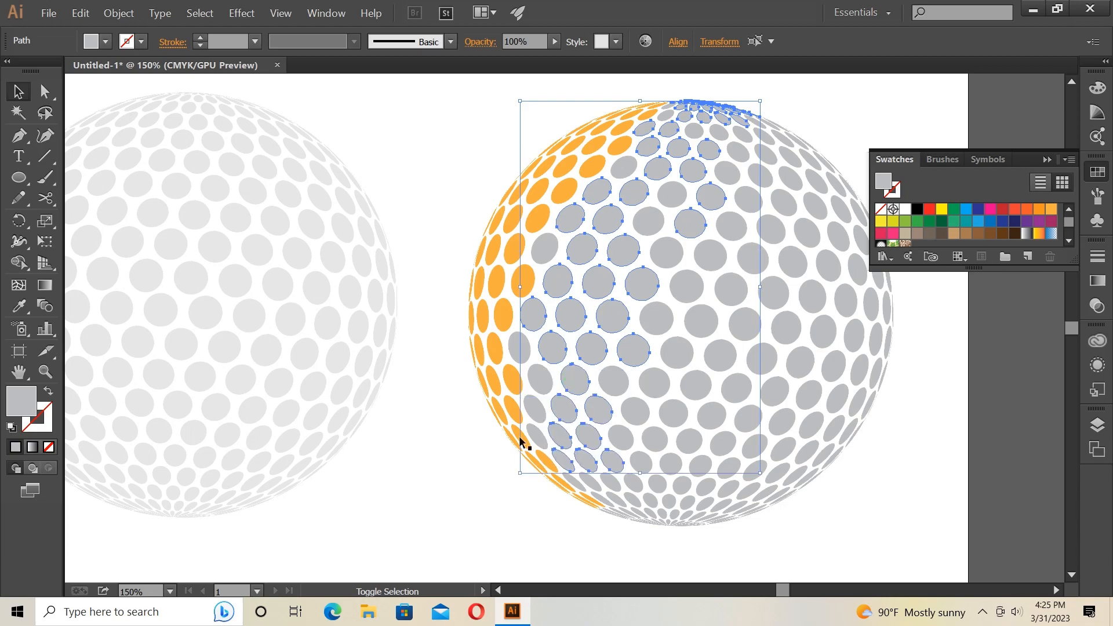
Step: Add the missed grey dots along the lower-left edge and near the bottom of the sphere to the band selection
left_click(542, 416, "shift")
left_click(539, 382, "shift")
left_click(536, 407, "shift")
left_click(579, 482, "shift")
left_click(609, 483, "shift")
left_click(618, 502, "shift")
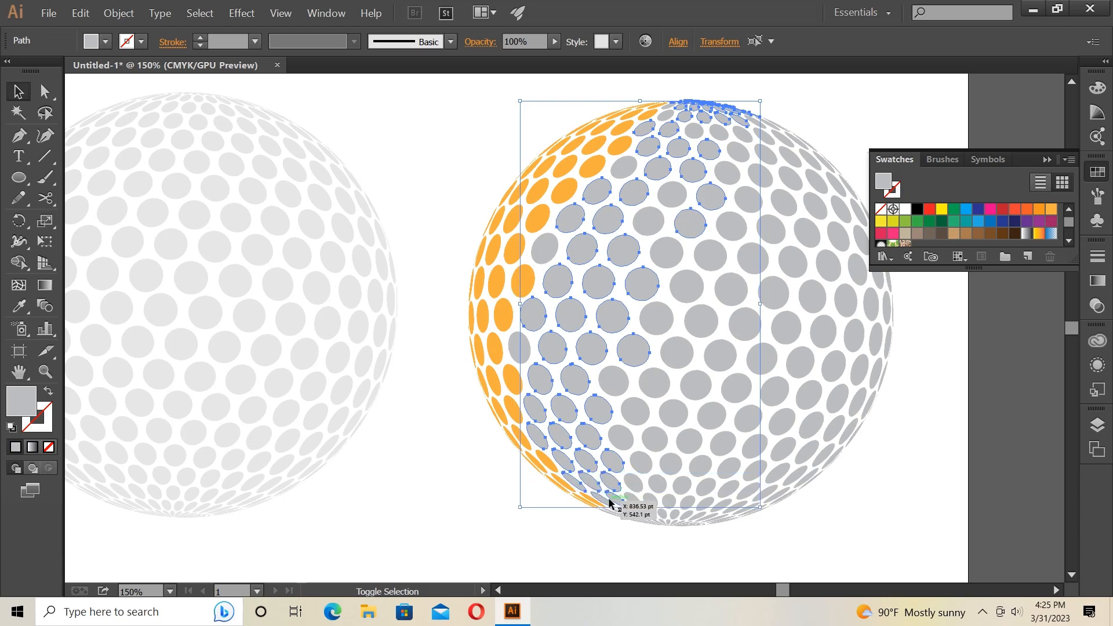
left_click(621, 510, "shift")
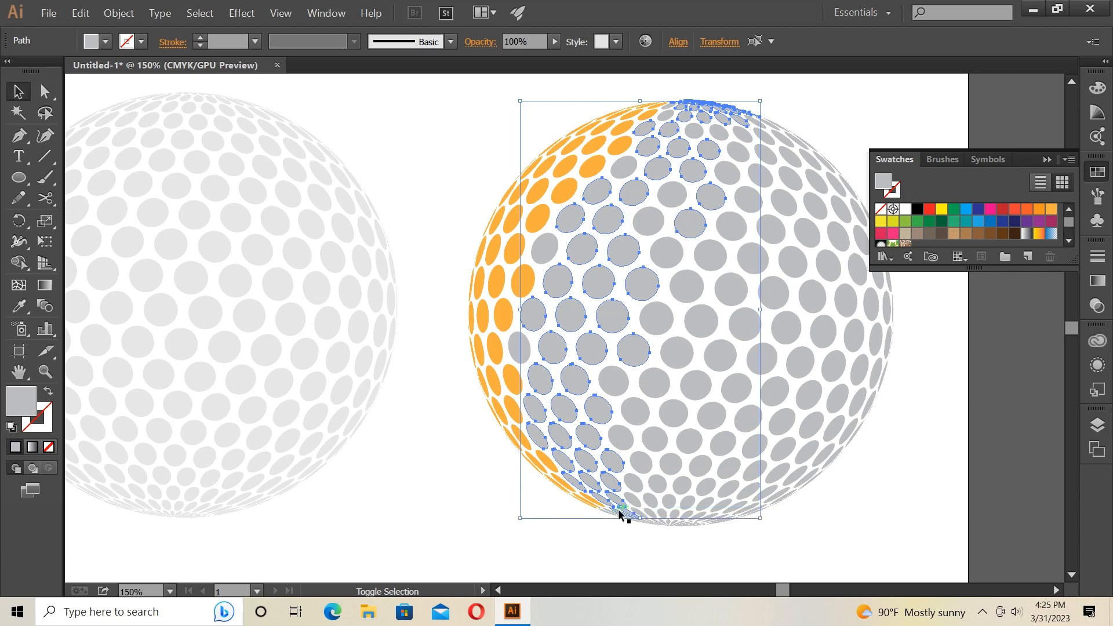
left_click(619, 511, "shift")
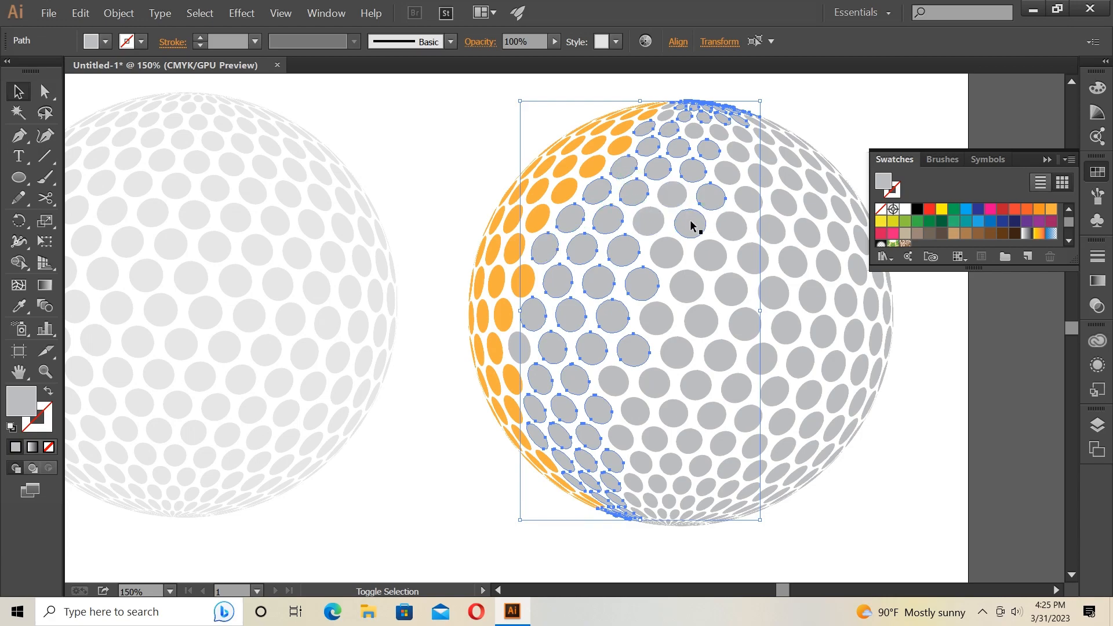
Step: Refine the second band's selection by adding missed dots along its edges and lower end and excluding stray dots
left_click(678, 197, "shift")
left_click(643, 224, "shift")
left_click(625, 434, "shift")
left_click(641, 464, "shift")
left_click(515, 351, "shift")
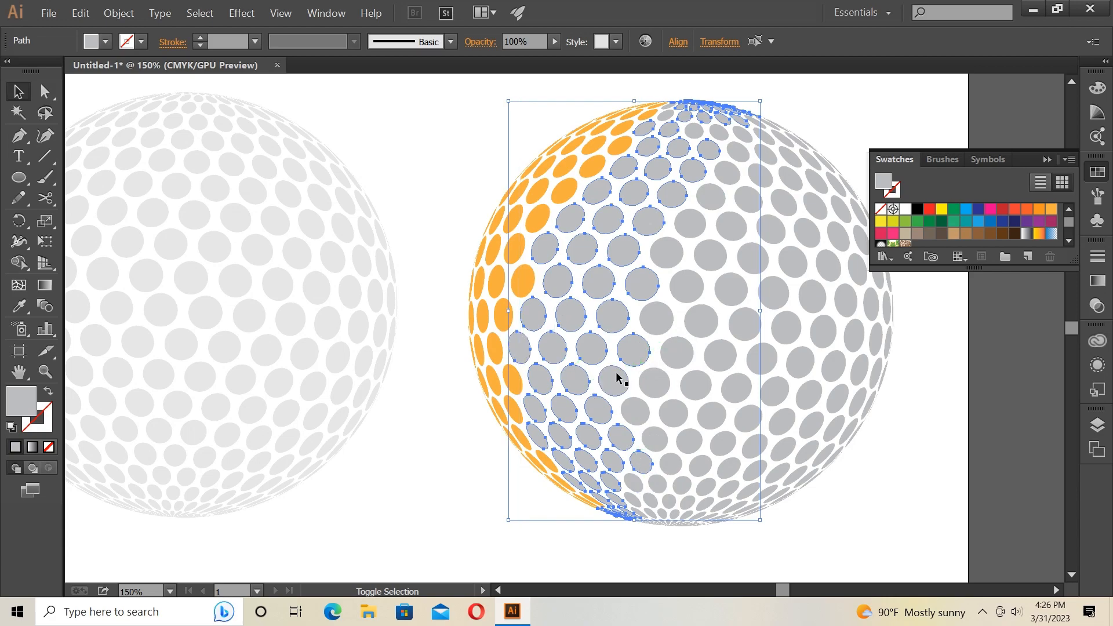
left_click(636, 480, "shift")
left_click(632, 500, "shift")
left_click(639, 510, "shift")
Step: Fill the selected second band of dots with the red-orange swatch
left_click(1027, 210)
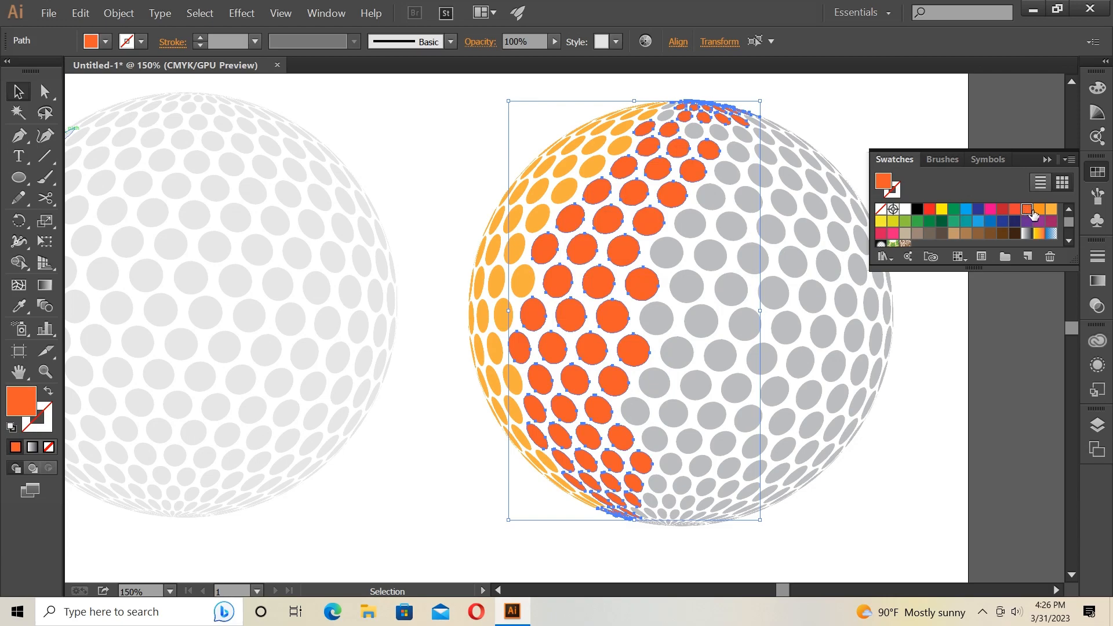
left_click(1039, 209)
left_click(1027, 211)
left_click(692, 131, "shift")
left_click(693, 131, "shift")
left_click(692, 131, "shift")
left_click(1027, 209)
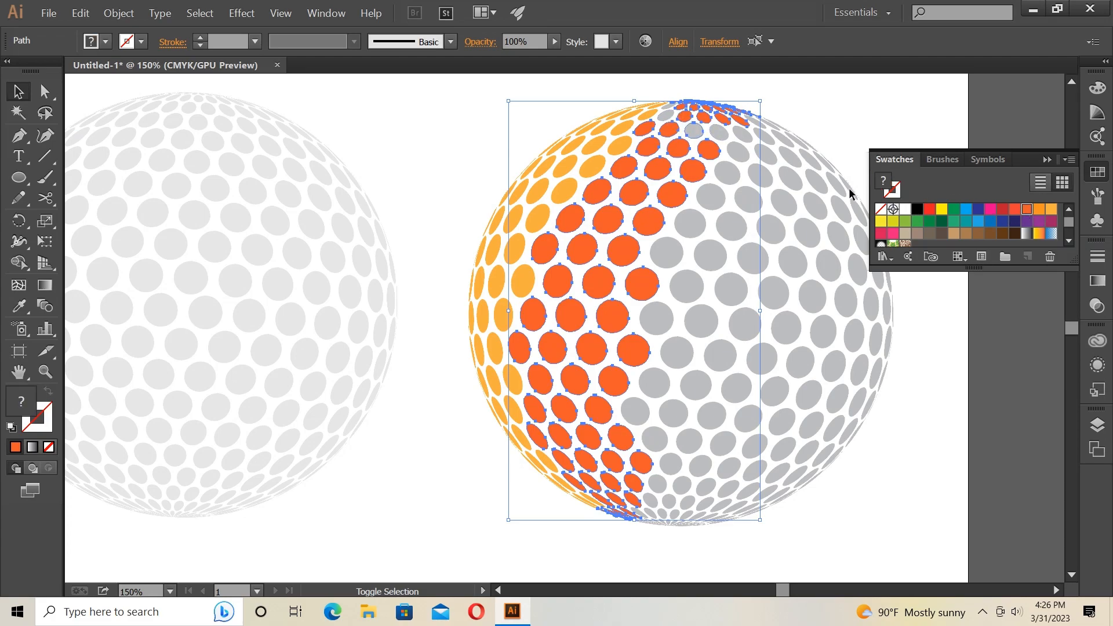
left_click(818, 105)
Step: Fill the two missed grey dots inside the band near the sphere's top with the red-orange swatch
left_click(694, 129)
left_click(1015, 211)
left_click(1027, 209)
left_click(665, 116)
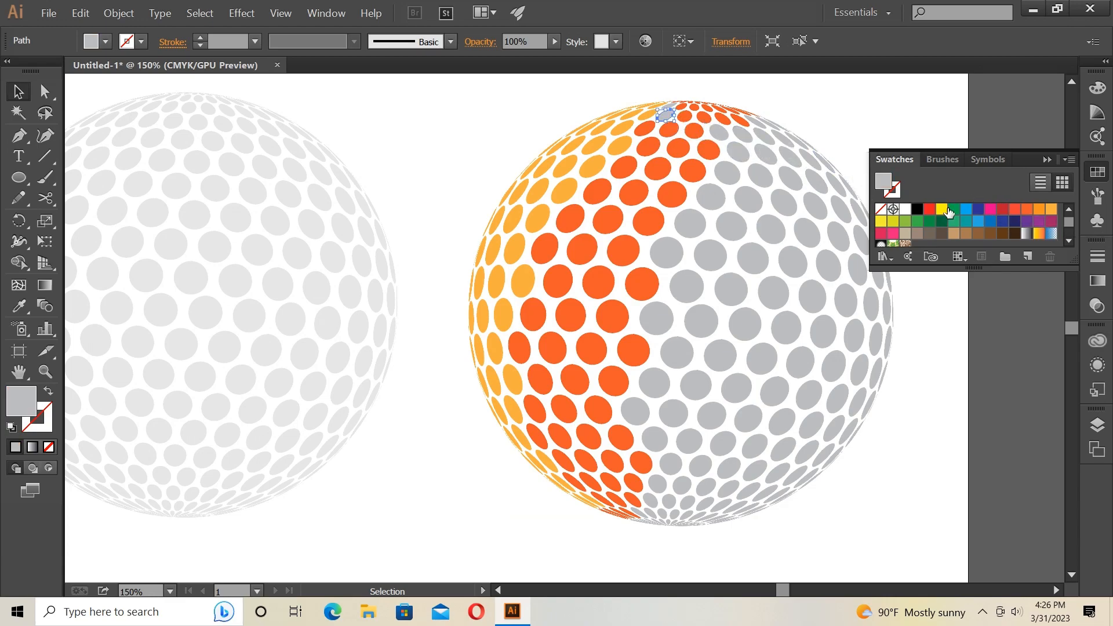
left_click(1026, 210)
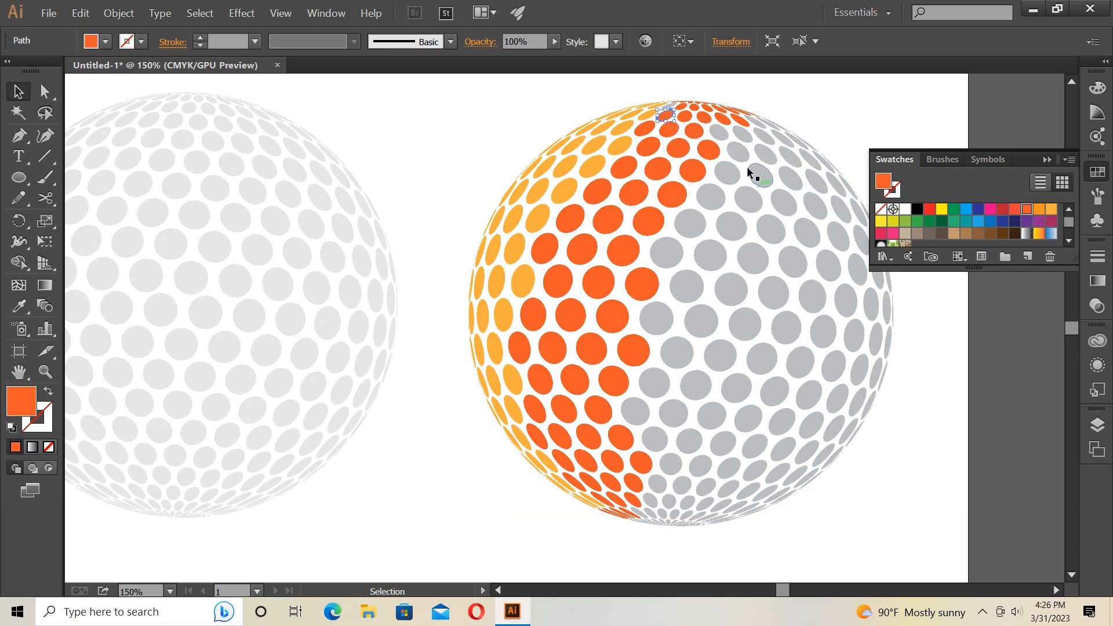
Step: Fill the missed dots at the very top and bottom ends of the second band with red-orange
left_click(669, 106)
left_click(1024, 210)
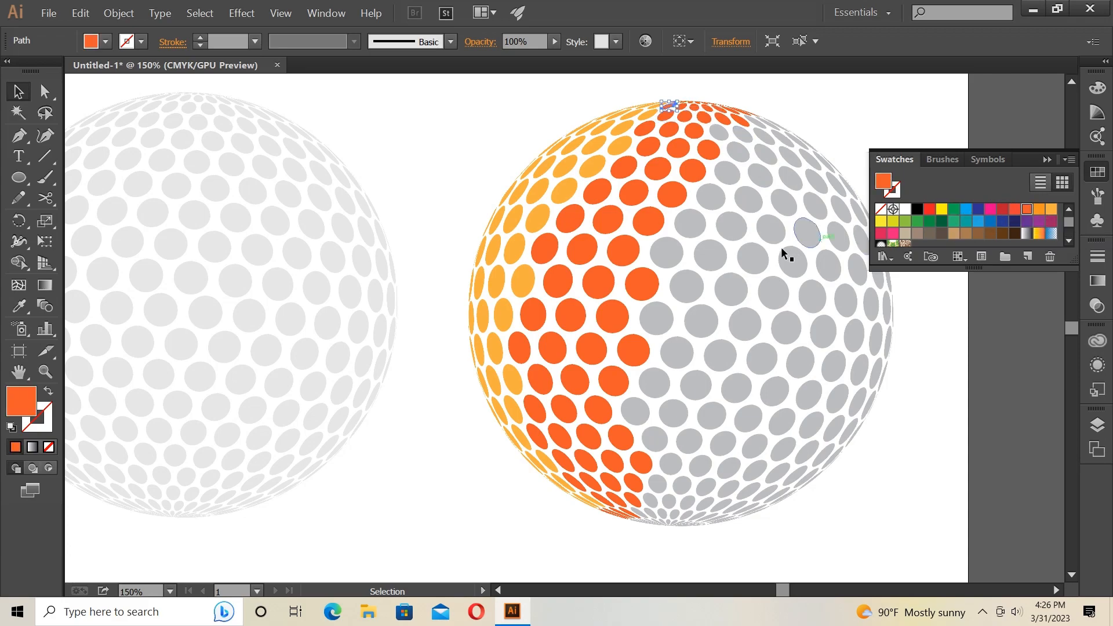
left_click(639, 511)
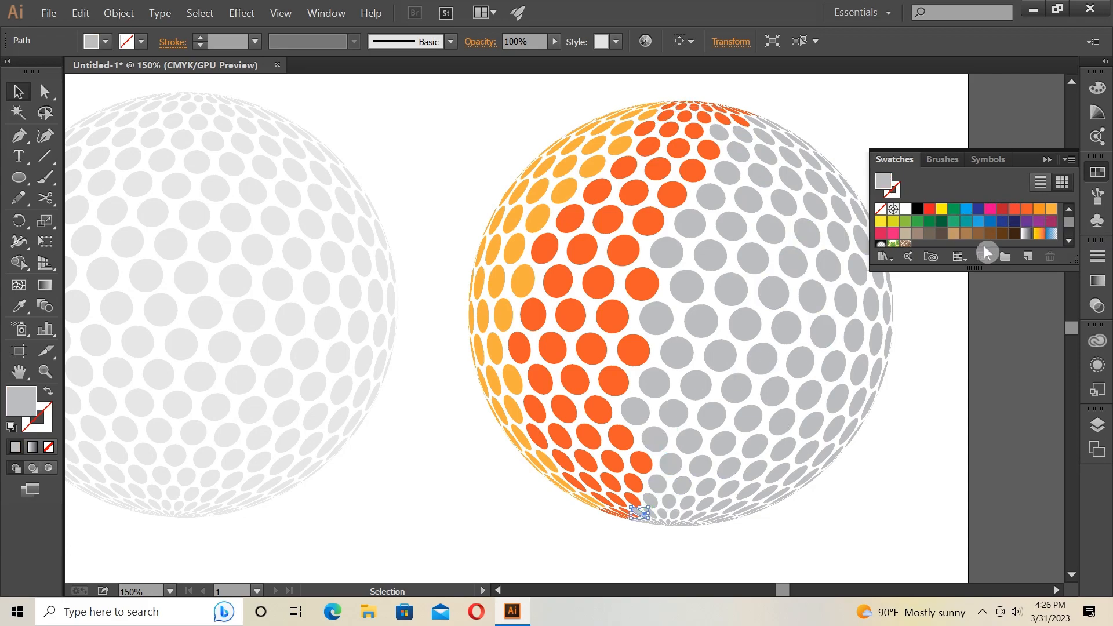
left_click(1023, 210)
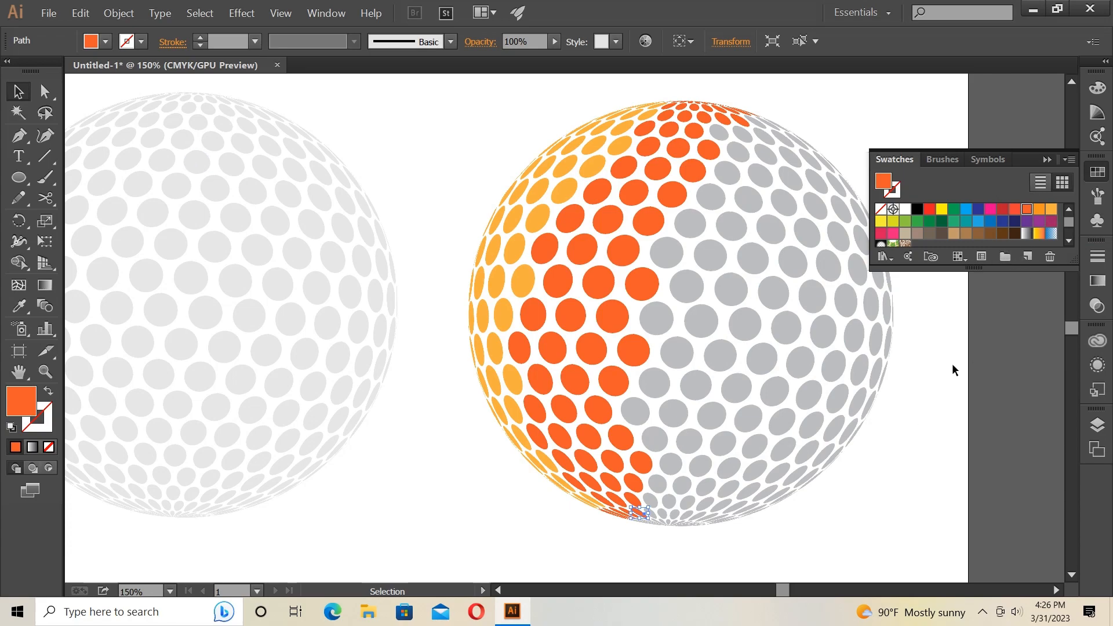
Step: Start a third band selection with the grey dots along the upper-right rim and beside the red-orange band's upper end
left_click_drag(781, 591, 786, 591)
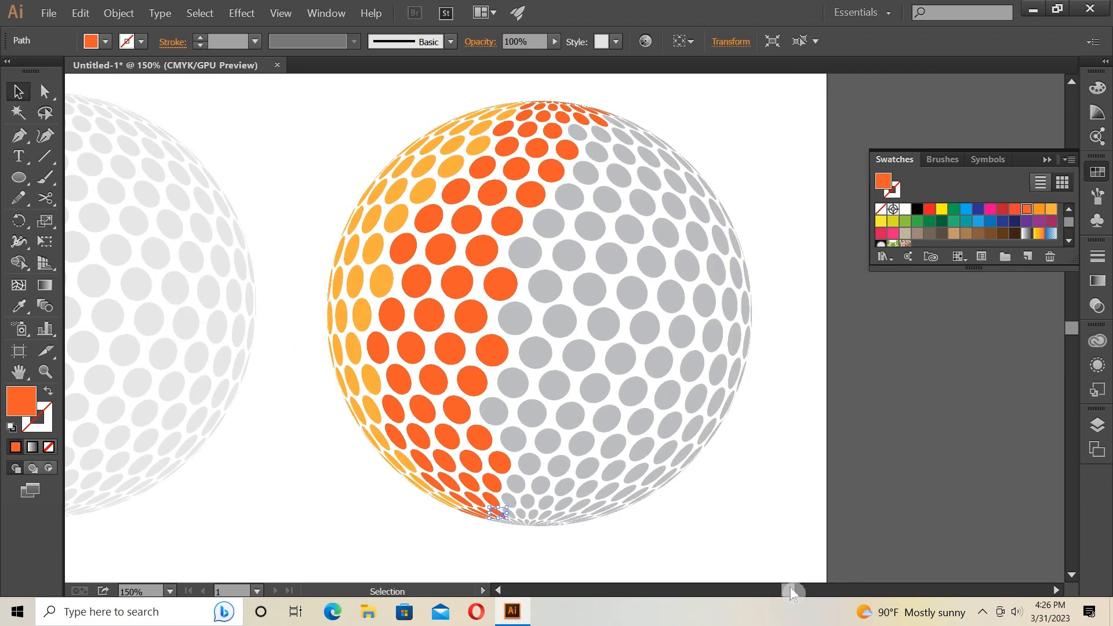
left_click(791, 96)
left_click_drag(650, 100, 615, 141)
left_click(591, 149, "shift")
left_click(583, 176, "shift")
left_click(577, 133, "shift")
left_click(618, 174, "shift")
Step: Extend the third band selection with the grey dots beside the red-orange band, from the upper part down past the sphere's middle
left_click_drag(546, 250, 596, 202)
left_click_drag(537, 314, 538, 255)
left_click(510, 316, "shift")
left_click(527, 355, "shift")
left_click(513, 383, "shift")
left_click(494, 412, "shift")
left_click(515, 439, "shift")
left_click(532, 413, "shift")
left_click(557, 385, "shift")
left_click(569, 353, "shift")
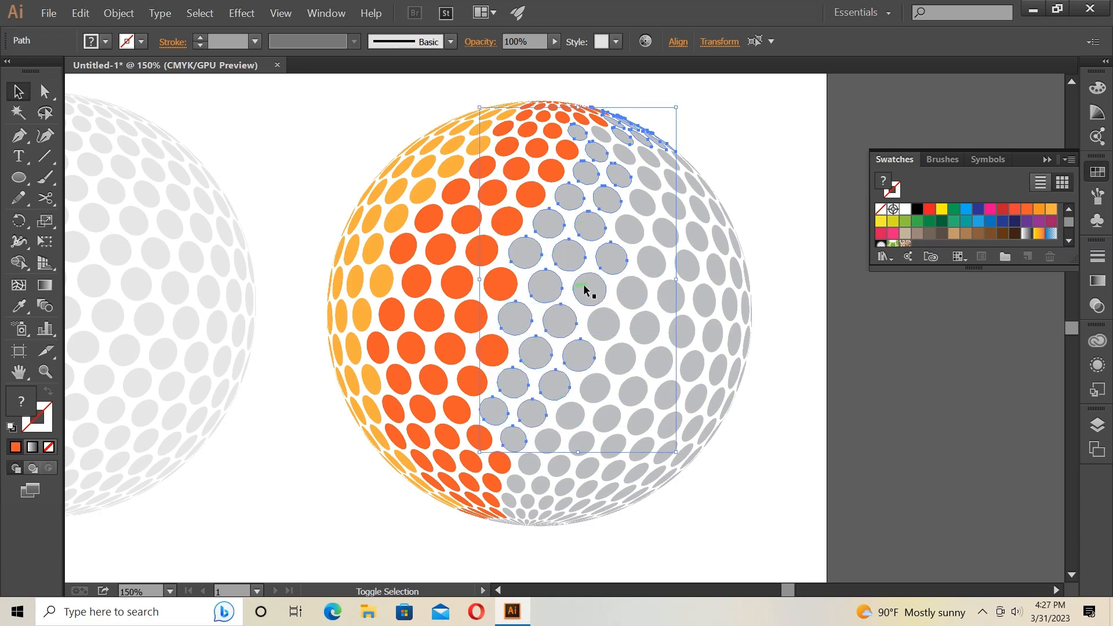
Step: Continue the third band selection with the grey dots beside the red-orange band down to the sphere's bottom end
left_click(545, 440, "shift")
left_click(530, 464, "shift")
left_click(515, 483, "shift")
left_click(534, 486, "shift")
left_click(513, 503, "shift")
left_click(510, 513, "shift")
left_click(520, 521, "shift")
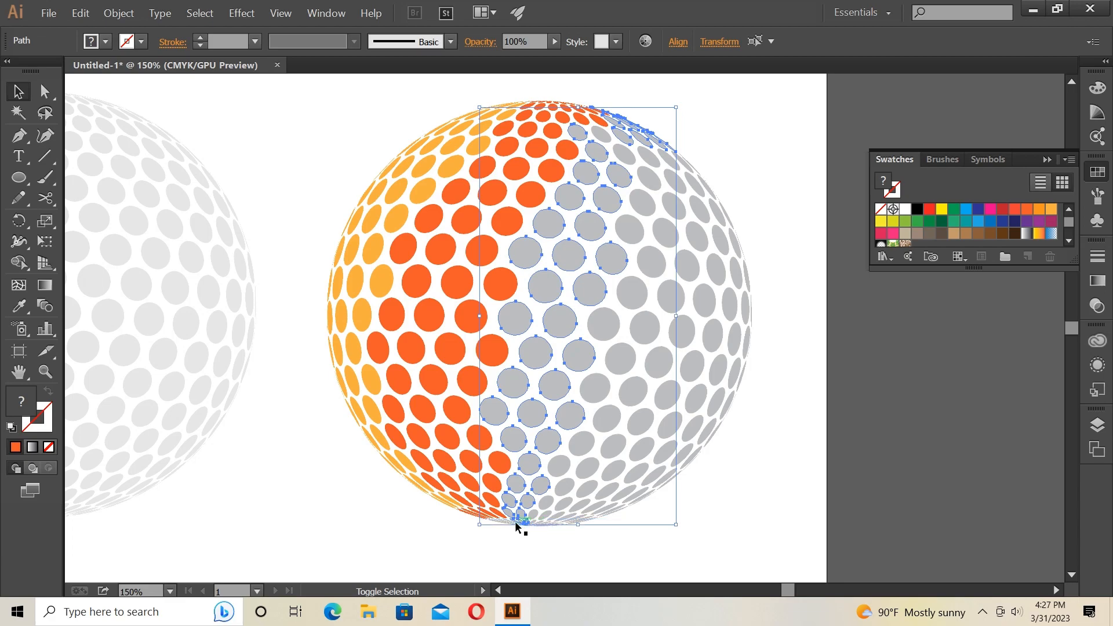
left_click(559, 464, "shift")
left_click(545, 502, "shift")
Step: Add the missed grey dots along the third band's outer edge and fill the whole band selection with the dark red swatch
left_click(624, 154, "shift")
left_click(629, 228, "shift")
left_click(592, 327, "shift")
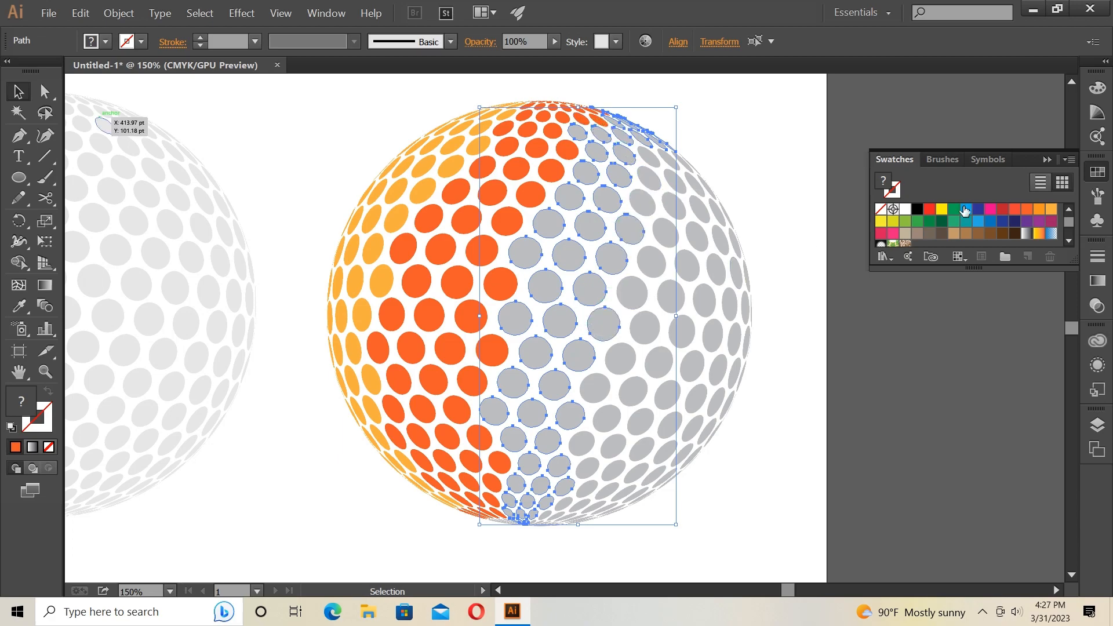
left_click(1002, 210)
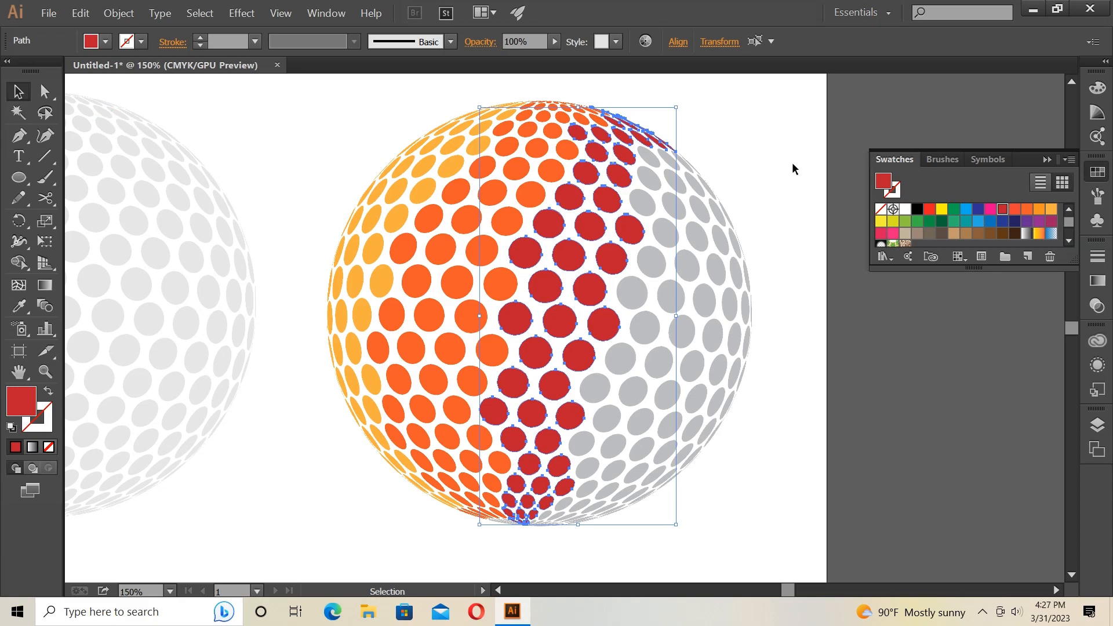
left_click(781, 152)
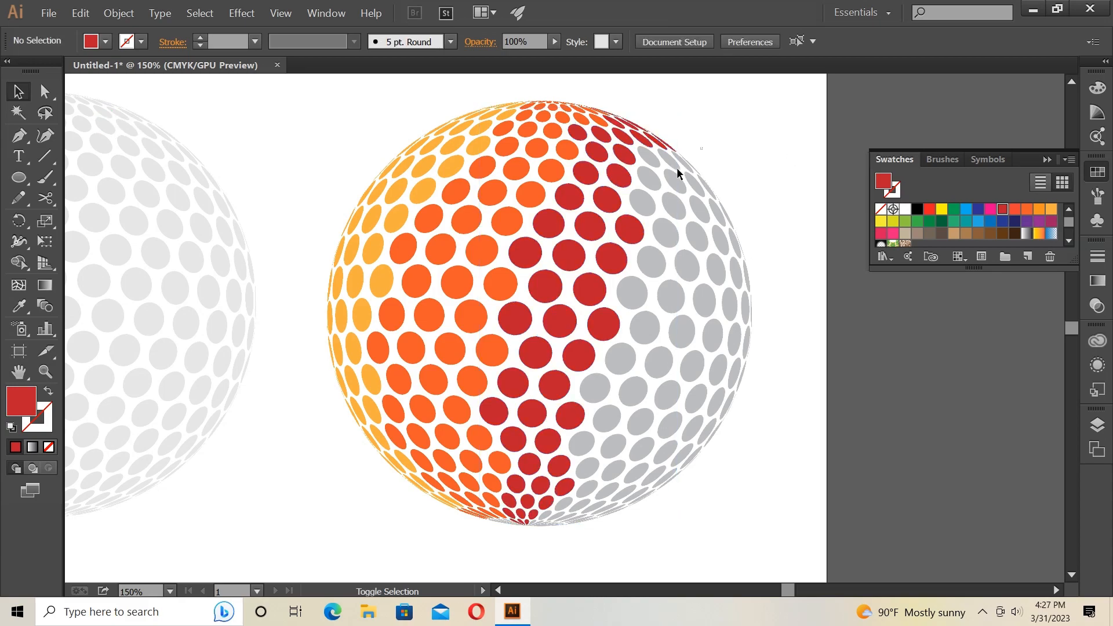
Step: Start a fourth band selection with the grey dots along the upper-right rim and beside the dark red band's upper half
left_click_drag(650, 181, 650, 182)
left_click(647, 208, "shift")
left_click(671, 232, "shift")
left_click(656, 263, "shift")
left_click(686, 265, "shift")
left_click(669, 296, "shift")
left_click(673, 205, "shift")
left_click(695, 236, "shift")
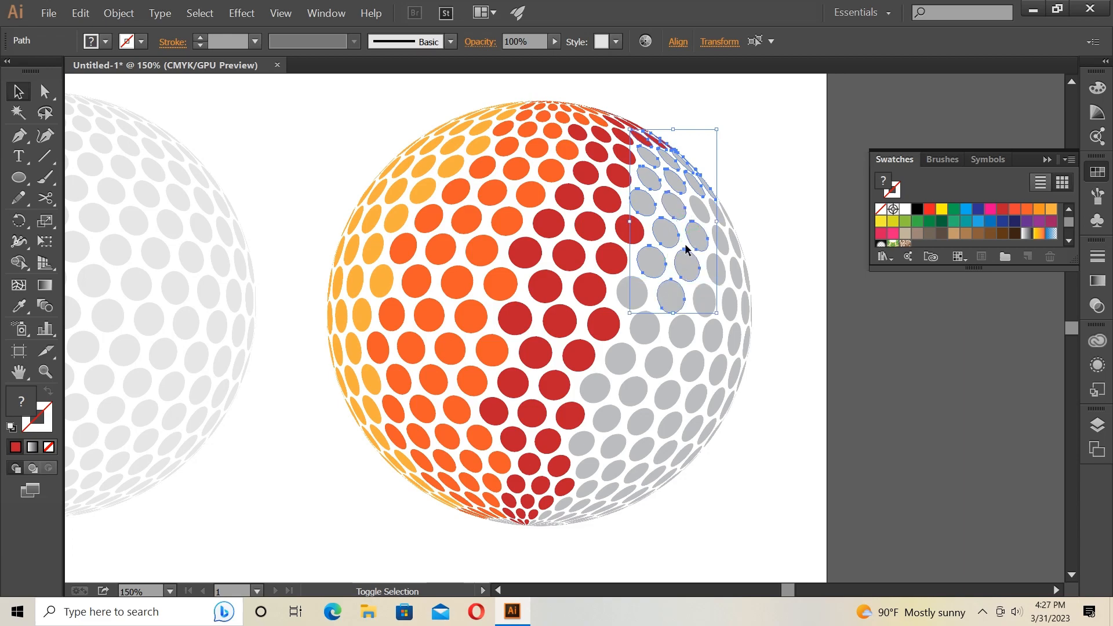
Step: Extend the fourth band selection with two grey dots per row beside the dark red band through the sphere's lower half
left_click(644, 328, "shift")
left_click(679, 331, "shift")
left_click(659, 361, "shift")
left_click(620, 357, "shift")
left_click(595, 388, "shift")
left_click(633, 393, "shift")
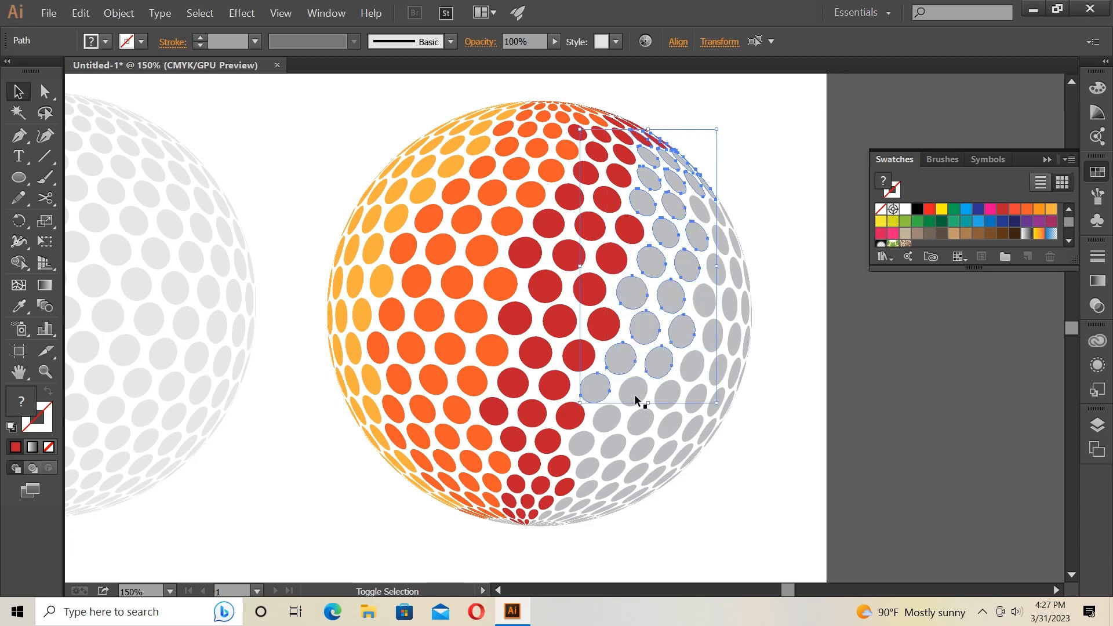
left_click(607, 417, "shift")
left_click(640, 421, "shift")
left_click(580, 442, "shift")
left_click(613, 445, "shift")
Step: Complete the fourth band selection down to the sphere's bottom end and fill it with the plum magenta swatch
left_click(581, 461, "shift")
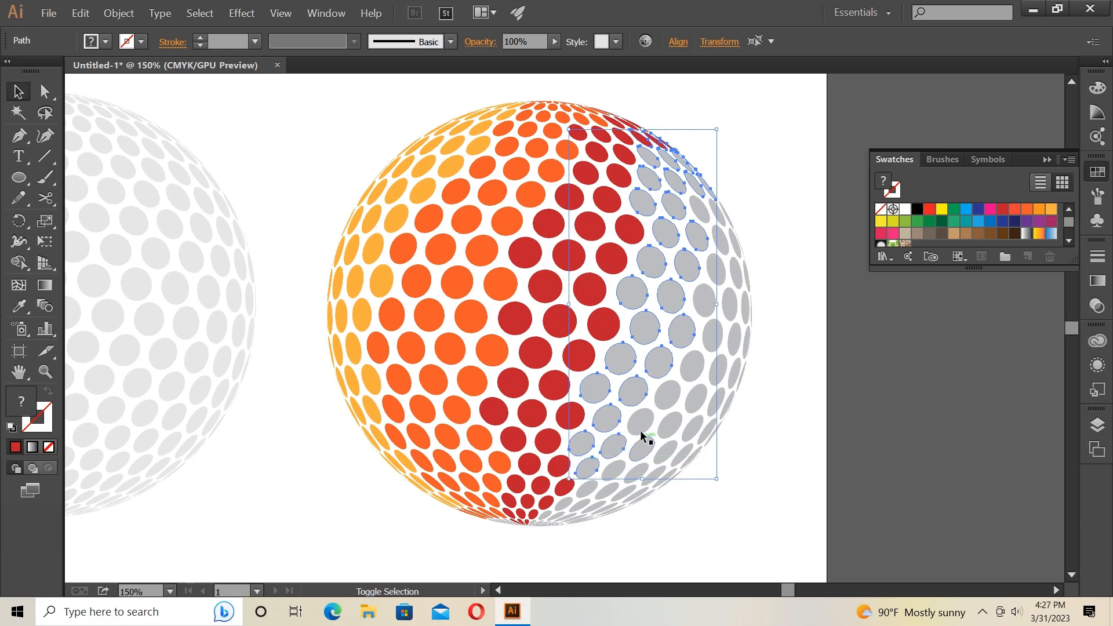
left_click(661, 399, "shift")
left_click(612, 467, "shift")
left_click(590, 483, "shift")
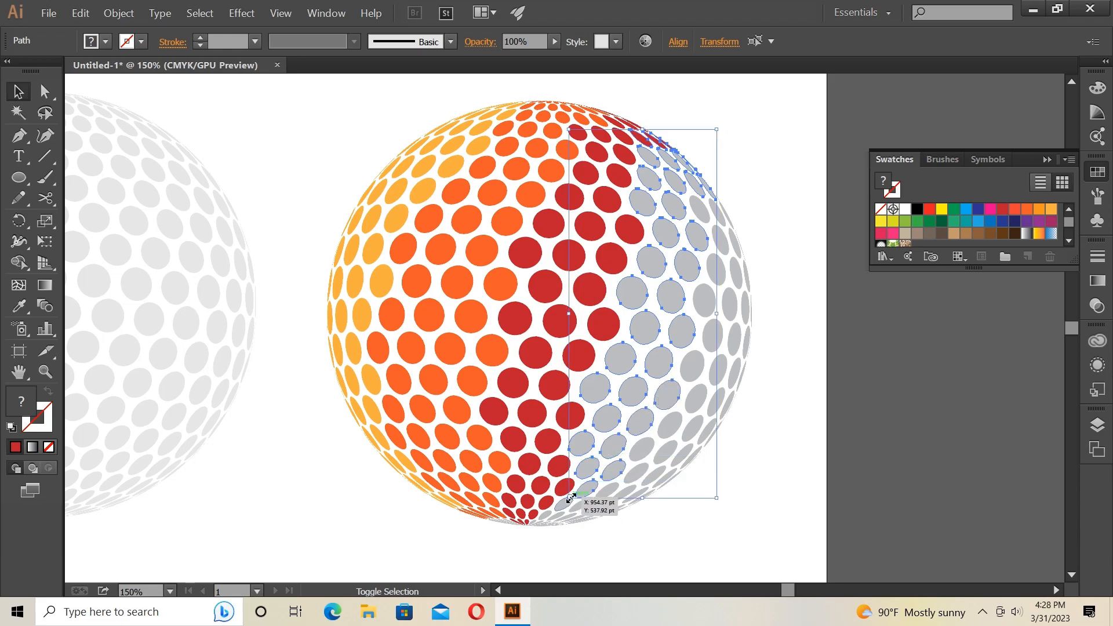
left_click(558, 506, "shift")
left_click(547, 518, "shift")
left_click(548, 523, "shift")
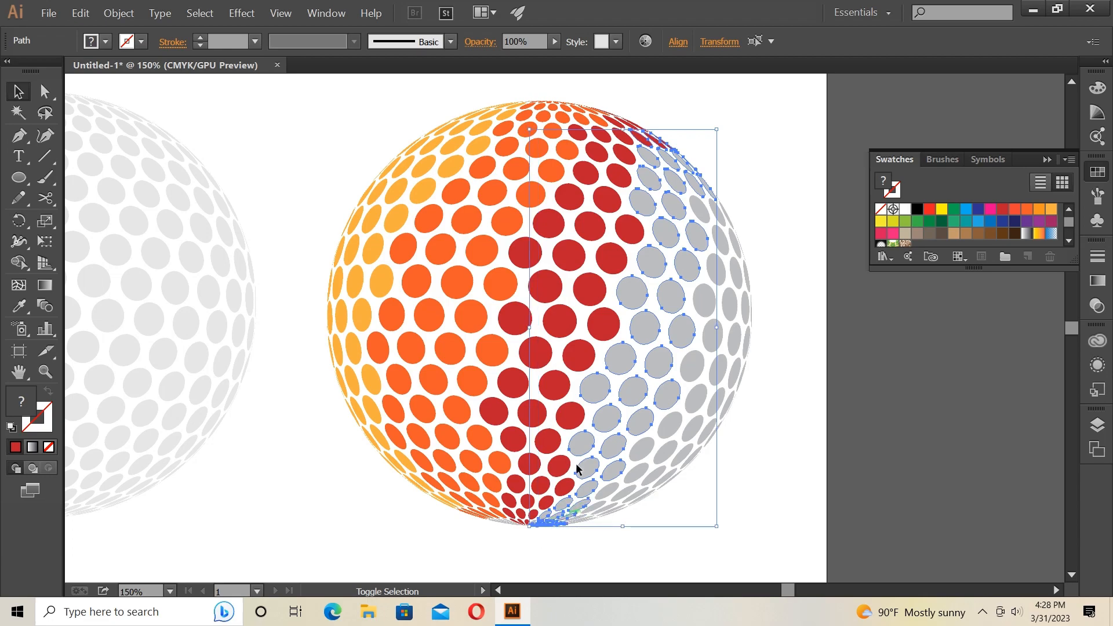
left_click(679, 334, "shift")
left_click(1051, 221)
Step: Start a fifth band selection with the grey dots beside the magenta band's upper and middle part
left_click_drag(755, 187, 706, 214)
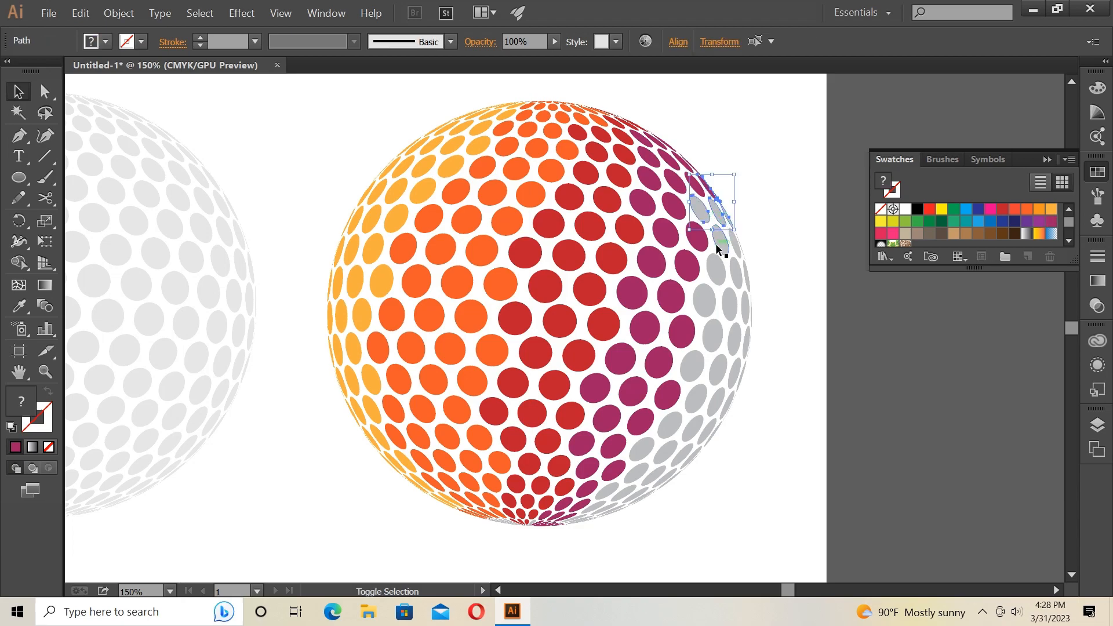
left_click(683, 372, "shift")
left_click(686, 398, "shift")
left_click(670, 432, "shift")
left_click(719, 367, "shift")
left_click(728, 307, "shift")
Step: Complete the fifth band selection along the magenta band's lower edge and fill it with the violet swatch
left_click(640, 448, "shift")
left_click(665, 450, "shift")
left_click(637, 472, "shift")
left_click(617, 492, "shift")
left_click(622, 495, "shift")
left_click(597, 504, "shift")
left_click(602, 507, "shift")
left_click(589, 515, "shift")
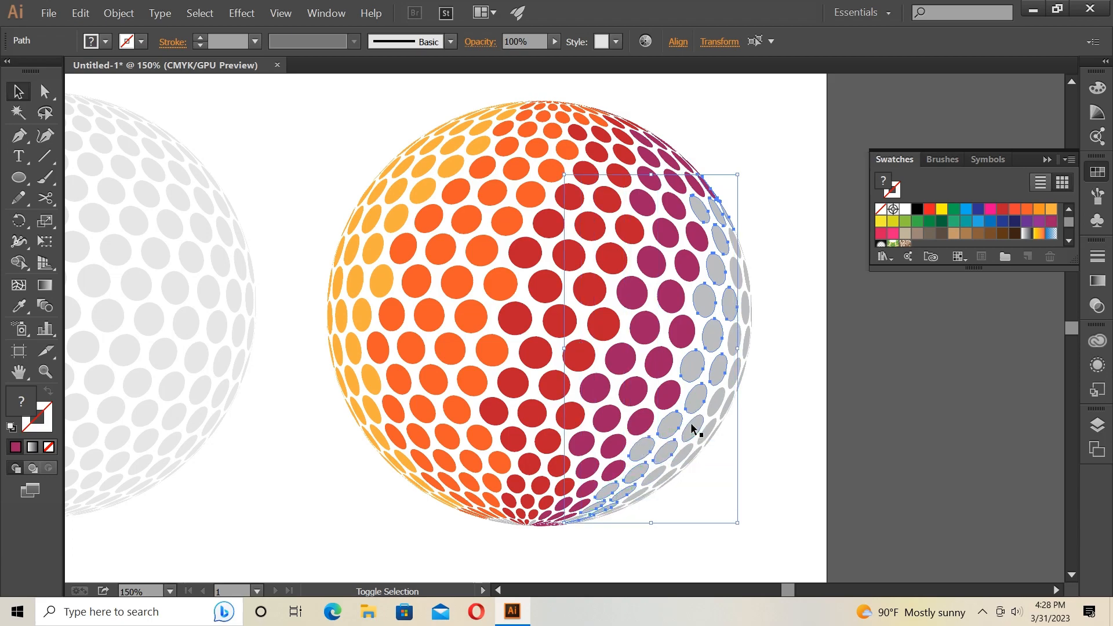
left_click(1026, 223)
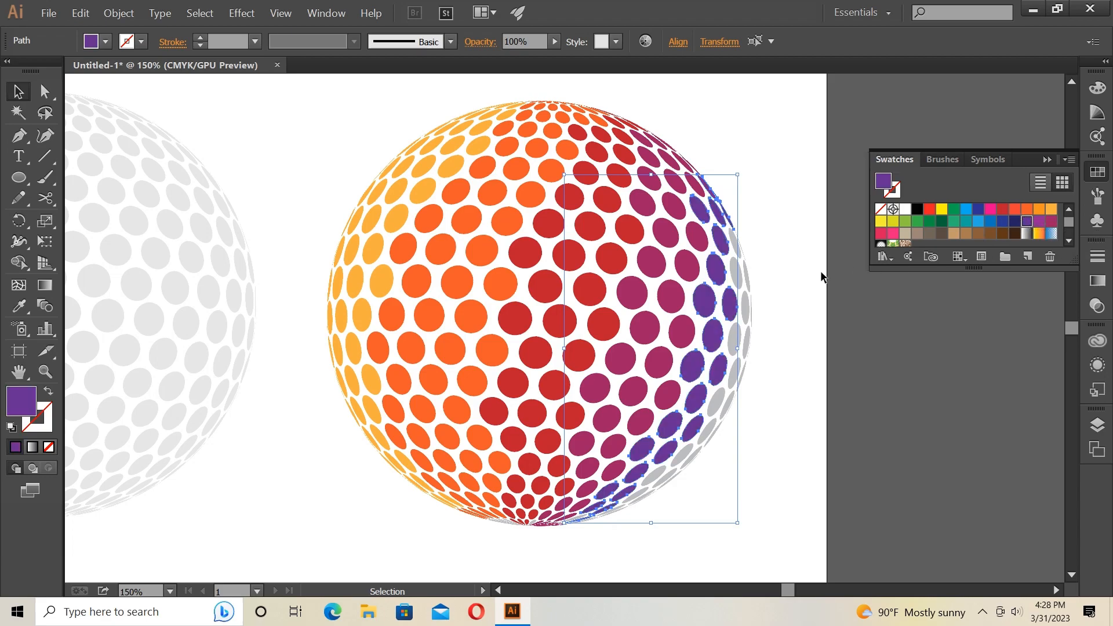
Step: Select the remaining grey rim dots beside the violet band, from its upper end down to the lower right of the sphere
left_click(742, 241)
left_click(734, 242)
left_click(736, 272, "shift")
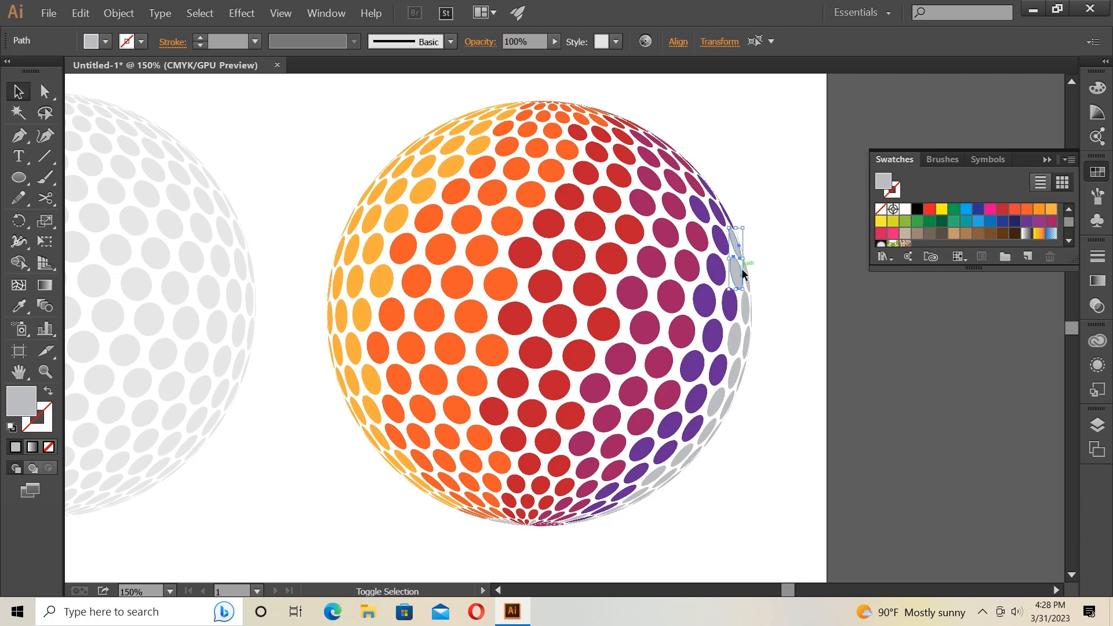
left_click(733, 341, "shift")
left_click(747, 343, "shift")
left_click(737, 371, "shift")
left_click(742, 377, "shift")
left_click(718, 400, "shift")
left_click(710, 431, "shift")
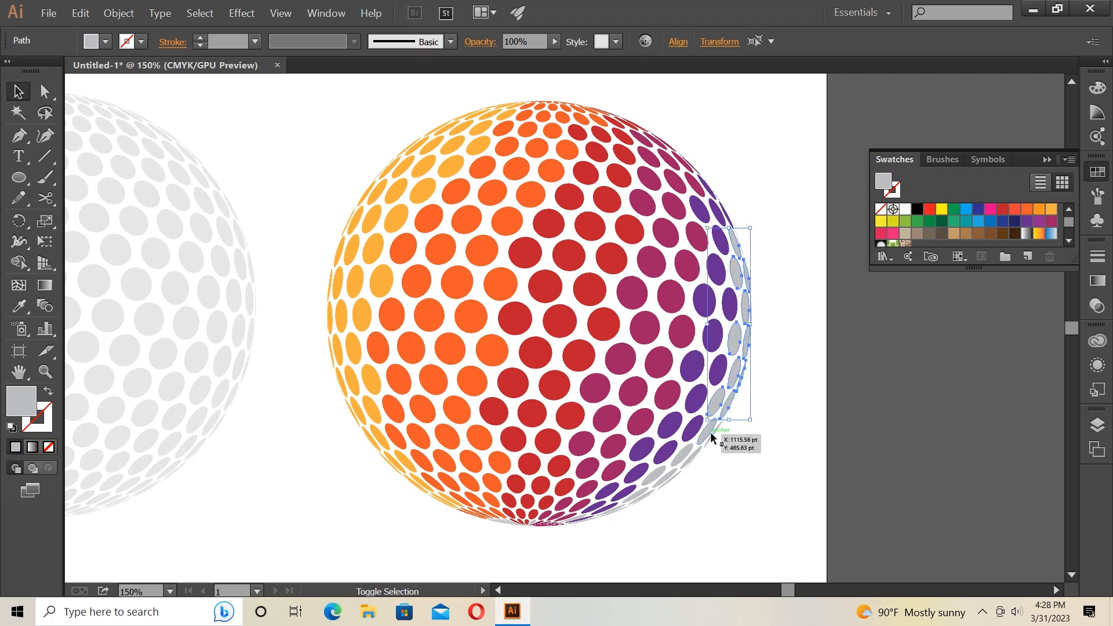
Step: Add the remaining grey dots along the lower-right rim to the selection and fill them all with CMYK Blue
left_click(687, 444, "shift")
left_click(677, 457, "shift")
left_click(652, 471, "shift")
left_click(645, 489, "shift")
left_click(637, 496, "shift")
left_click(631, 505, "shift")
left_click(604, 516, "shift")
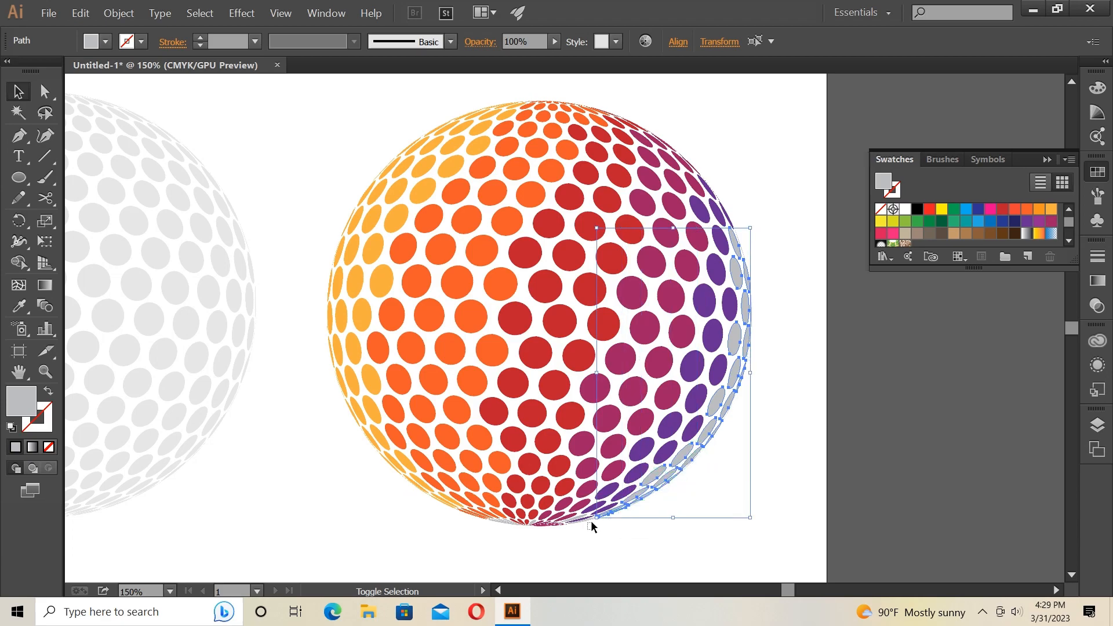
left_click(592, 518, "shift")
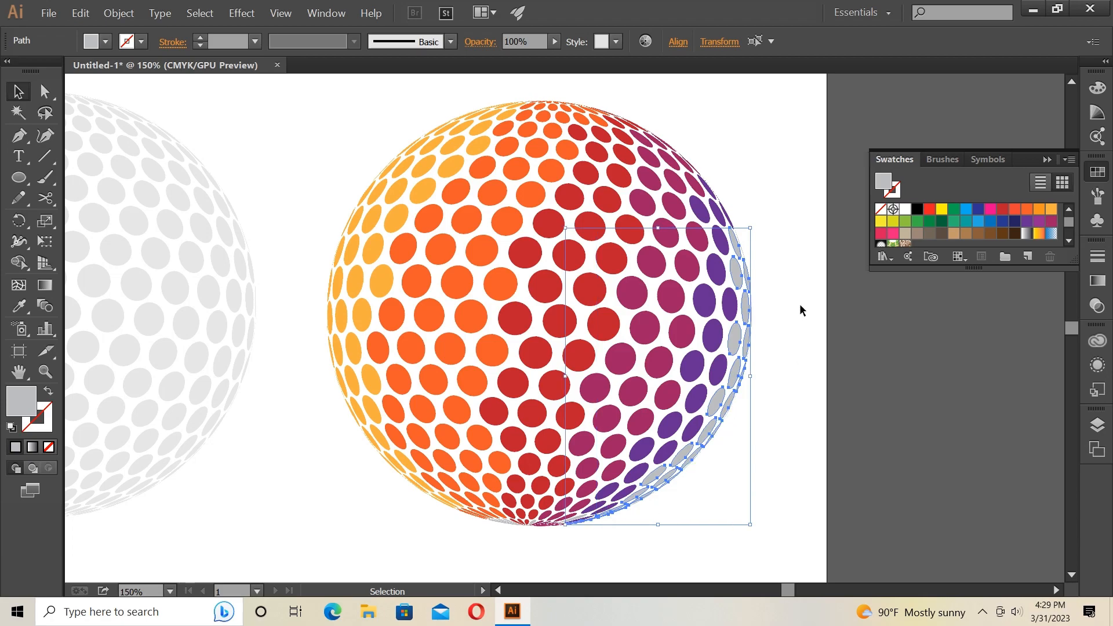
left_click(977, 209)
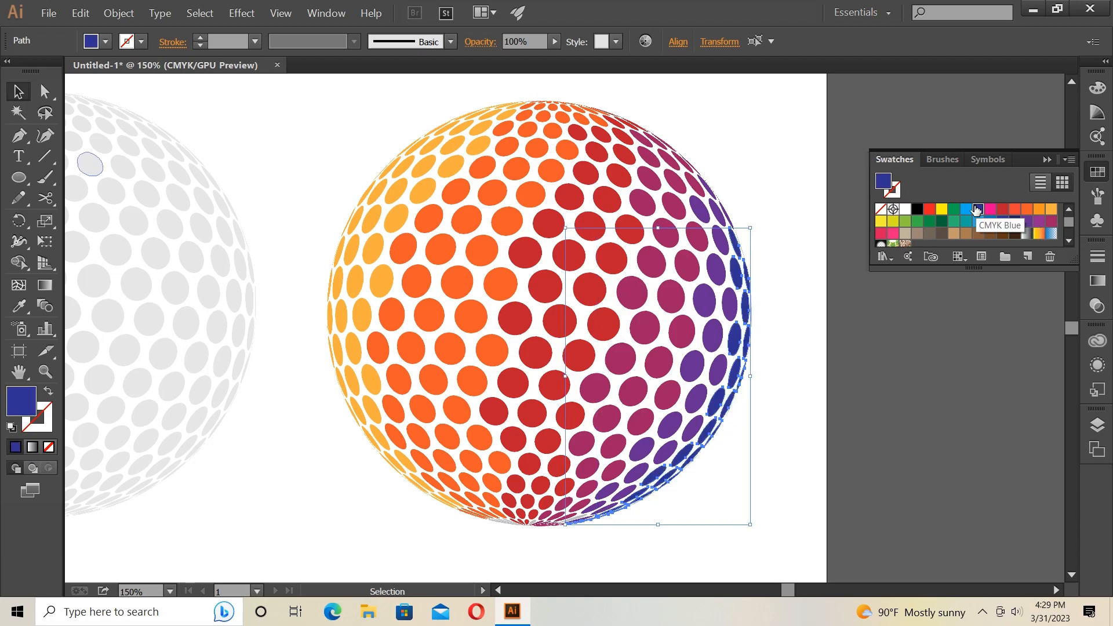
left_click(767, 137)
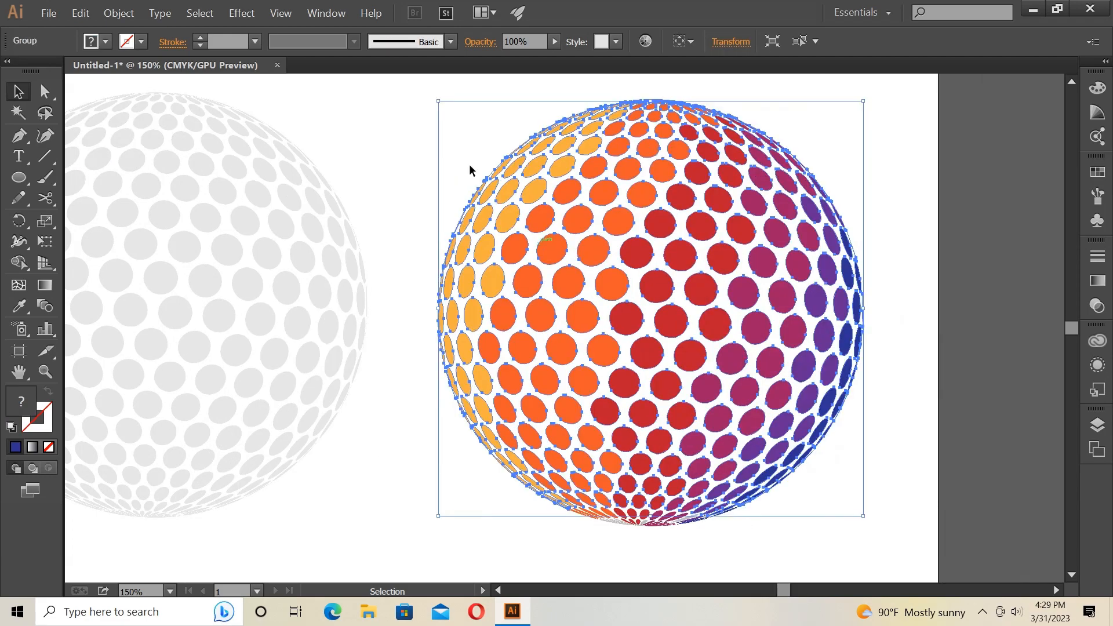
Step: Select all dots of the coloured sphere and group them
left_click_drag(388, 106, 860, 558)
right_click(642, 251)
left_click(684, 307)
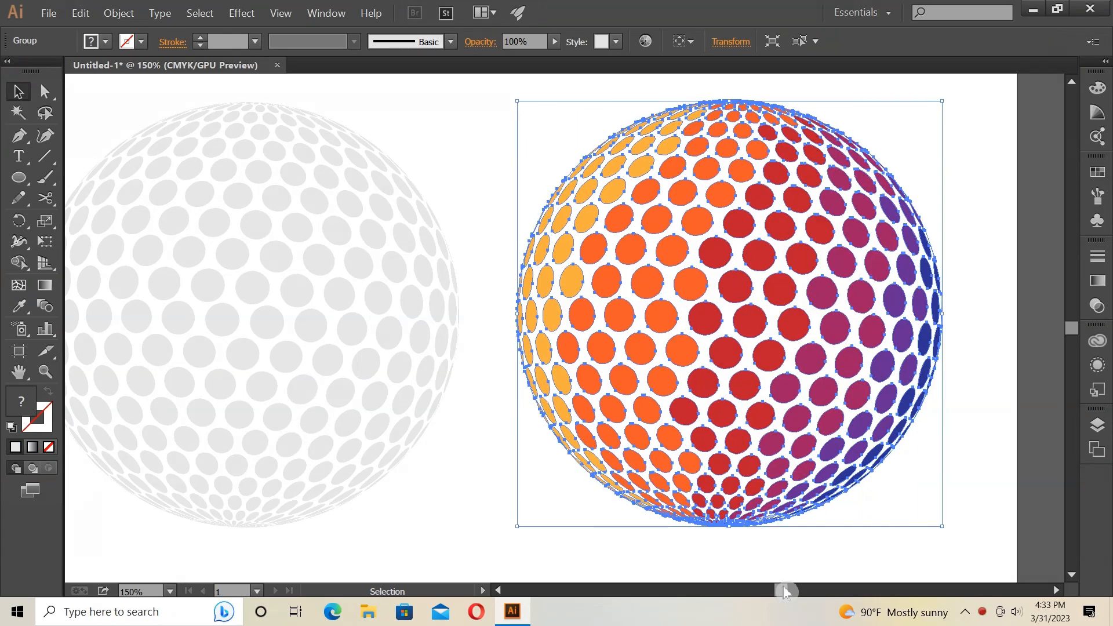
Step: Move the coloured sphere onto the light grey sphere, offset slightly up and to the left
left_click_drag(783, 592, 776, 590)
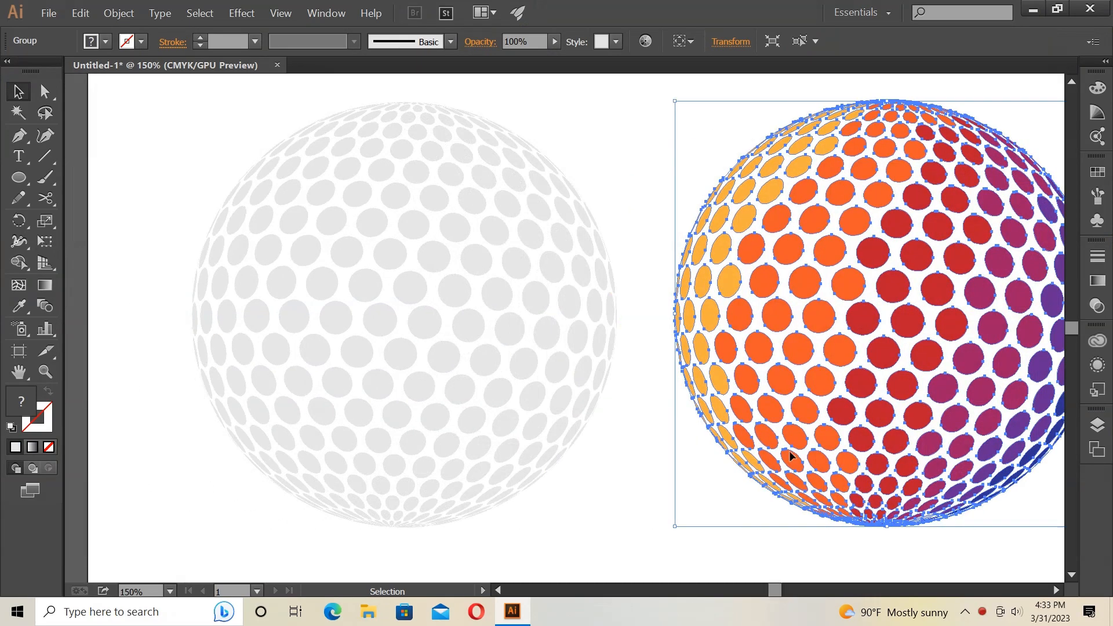
left_click_drag(903, 319, 413, 317)
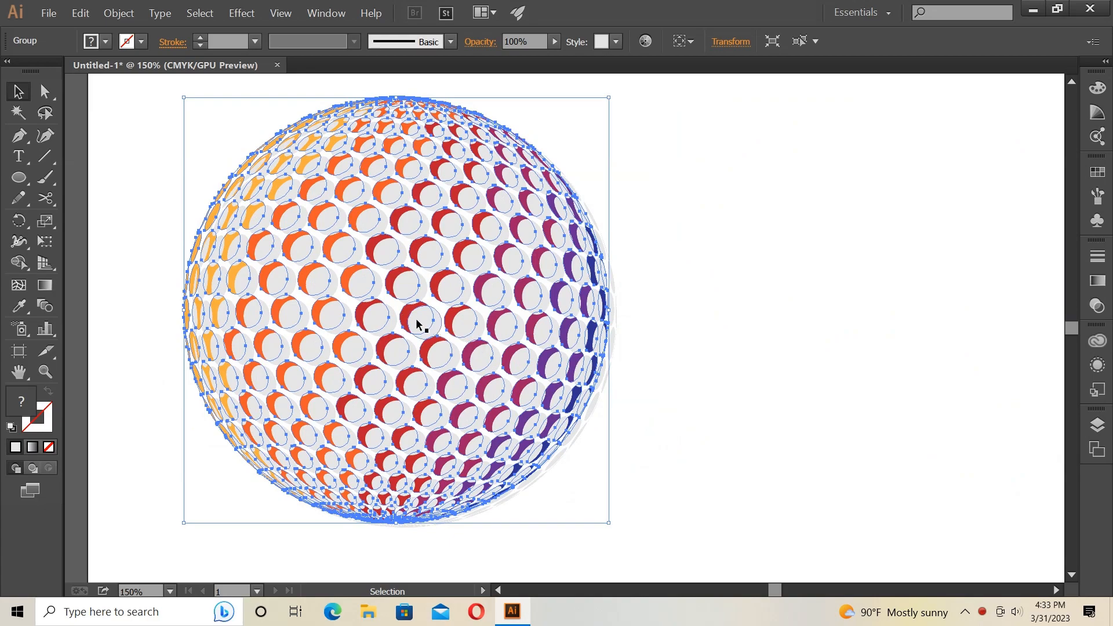
left_click(645, 317)
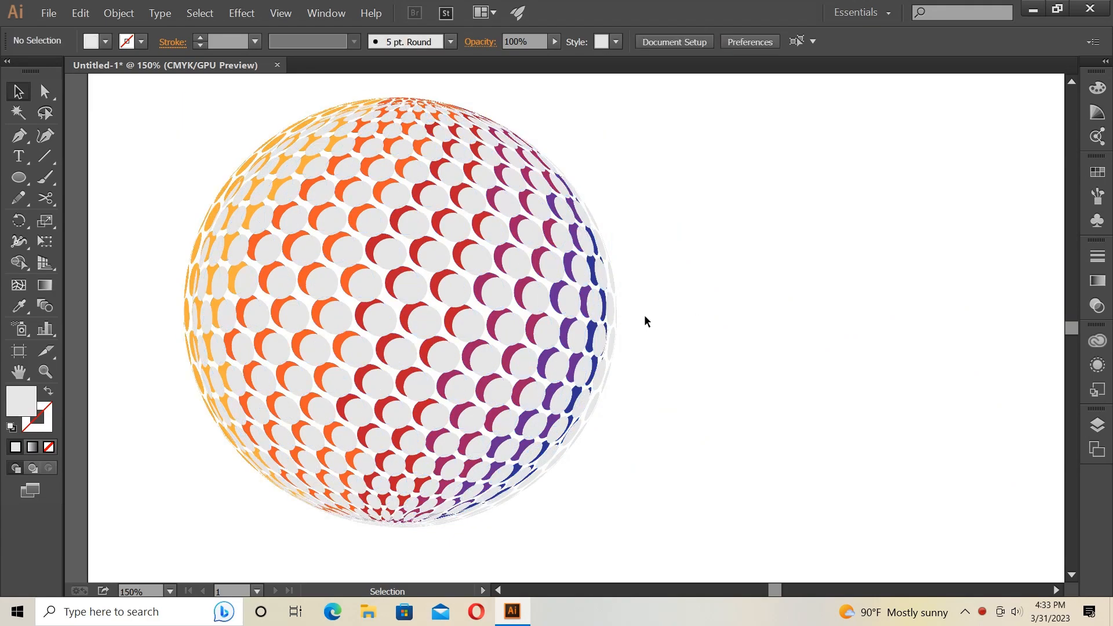
Step: Bring the coloured sphere to the front of the light grey sphere
left_click(409, 310)
right_click(408, 312)
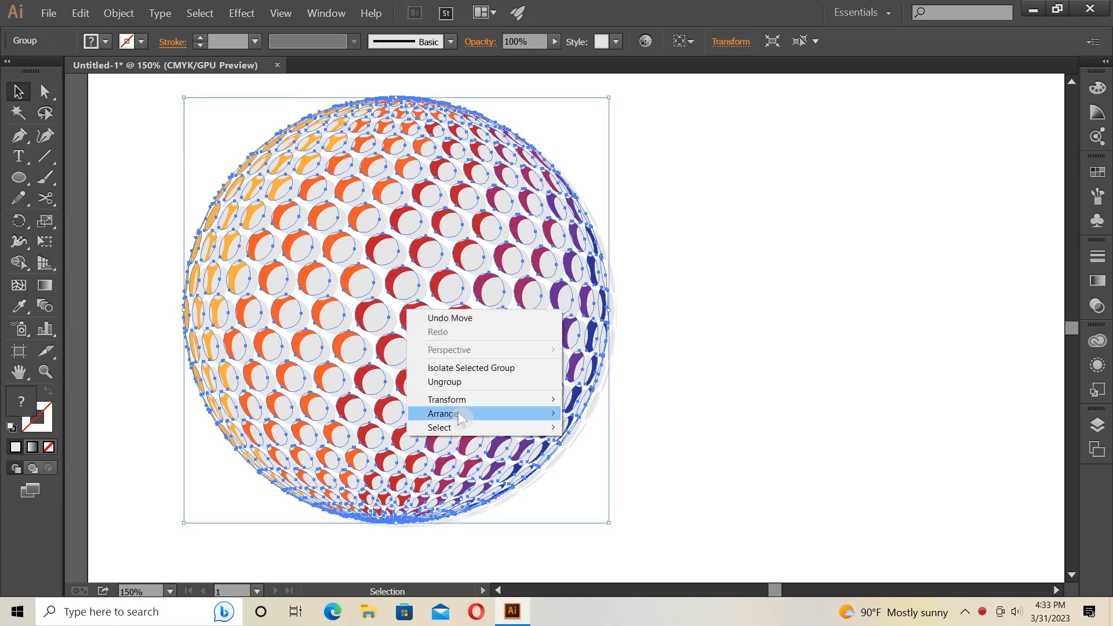
mouse_move(461, 419)
left_click(603, 413)
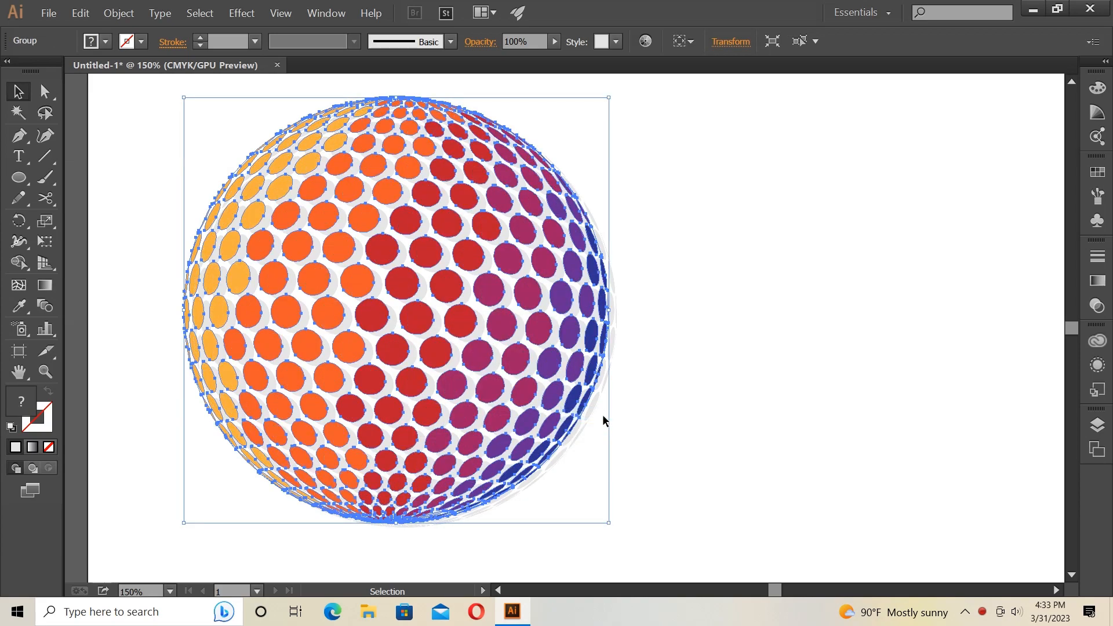
left_click(695, 278)
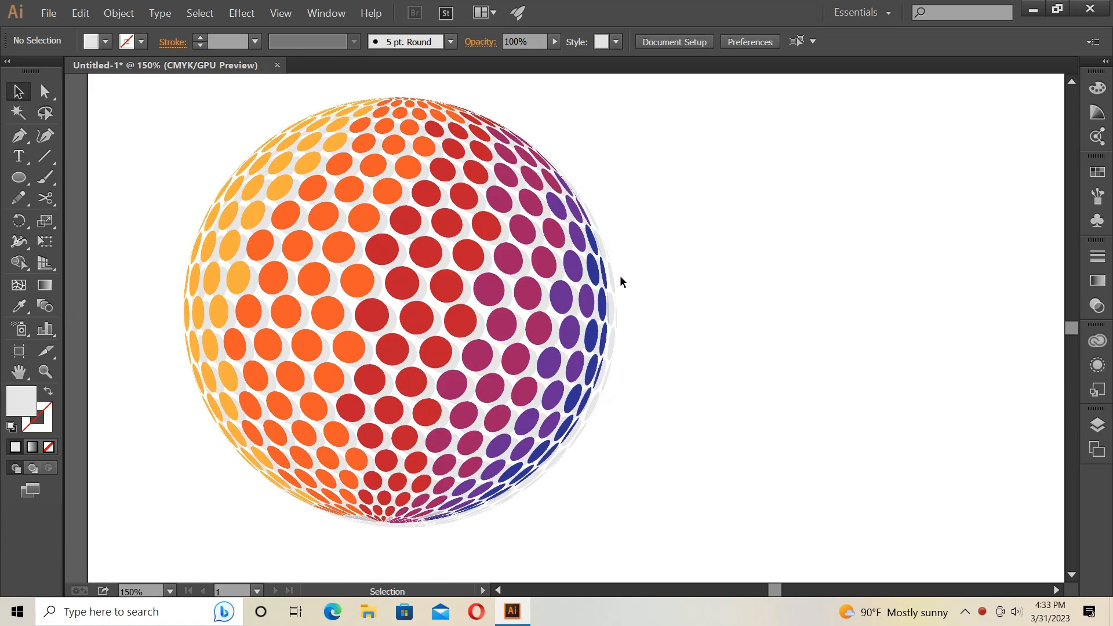
Step: Nudge the coloured sphere slightly down and right so the grey dots sit closer behind it as a shadow
left_click(376, 255)
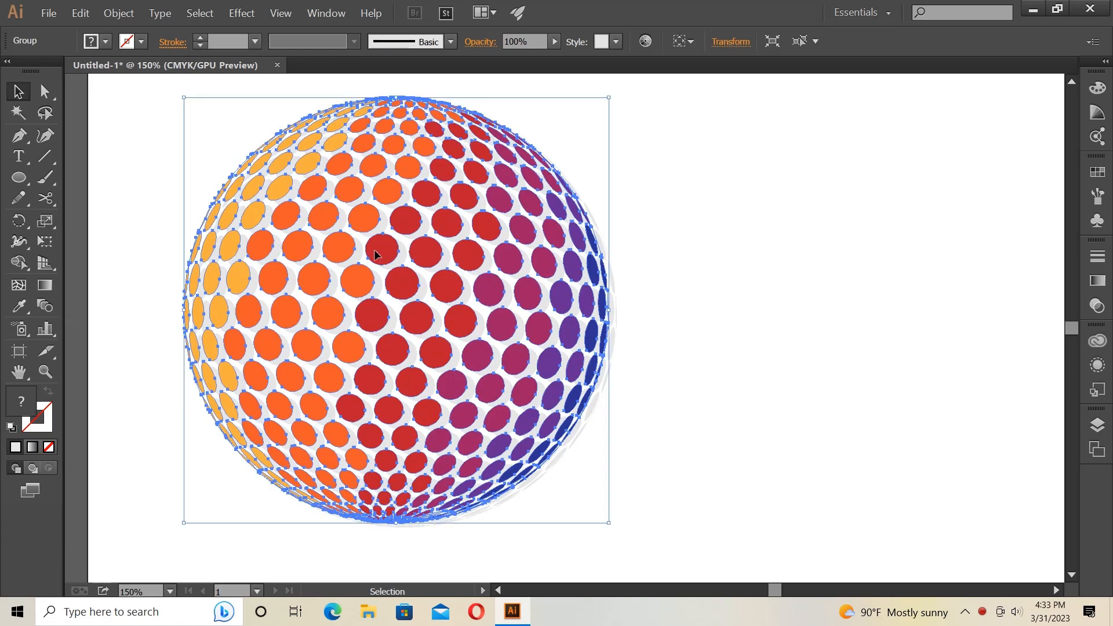
left_click_drag(376, 256, 377, 255)
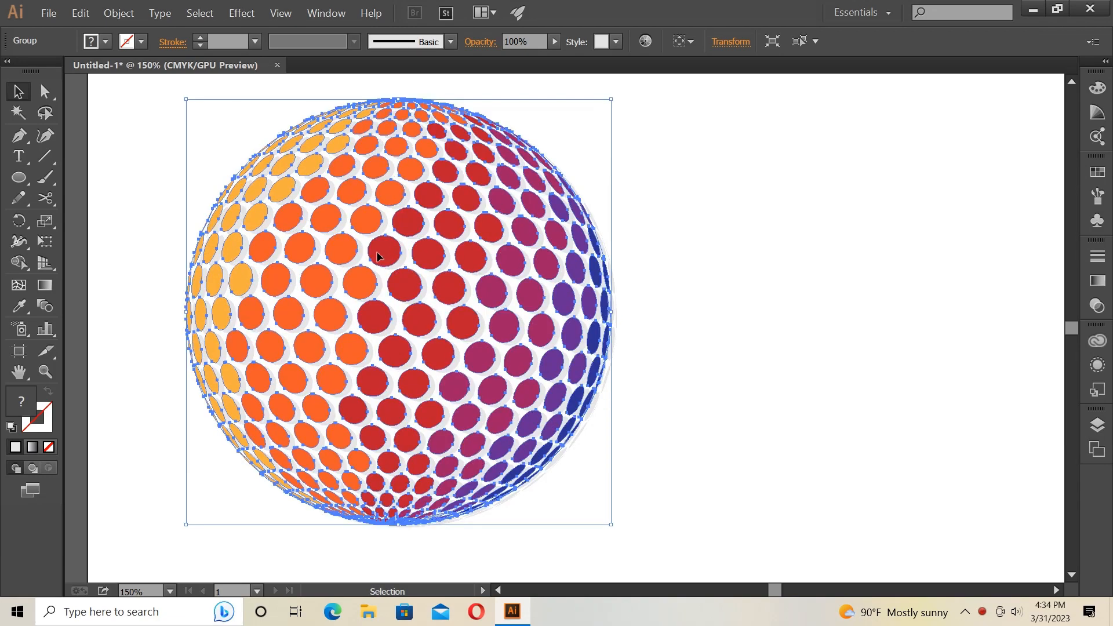
left_click(742, 212)
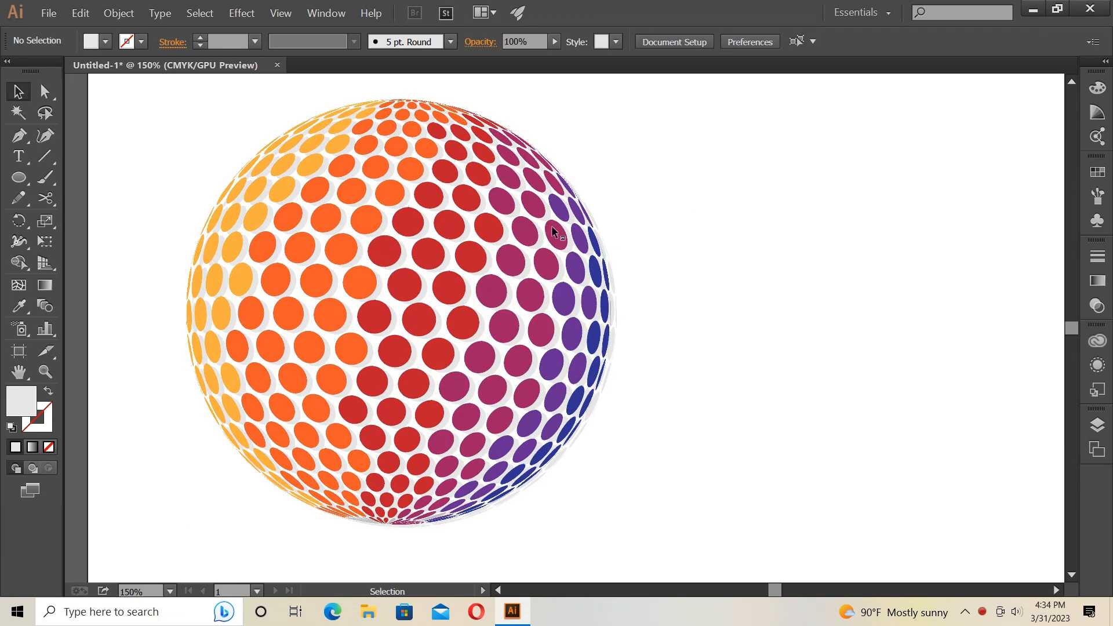
Step: Fill the light grey sphere behind the coloured one with the next darker grey swatch
left_click(449, 261)
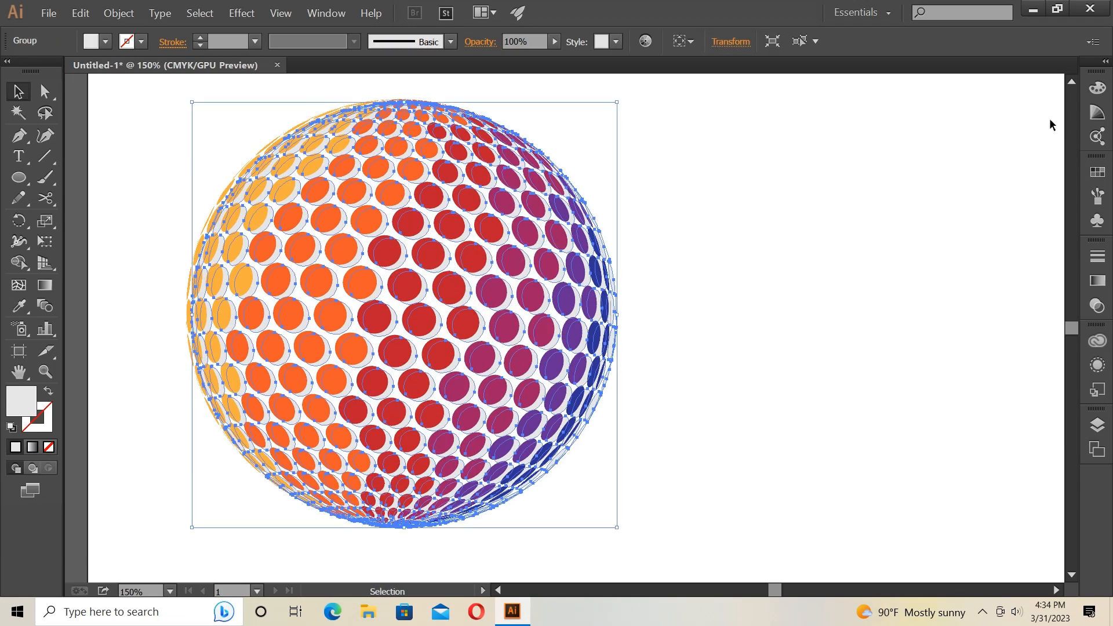
left_click(1098, 112)
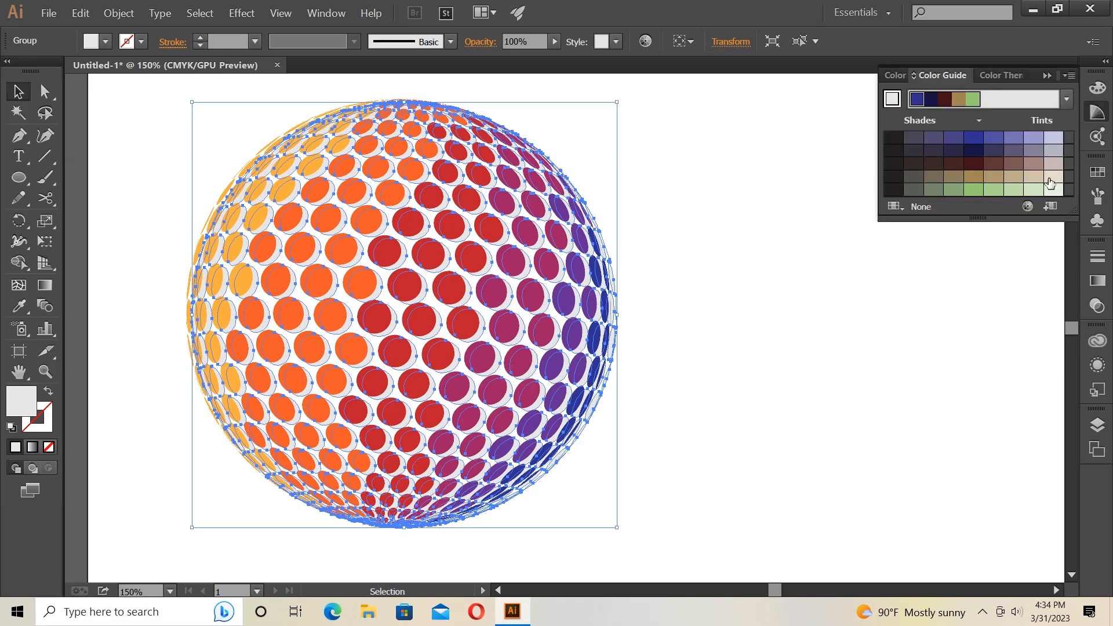
left_click(1107, 173)
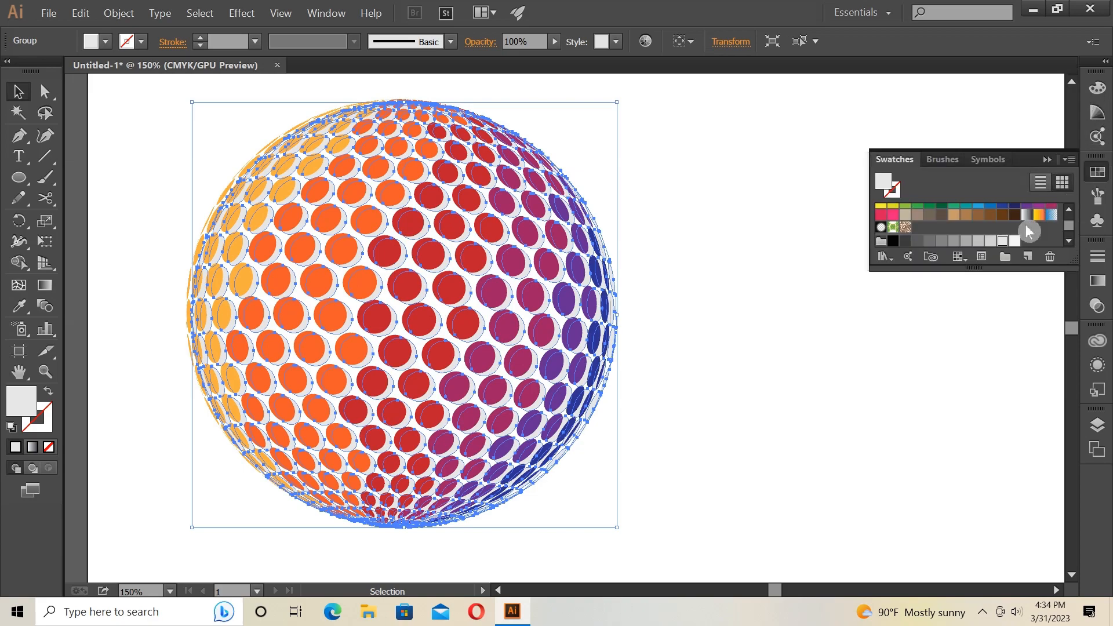
left_click(990, 241)
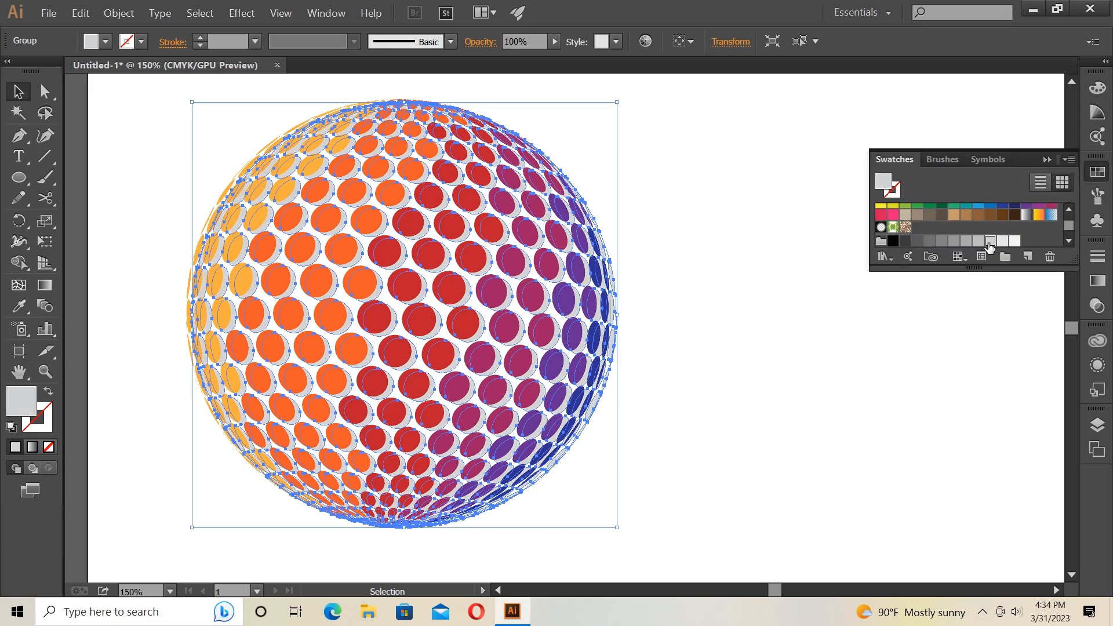
left_click(776, 250)
Step: Group the coloured sphere and its grey shadow sphere together
left_click_drag(169, 109, 738, 526)
right_click(421, 269)
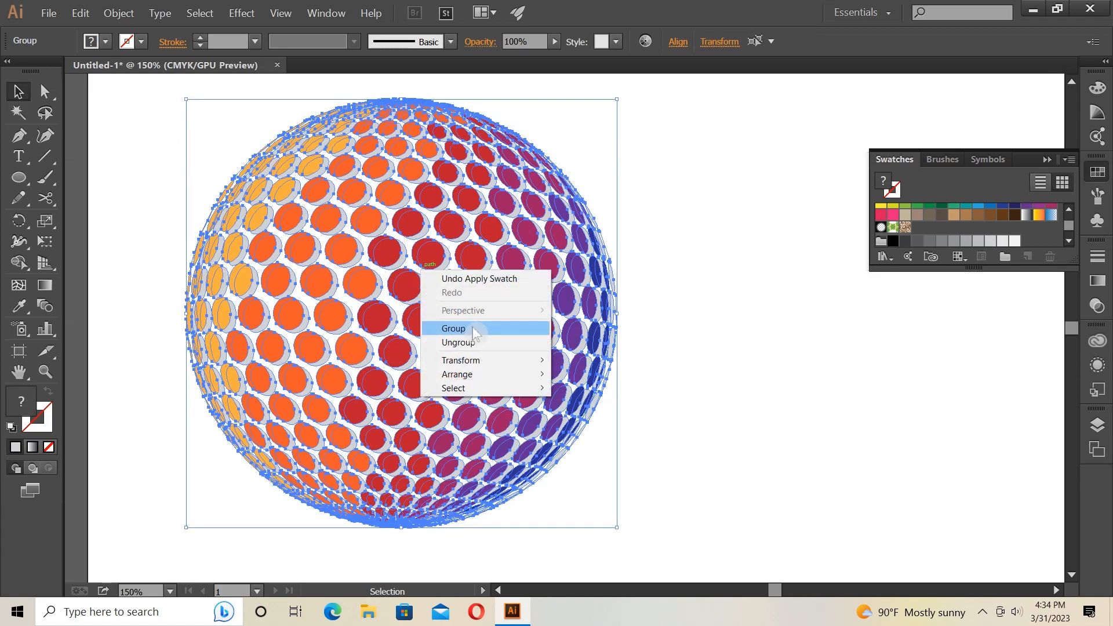
left_click(708, 278)
Step: Move the grouped sphere right, towards the middle of the visible artboard area, and deselect it
left_click_drag(150, 127, 717, 524)
left_click_drag(443, 291, 641, 298)
left_click(869, 360)
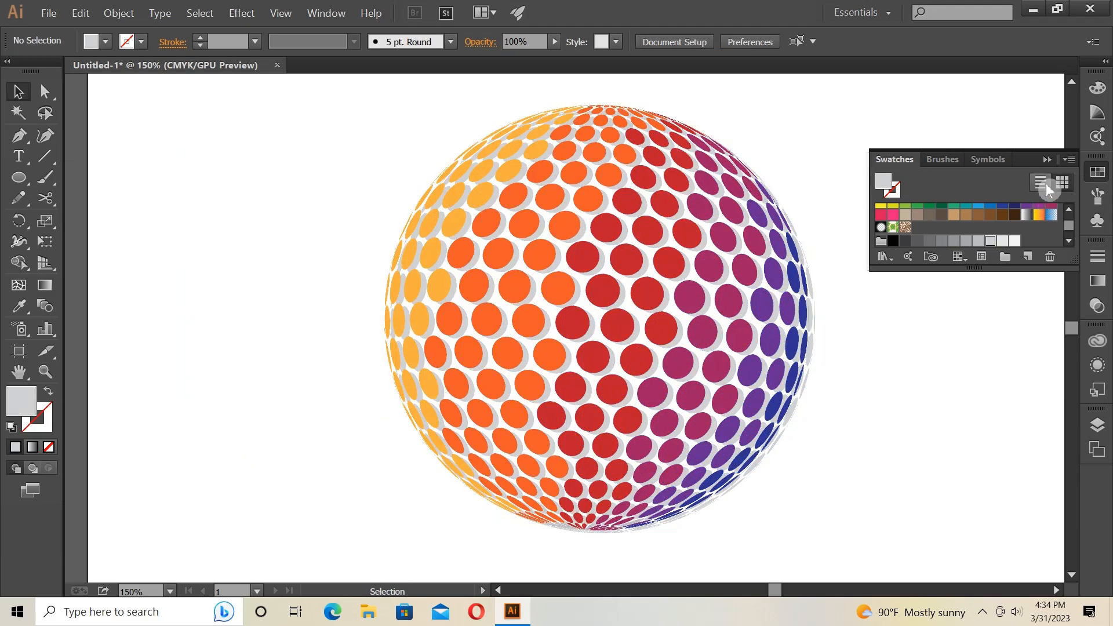
Step: Ungroup the coloured sphere from its grey shadow sphere and clear the selection
left_click(1048, 160)
left_click_drag(779, 590, 777, 591)
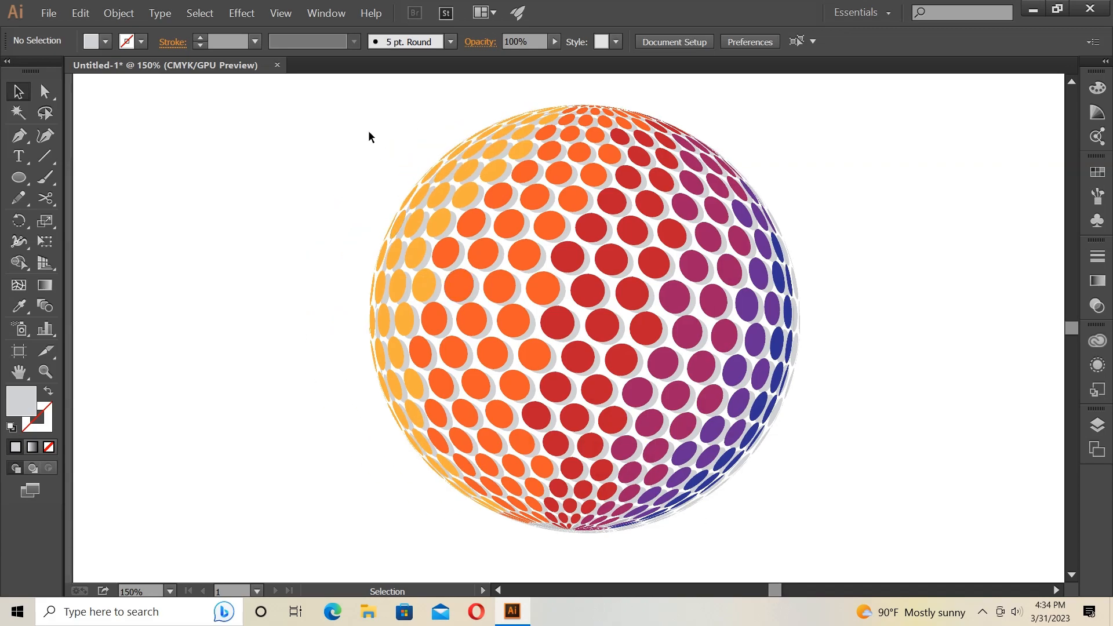
left_click_drag(363, 120, 899, 490)
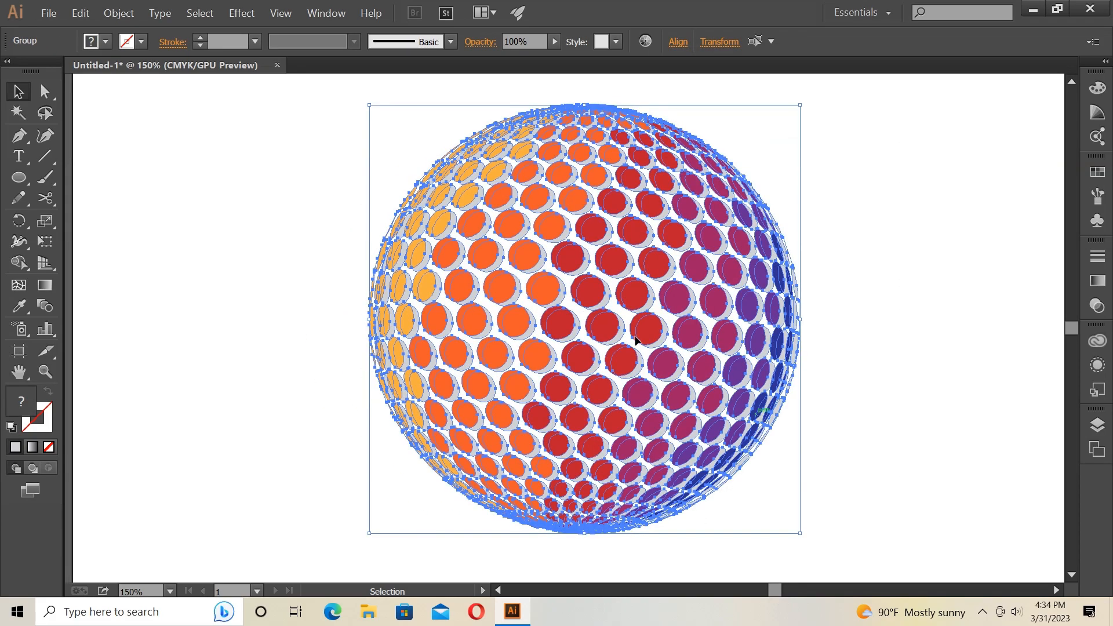
right_click(607, 300)
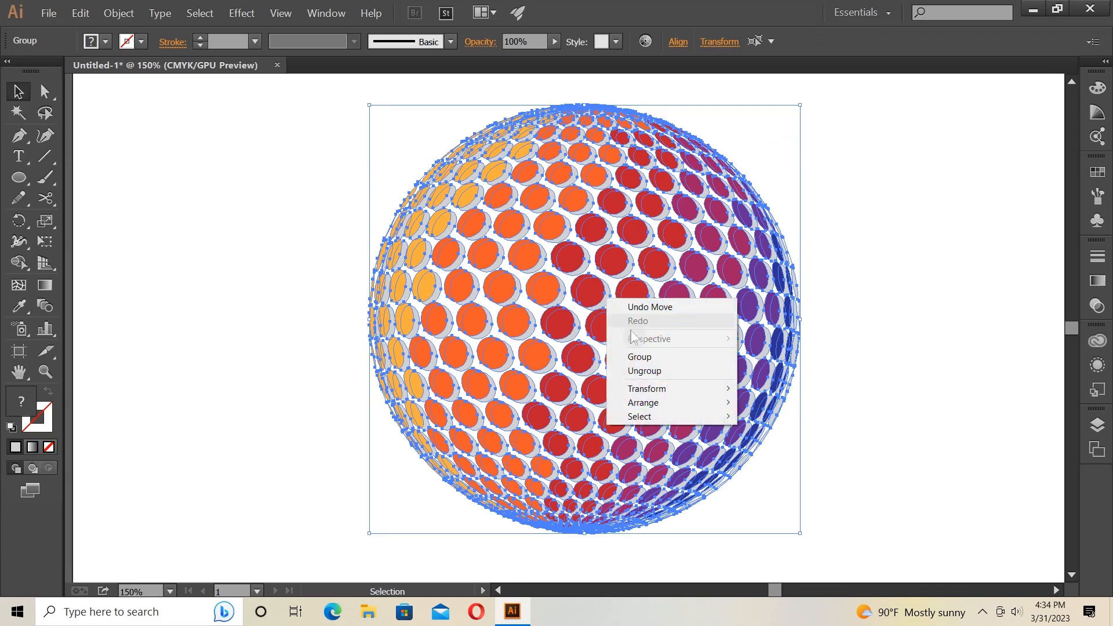
left_click(653, 373)
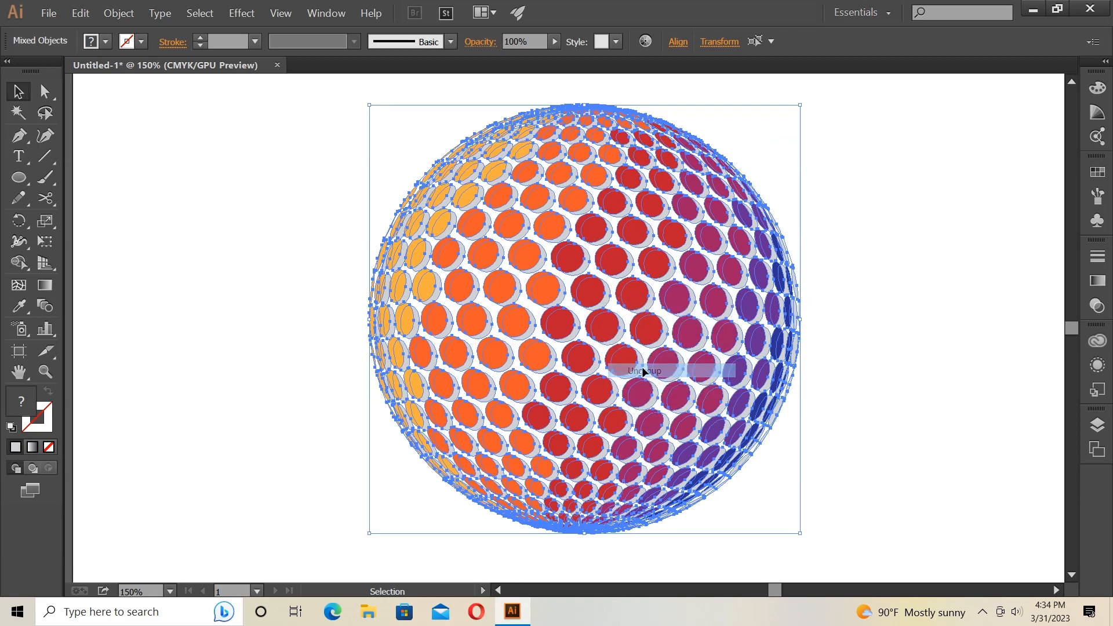
right_click(329, 199)
left_click(278, 216)
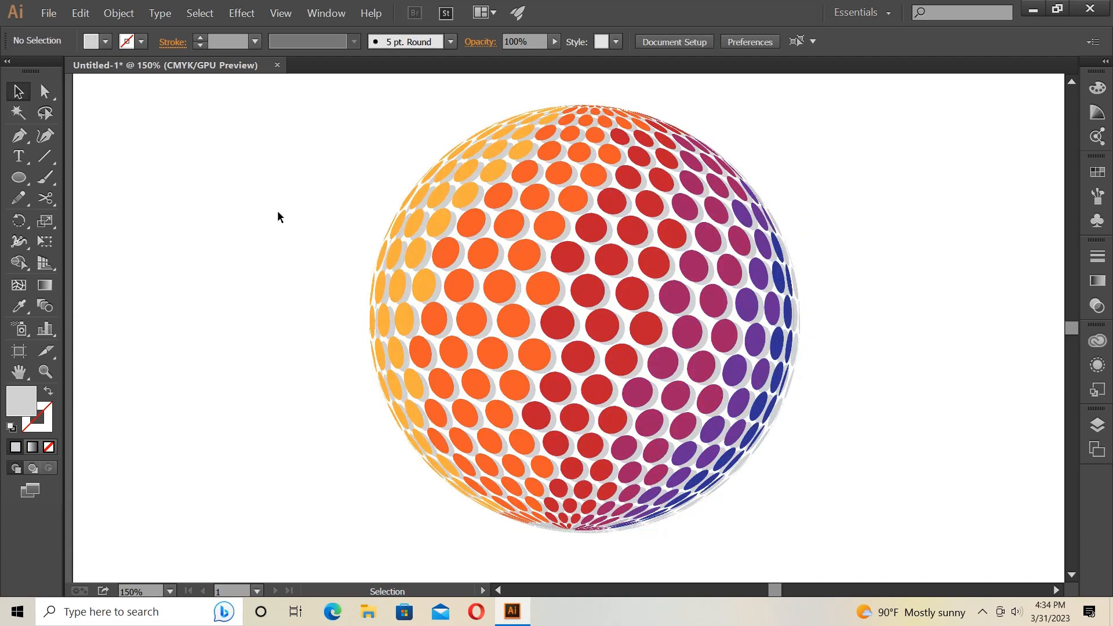
Step: Ungroup the coloured front sphere into its separate colour bands and deselect them
scroll(530, 175, "up", 2)
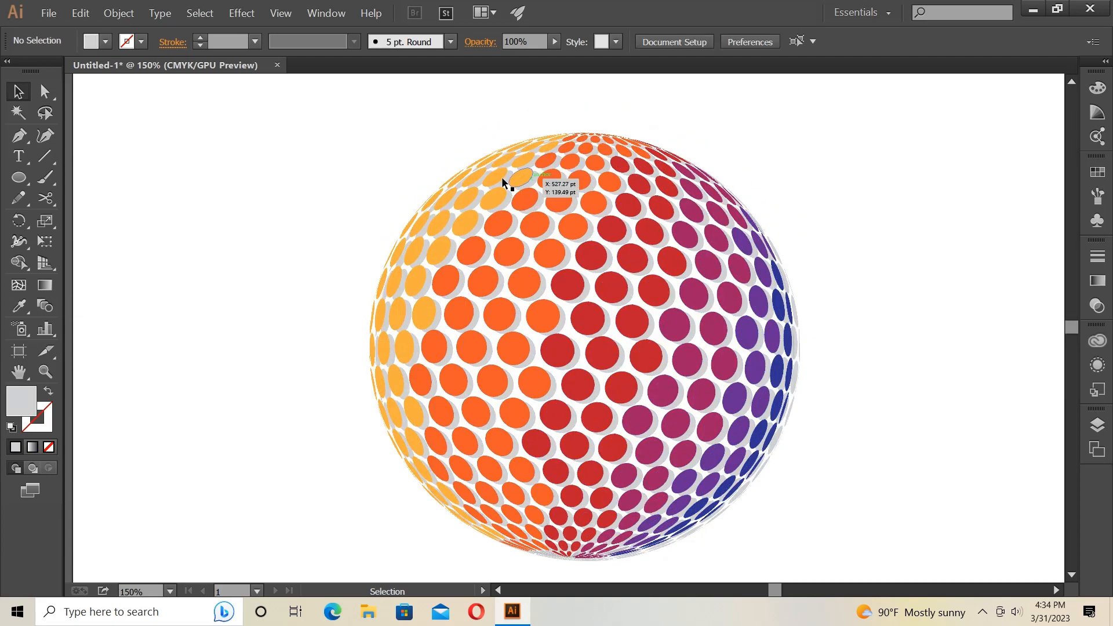
left_click(426, 221)
right_click(427, 221)
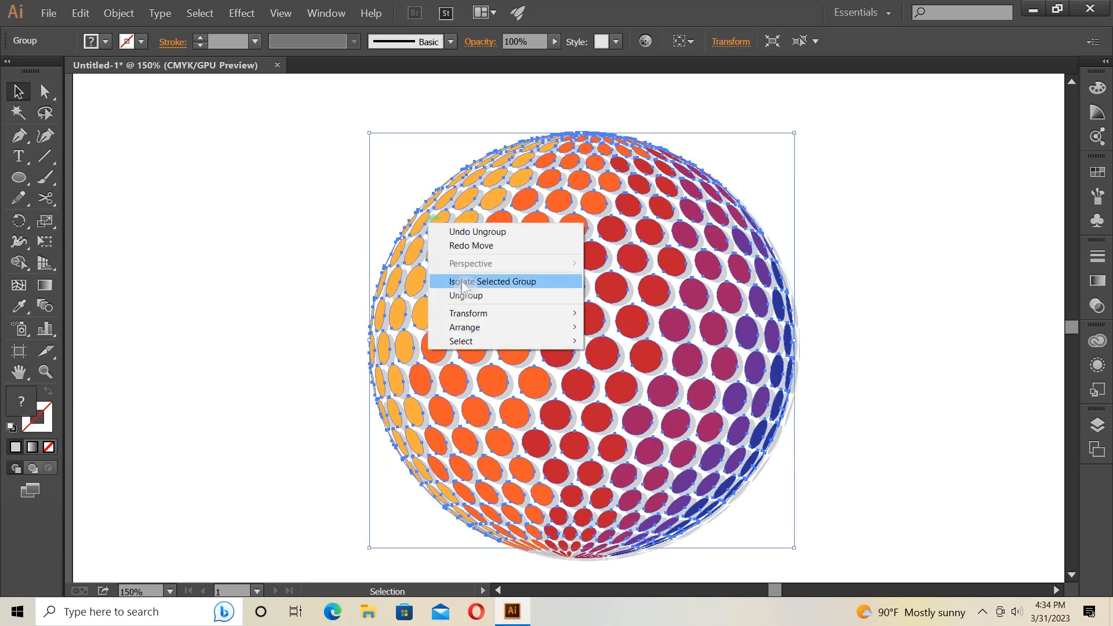
left_click(468, 297)
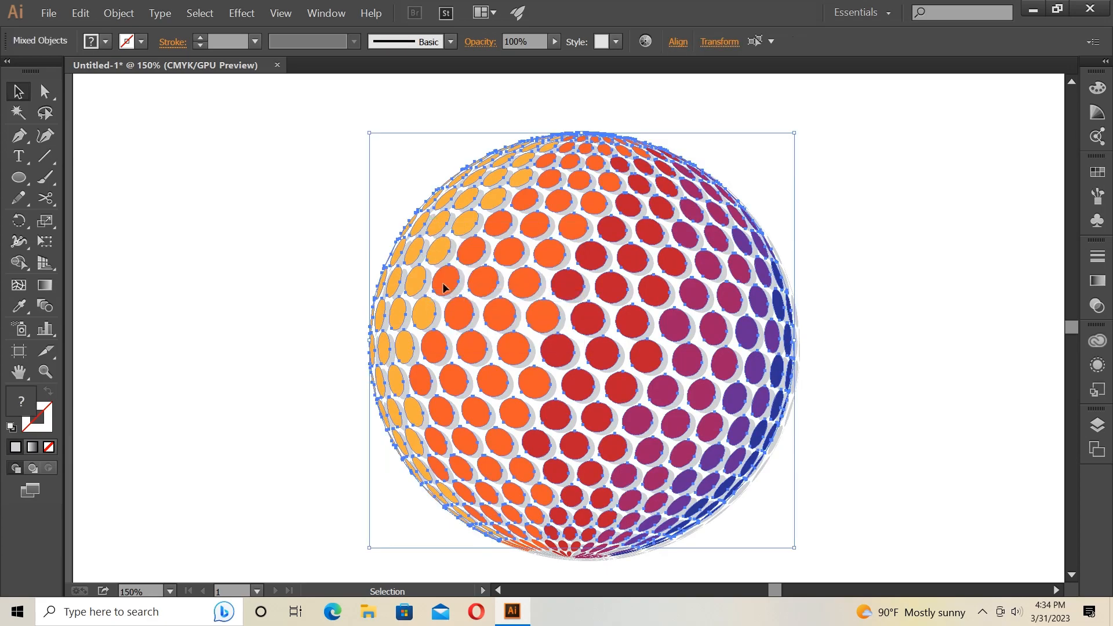
left_click(313, 242)
Step: Ungroup the yellow-orange band into individual dots so each can be moved separately, leaving nothing selected
left_click(423, 218)
right_click(404, 228)
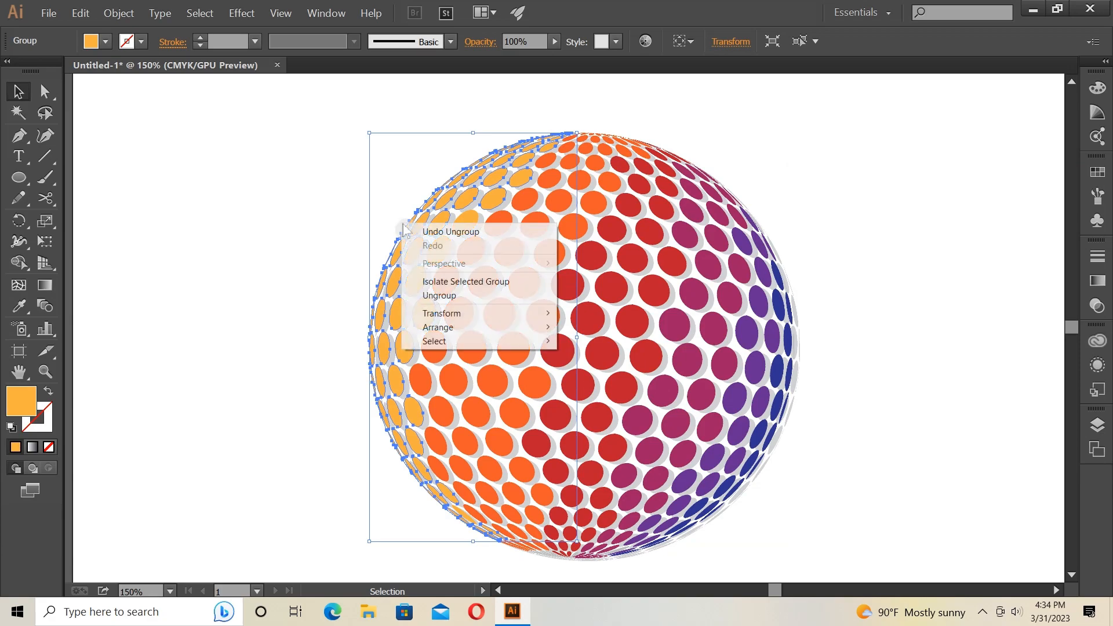
left_click(442, 294)
left_click(292, 212)
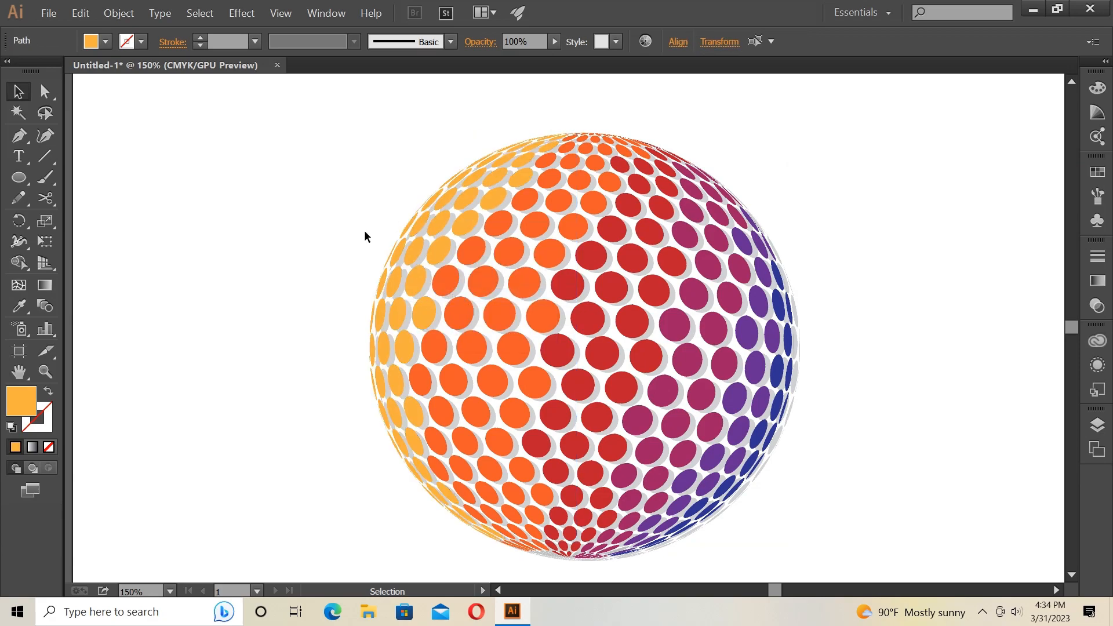
left_click(424, 247)
left_click(350, 199)
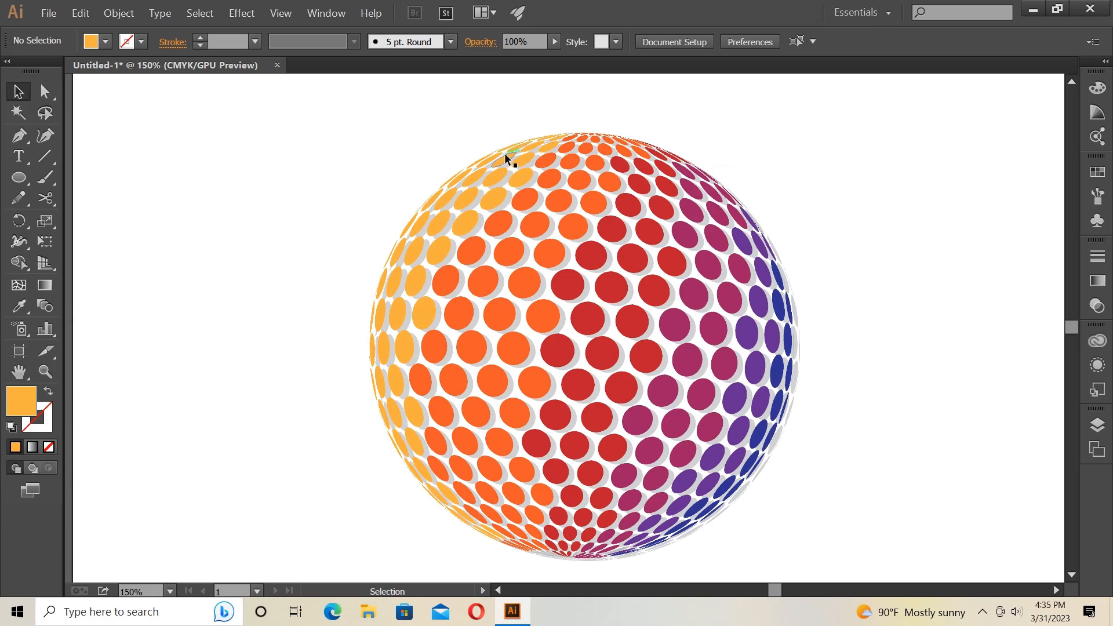
Step: Move individual yellow dots from the sphere's upper-left edge outward into a loose scatter beside it
left_click_drag(483, 157, 450, 134)
left_click_drag(444, 132, 435, 162)
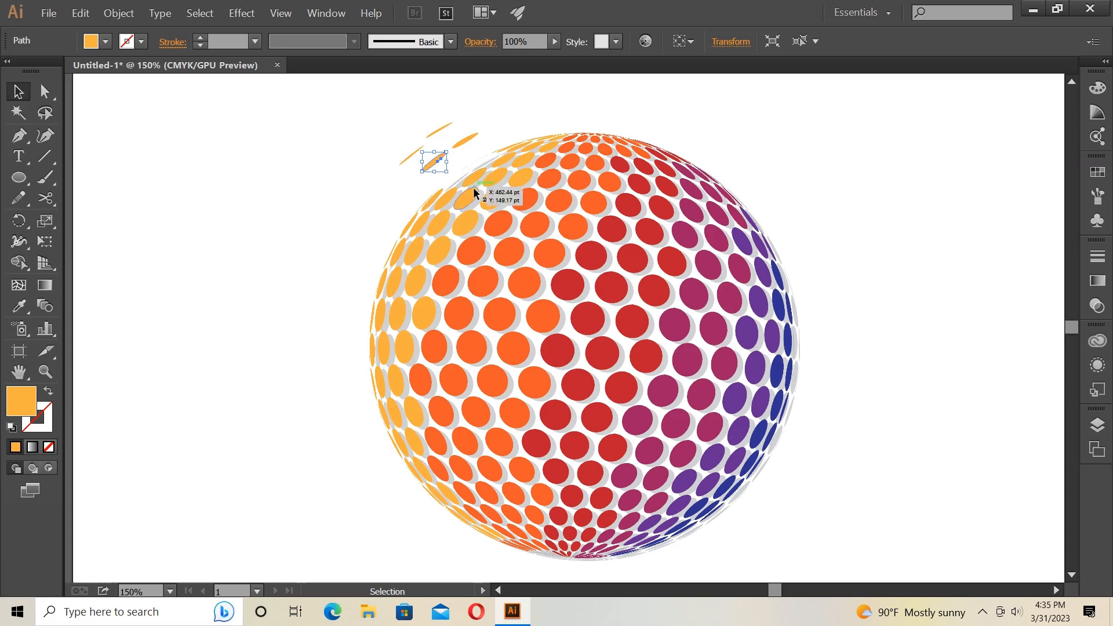
left_click_drag(430, 196, 349, 173)
mouse_move(438, 200)
left_mouse_down()
mouse_move(400, 184)
mouse_move(397, 195)
mouse_move(441, 186)
left_mouse_up()
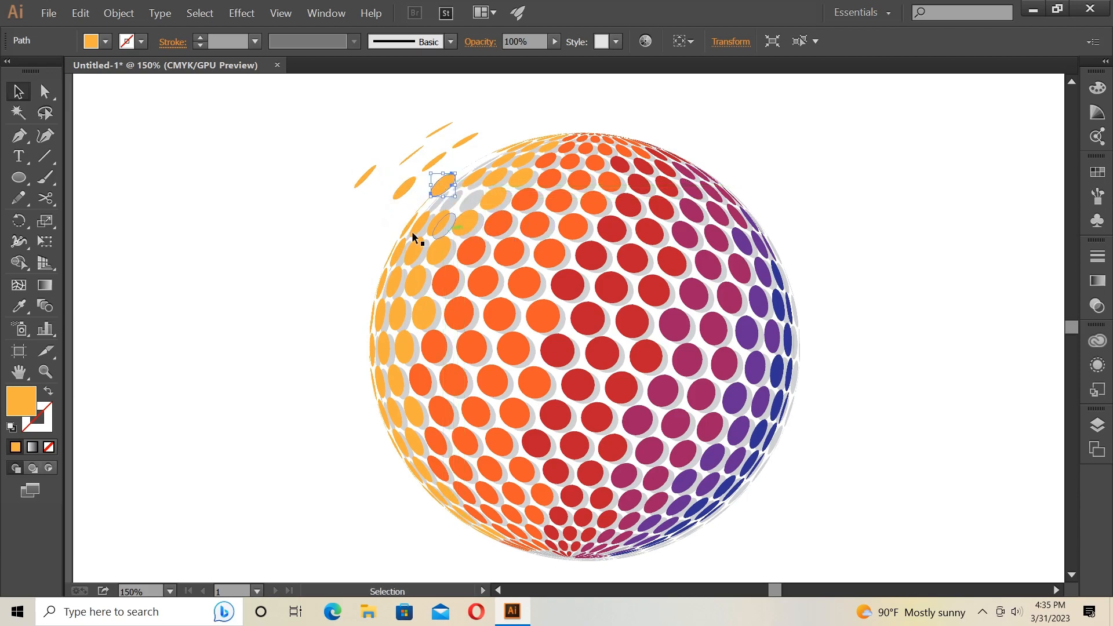
left_click_drag(406, 224, 368, 223)
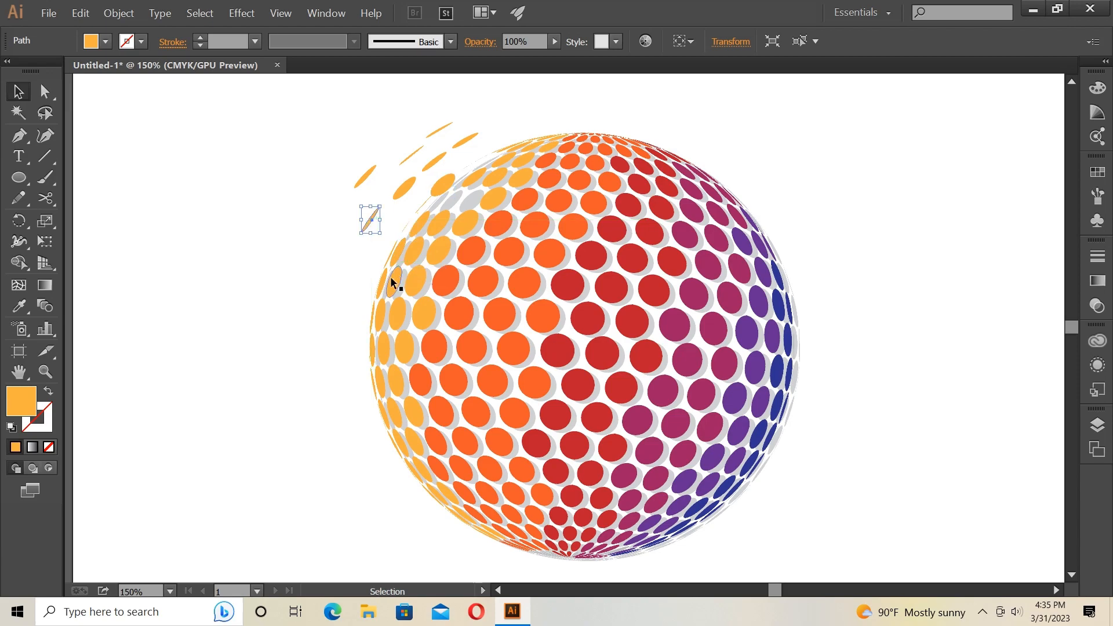
mouse_move(381, 281)
left_mouse_down()
mouse_move(338, 288)
mouse_move(373, 279)
left_mouse_up()
left_click_drag(416, 224, 374, 245)
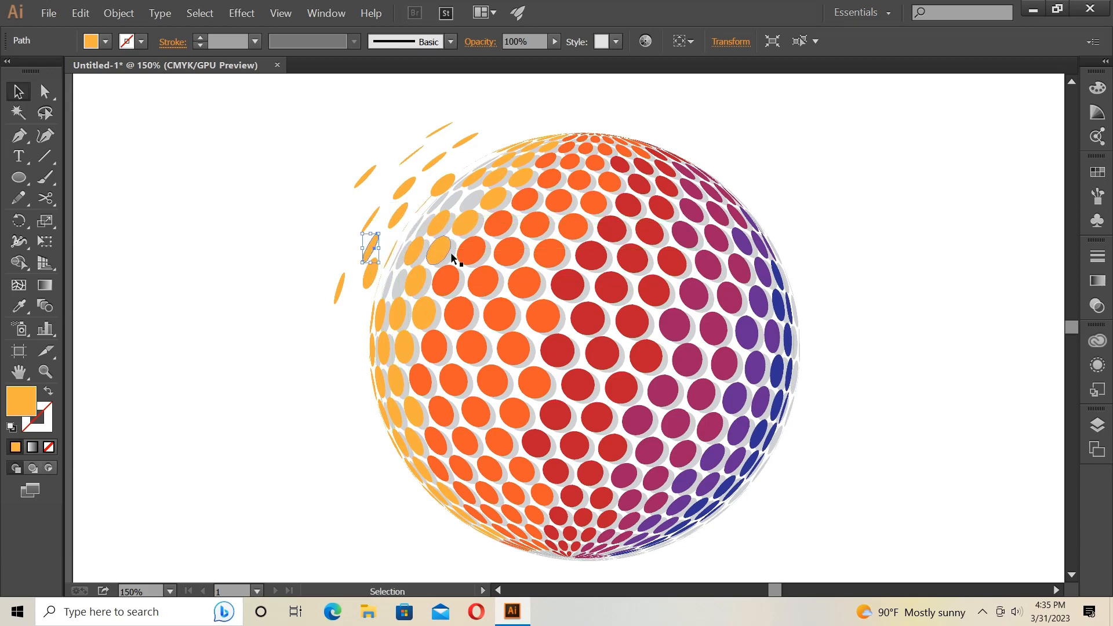
Step: Extend the scatter by moving more yellow dots outward near the sphere's top and along its left side
left_click_drag(510, 149, 502, 133)
left_click_drag(470, 176, 466, 155)
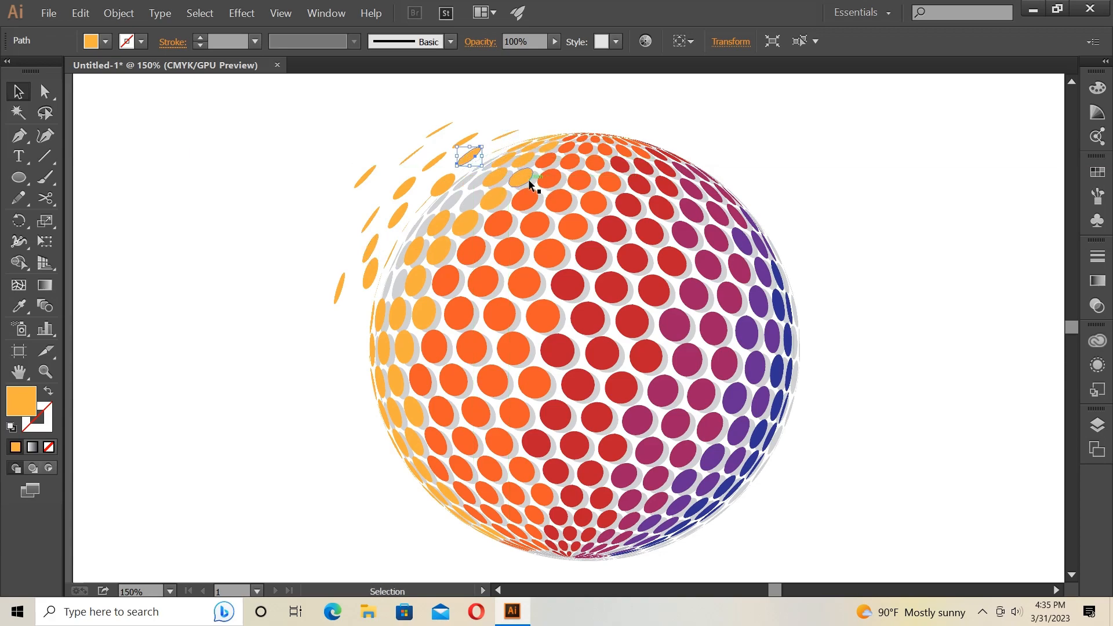
left_click_drag(371, 322, 356, 350)
left_click_drag(412, 253, 391, 251)
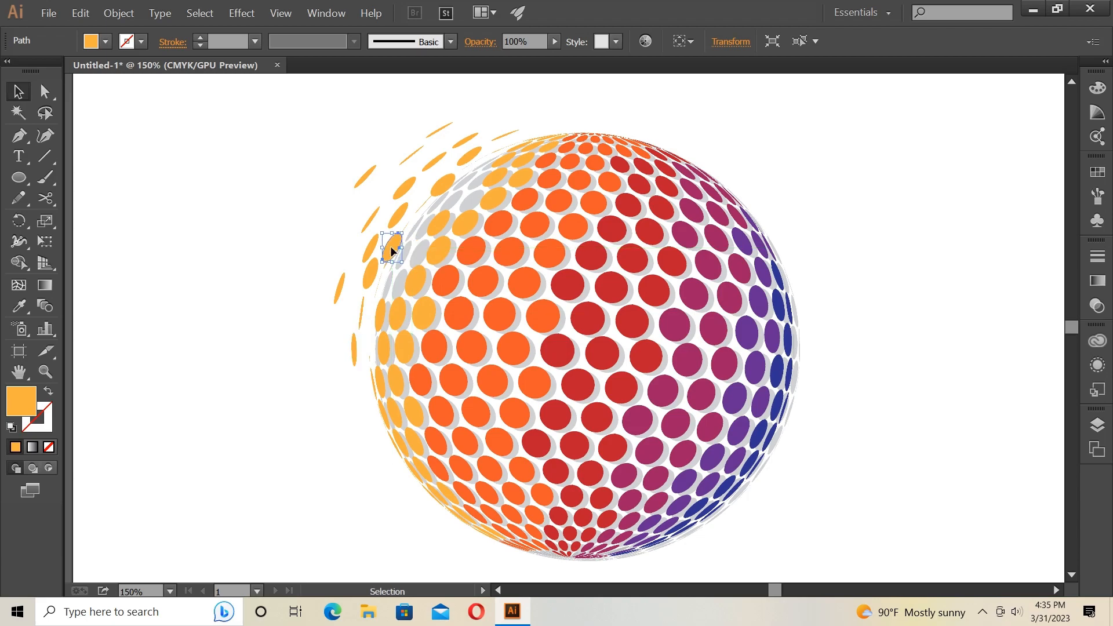
left_click_drag(378, 308, 375, 305)
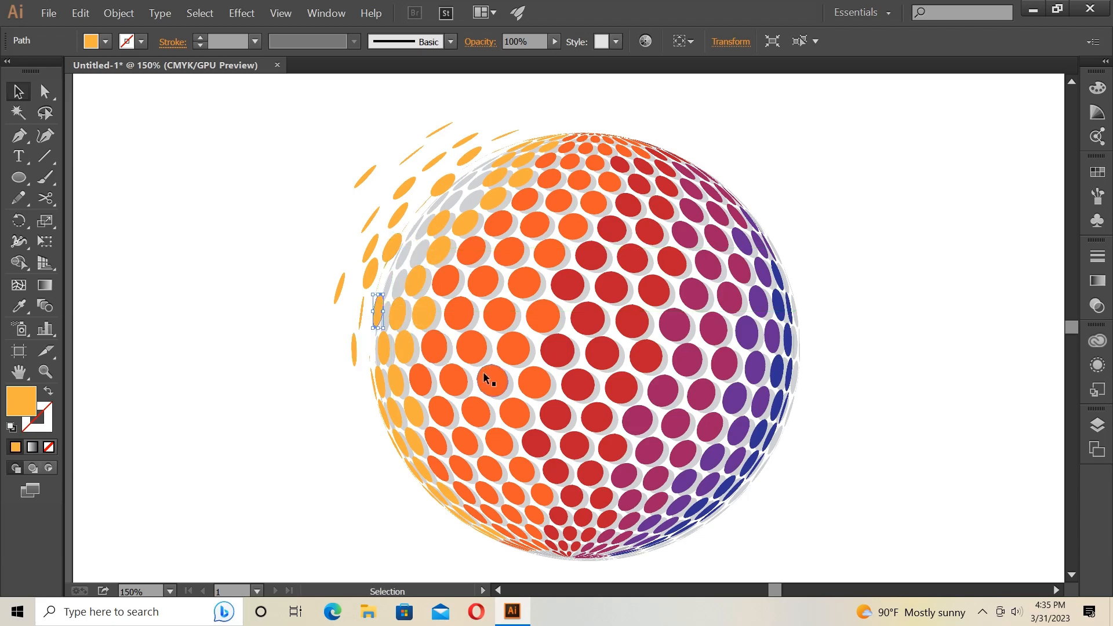
Step: Try to move two yellow dots from the band's inner edge outward, undoing each move
left_click_drag(438, 246, 422, 245)
right_click(422, 250)
left_click(458, 250)
left_click_drag(419, 271, 398, 255)
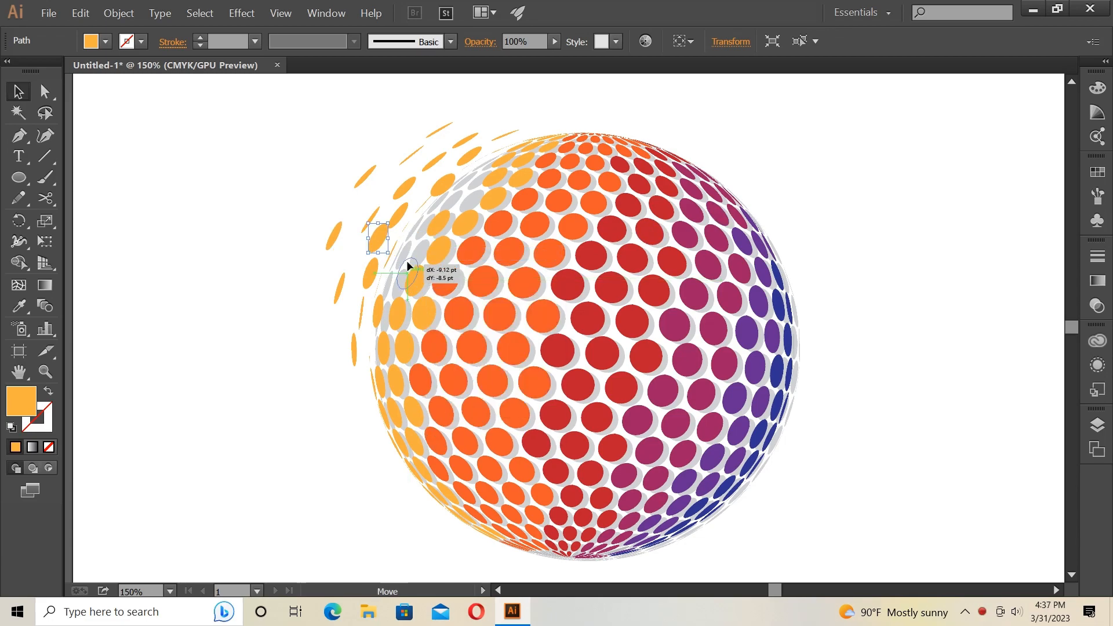
right_click(367, 262)
left_click(395, 271)
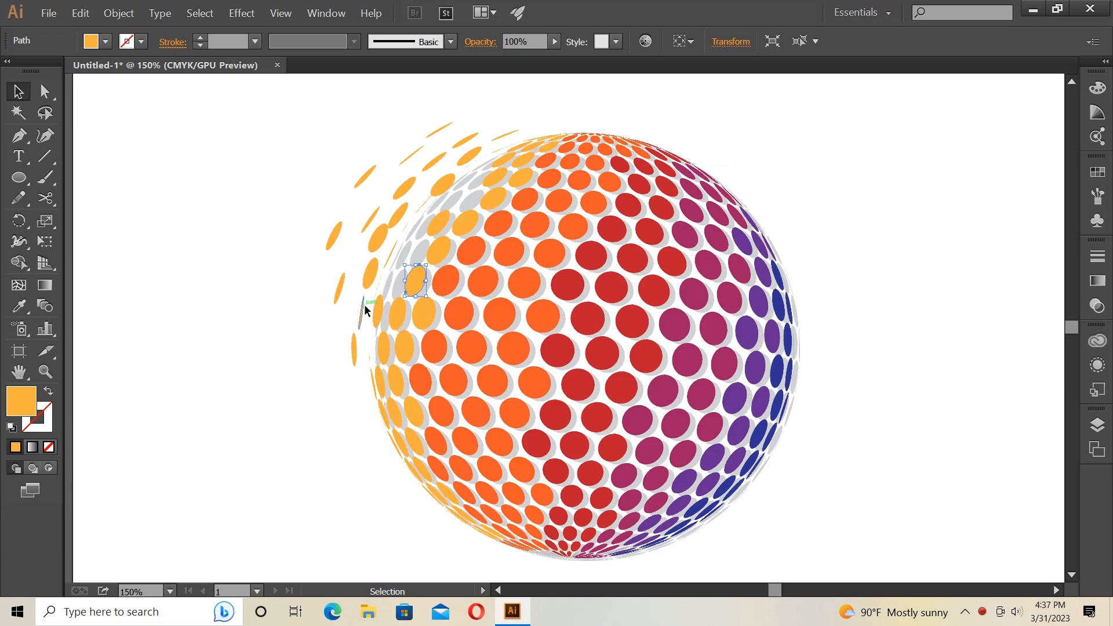
Step: Shift the narrow yellow dots beside the sphere's left edge further outward, undo the surplus move, and deselect
left_click(365, 310)
left_click_drag(393, 315, 369, 311)
right_click(389, 303)
left_click(417, 309)
left_click(864, 226)
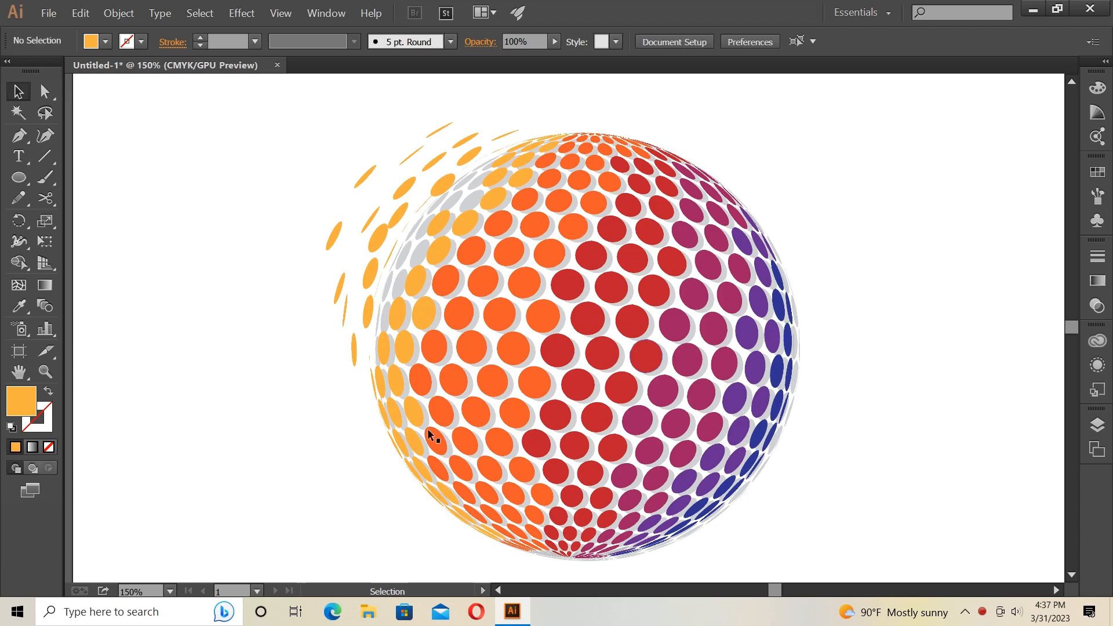
Step: Group the scattered yellow dots, the coloured sphere and the grey shadow dots into one object
left_click(140, 589)
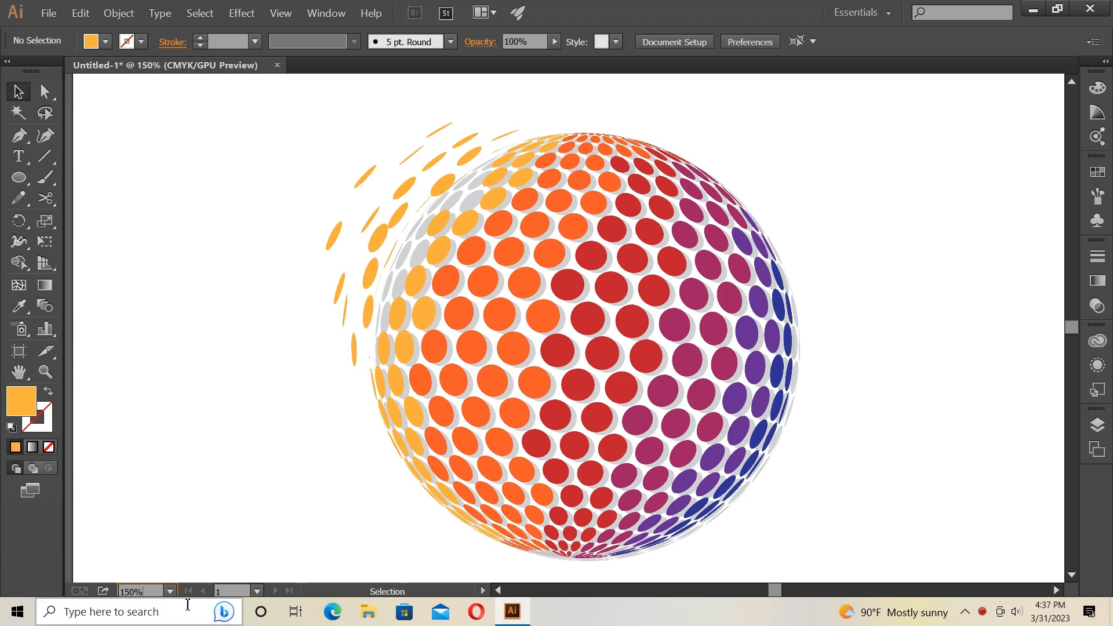
key("Down")
key("Down")
key("Down")
key("Down")
key("Down")
key("Down")
key("Down")
key("Down")
key("Down")
key("Down")
key("Down")
key("Down")
key("Down")
key("Down")
key("Down")
key("Down")
key("Down")
key("Down")
key("Down")
key("Down")
key("Down")
key("Down")
key("Down")
key("Down")
key("Down")
key("Down")
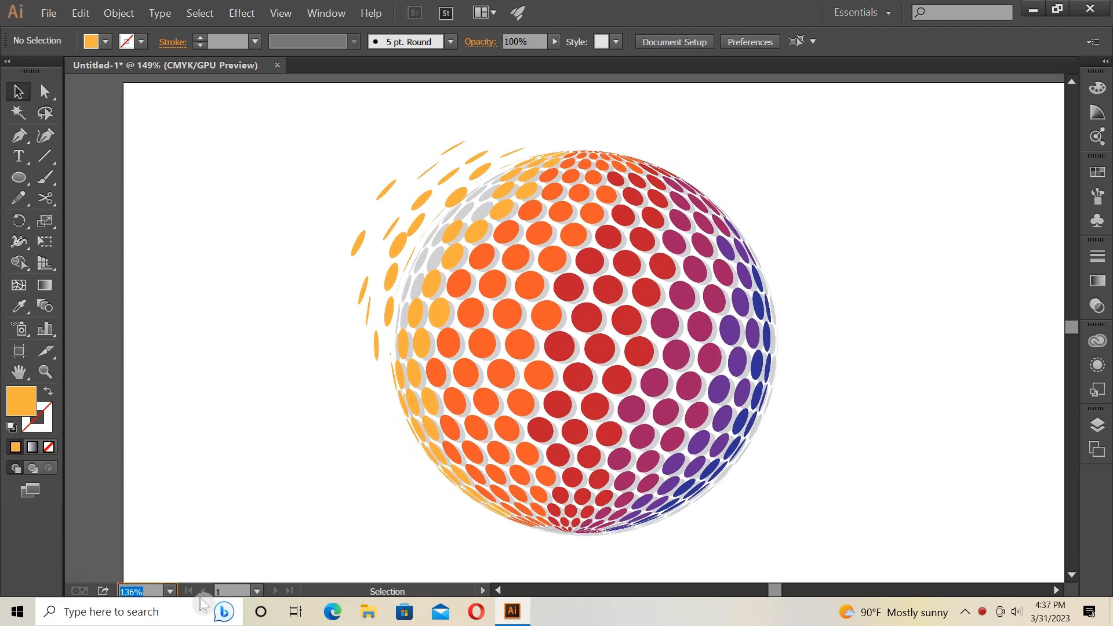
key("Down")
key("Down")
key("Down")
key("Down")
key("Down")
key("Down")
key("Down")
key("Down")
key("Down")
key("Down")
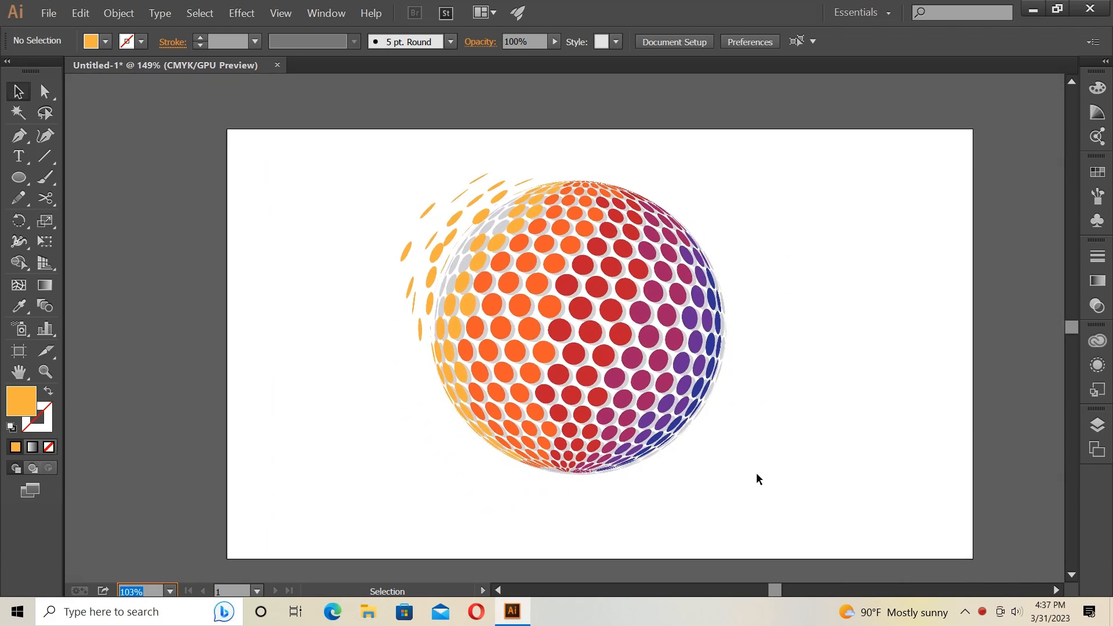
left_click_drag(329, 150, 936, 517)
right_click(608, 314)
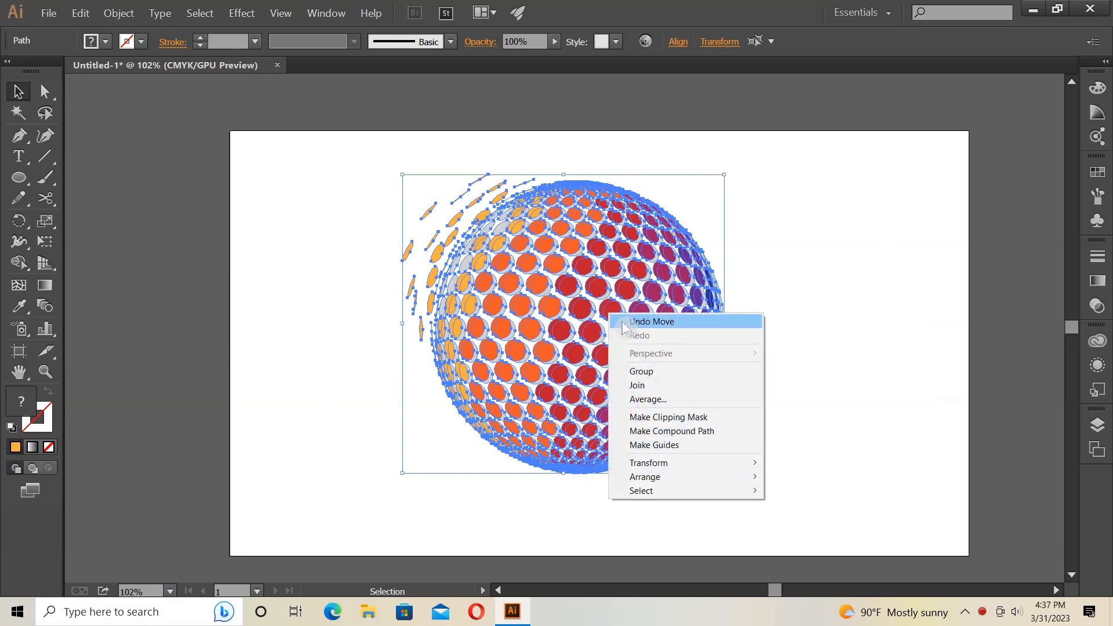
left_click(650, 371)
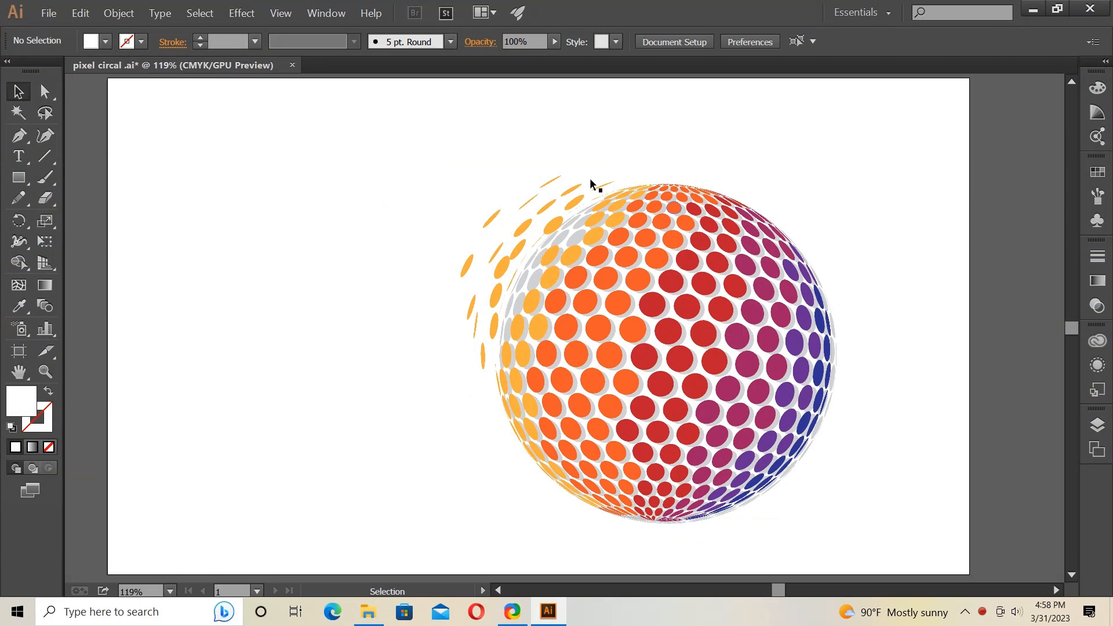
Step: Align the grouped sphere artwork to the artboard's horizontal and vertical centre and deselect it
left_click_drag(494, 144, 875, 525)
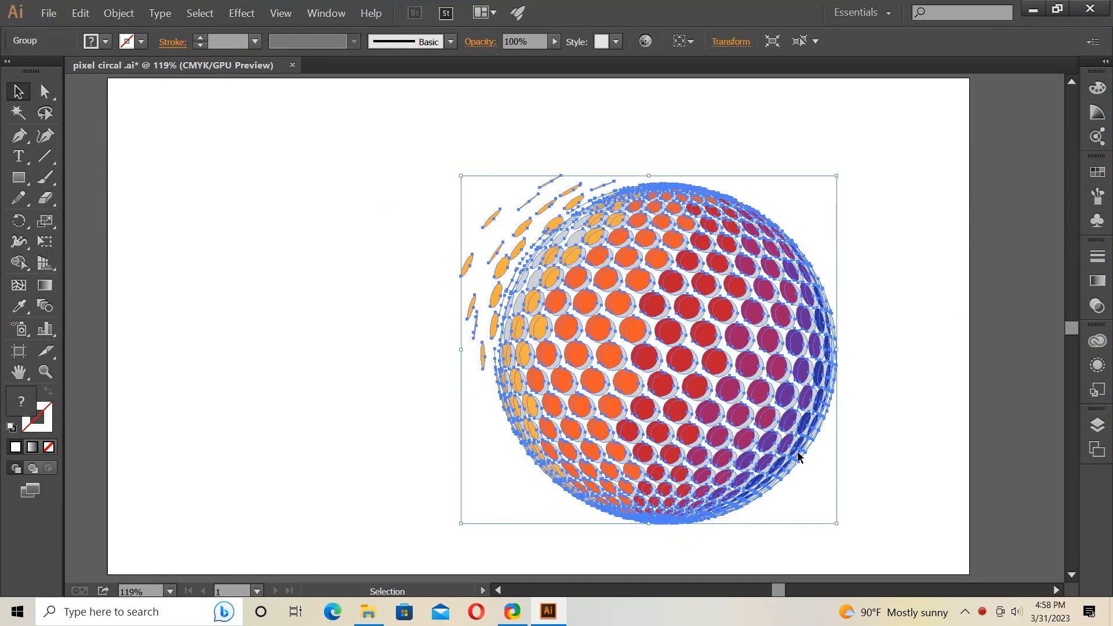
left_click(693, 42)
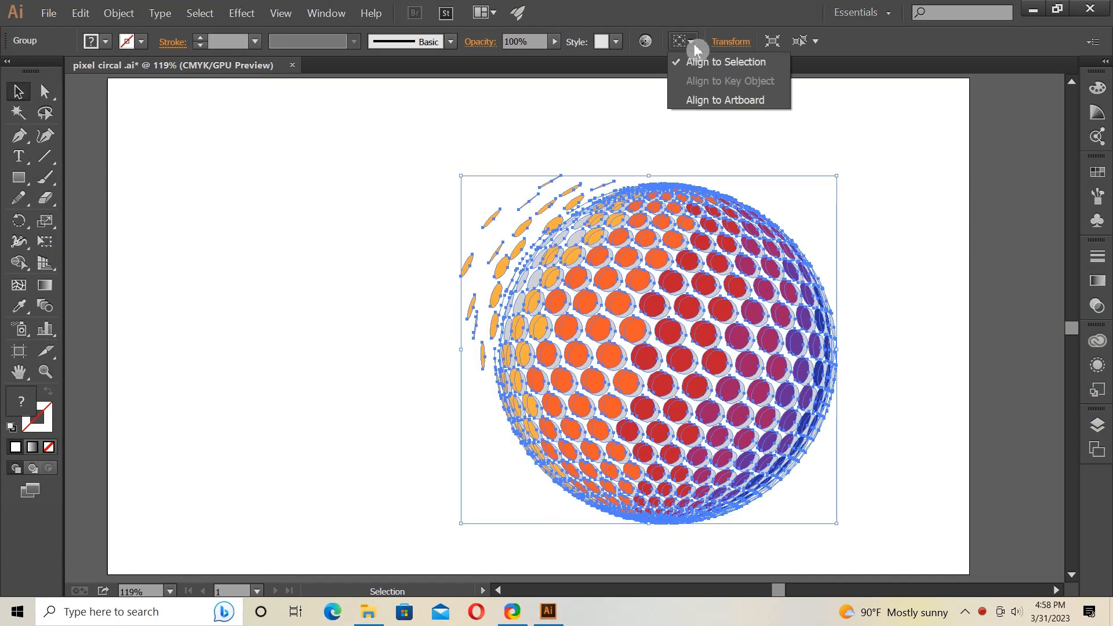
left_click(696, 101)
left_click(737, 42)
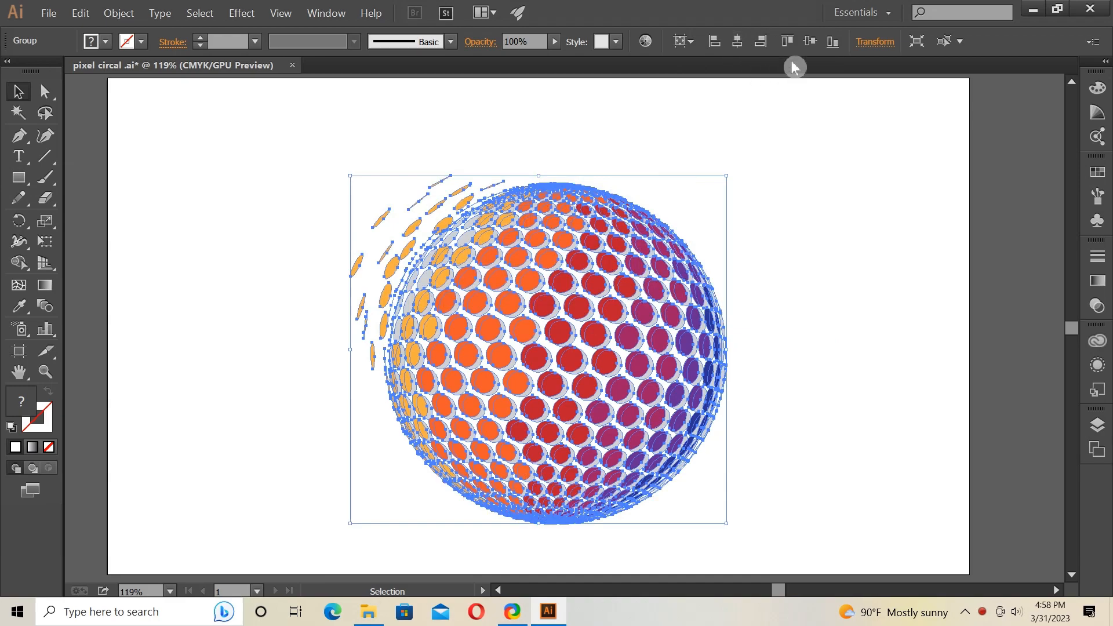
left_click(812, 41)
left_click(840, 223)
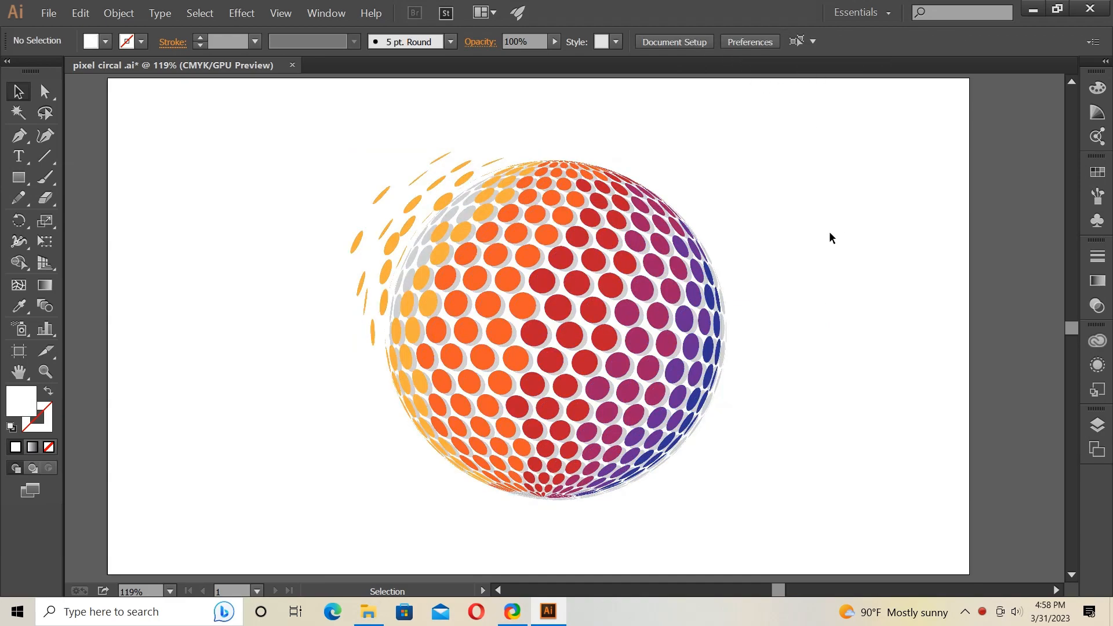
left_click_drag(779, 590, 782, 593)
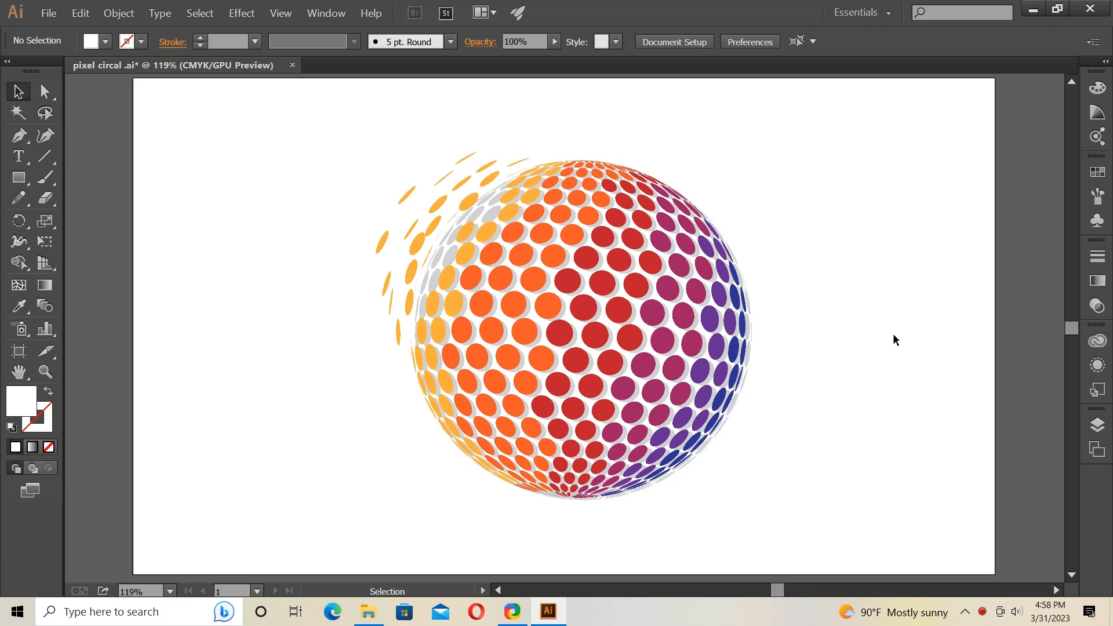